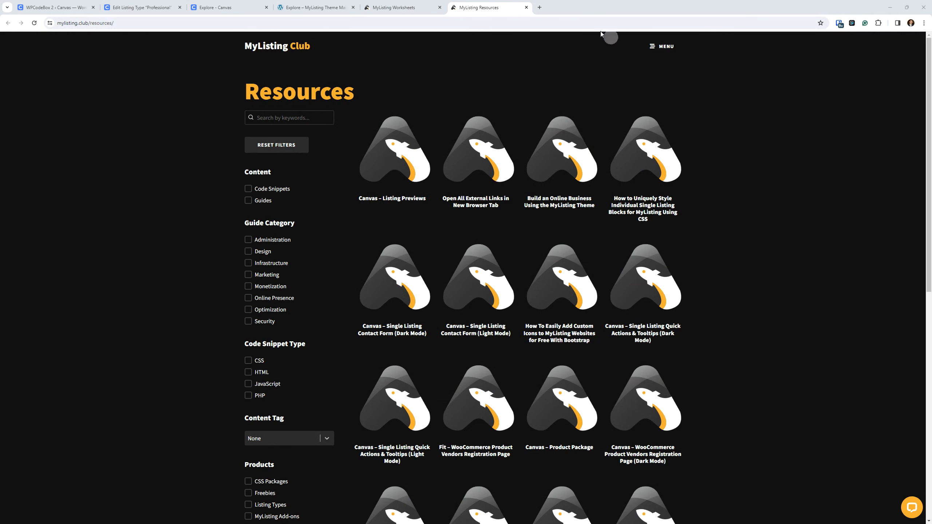
Close the MyListing Resources page and view the Professional DEMO table in the Listing Fields worksheet
click(526, 7)
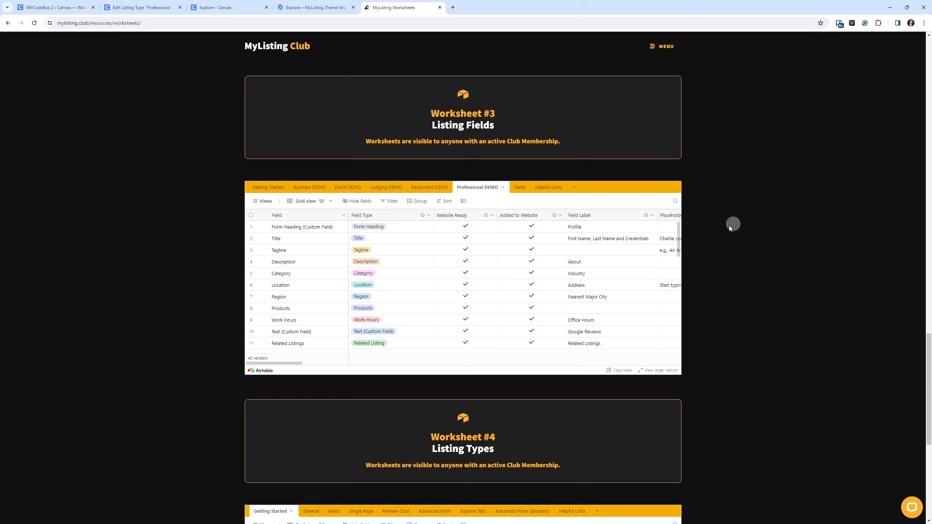
click(487, 189)
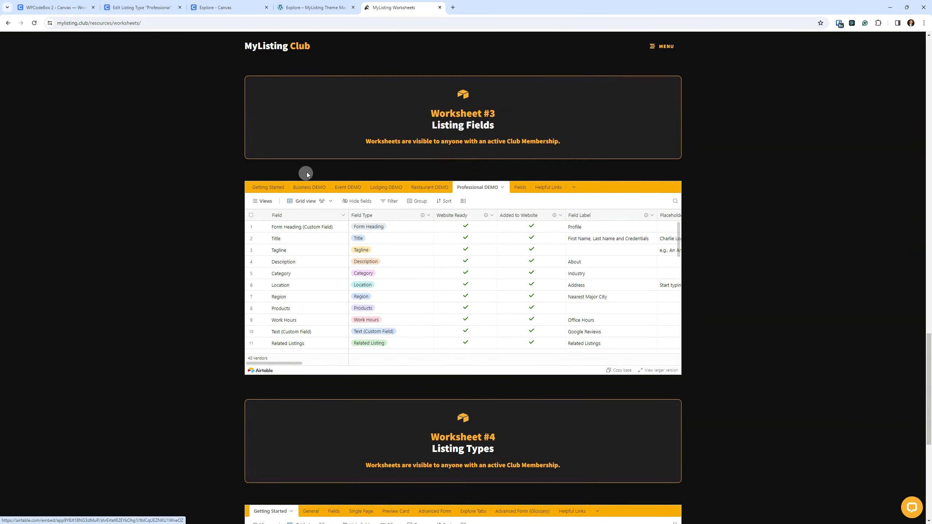
key(ctrl)
key(ctrl)
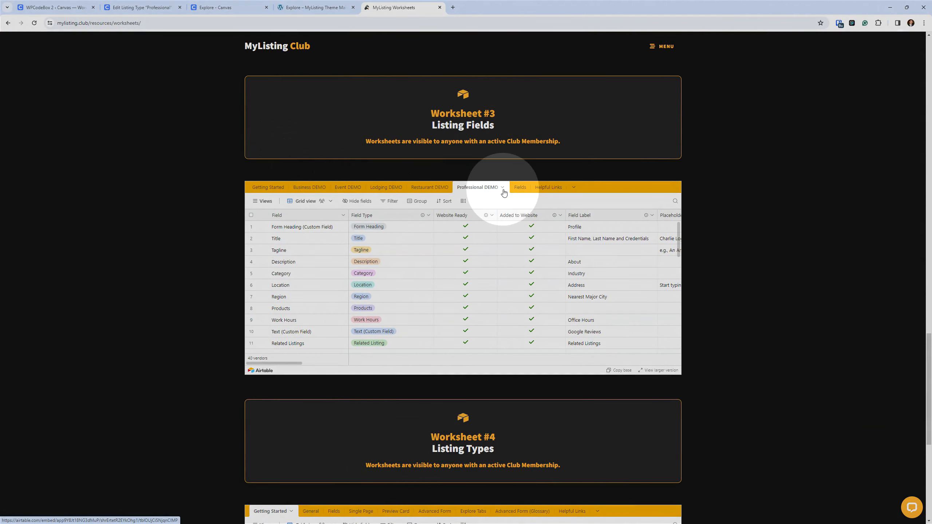
key(ctrl)
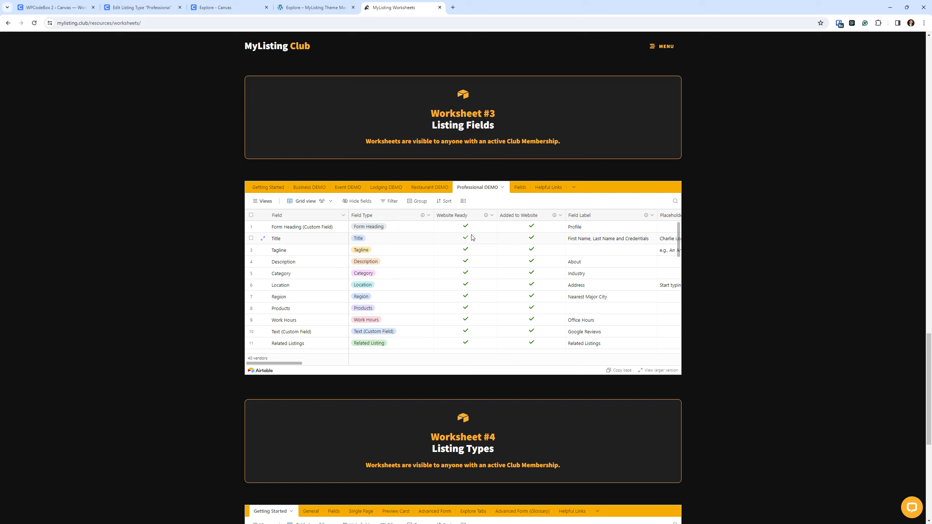
Look through the Listing Taxonomies, Listing Packages, Listing Fields and Listing Types worksheets
scroll(407, 294, down, 2)
scroll(404, 294, up, 2)
scroll(190, 241, up, 20)
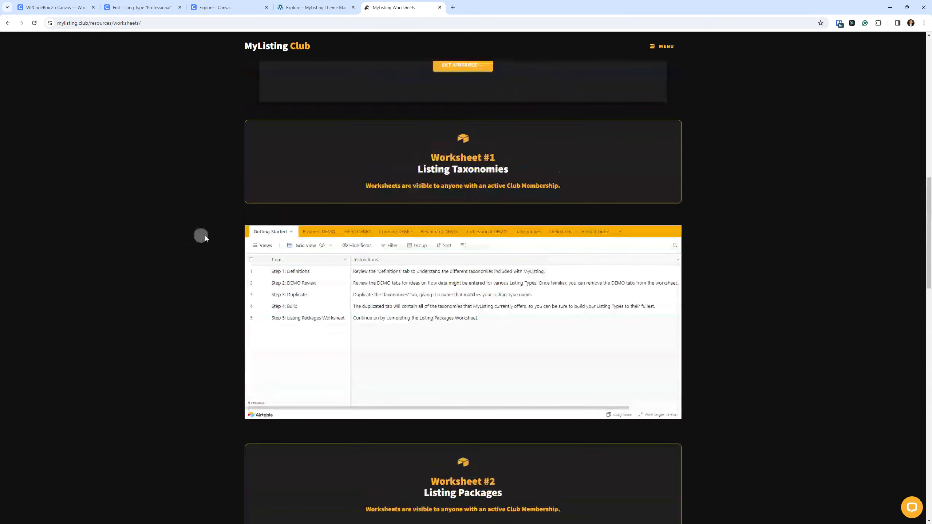
scroll(375, 233, down, 14)
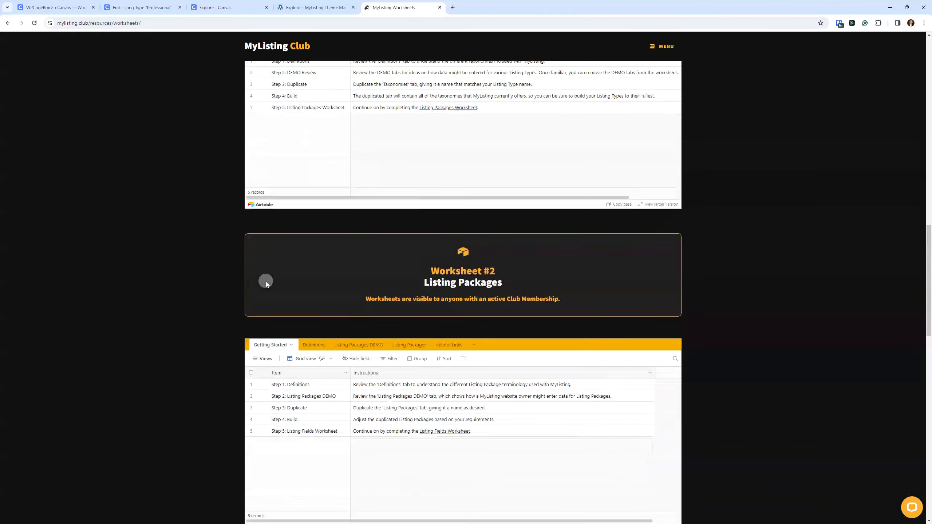
scroll(238, 253, down, 13)
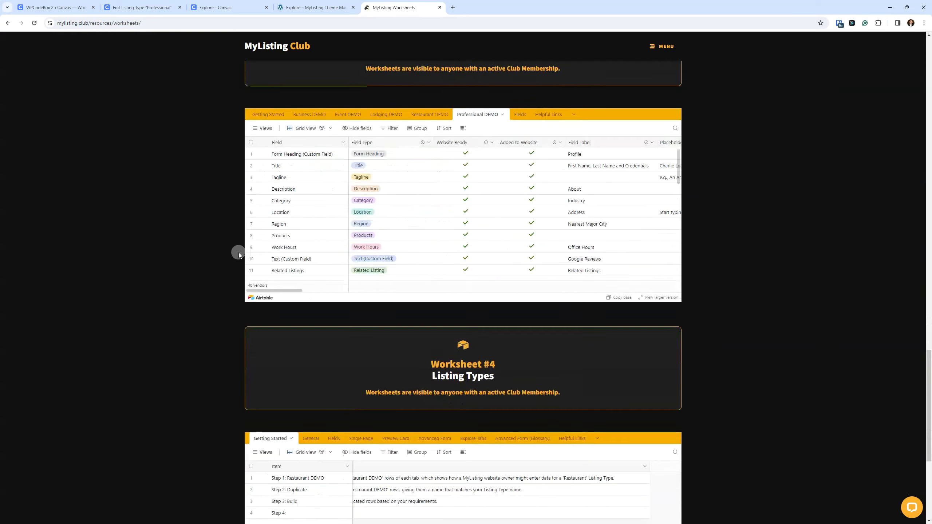
scroll(227, 245, down, 2)
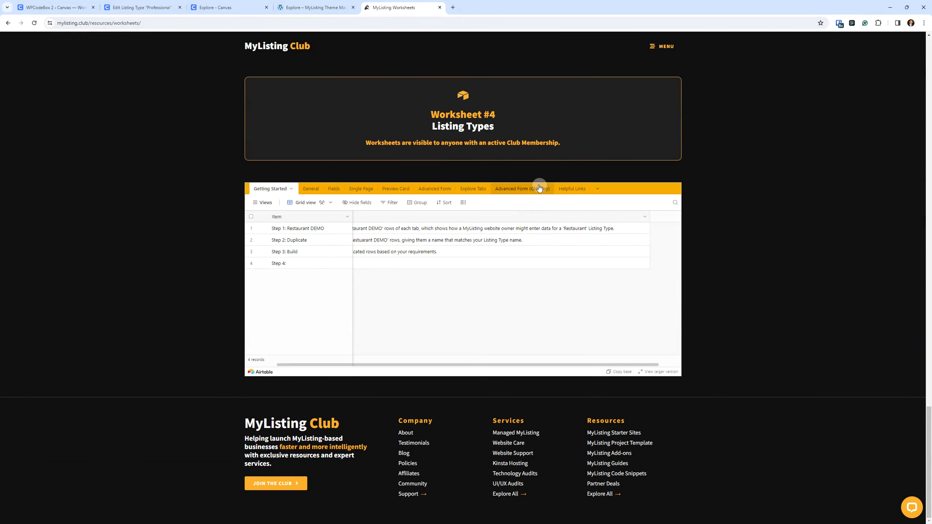
View the Single Page table of the Listing Types worksheet and close the MyListing Worksheets page
click(355, 190)
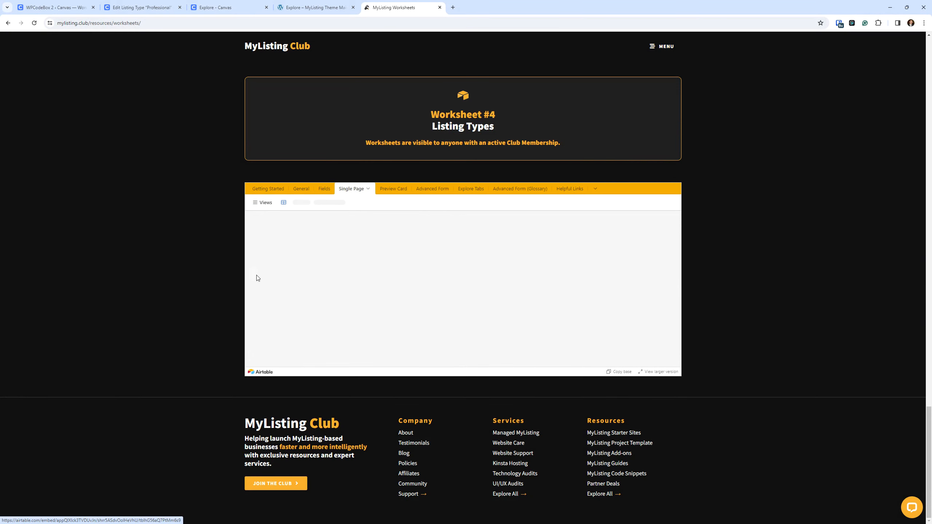
click(120, 279)
click(196, 267)
click(118, 177)
scroll(134, 174, up, 9)
click(235, 194)
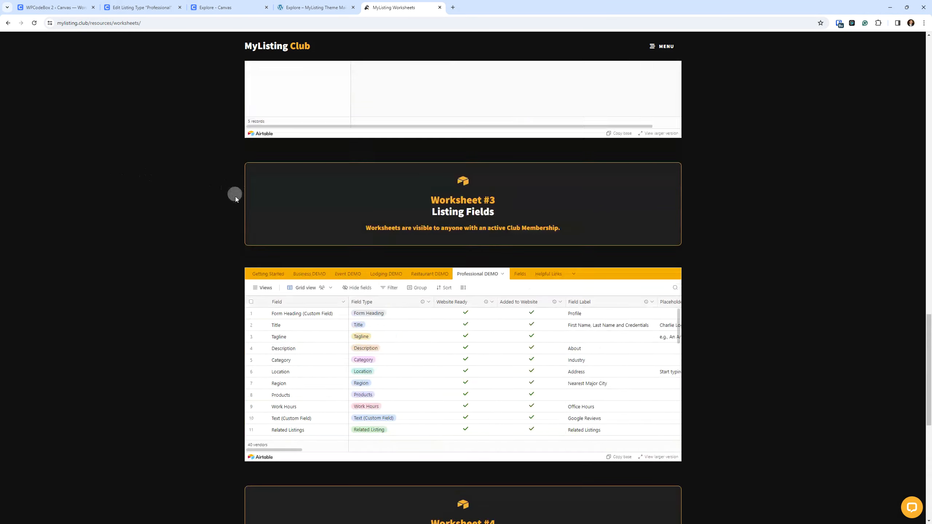
scroll(234, 194, up, 12)
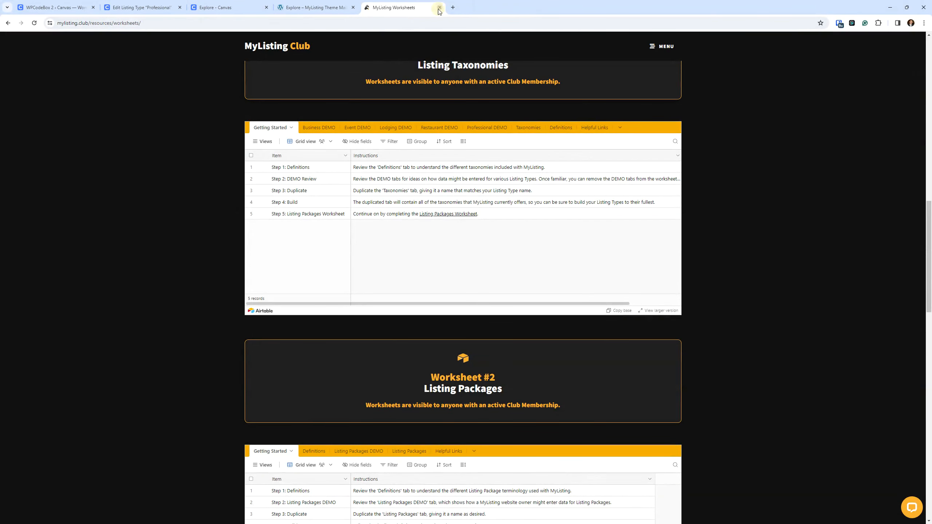
click(438, 8)
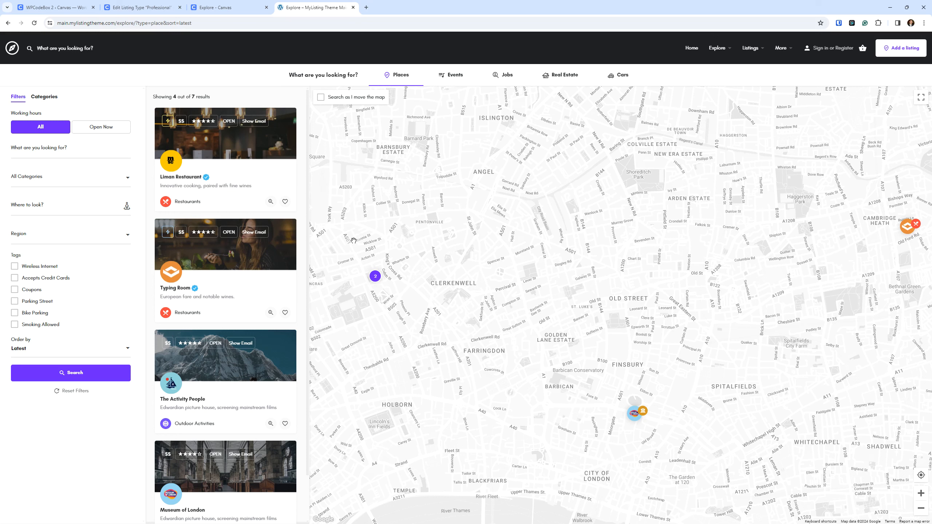
Inspect the Liman Restaurant preview card's code in the developer tools and close the What's new drawer
mouse_move(176, 308)
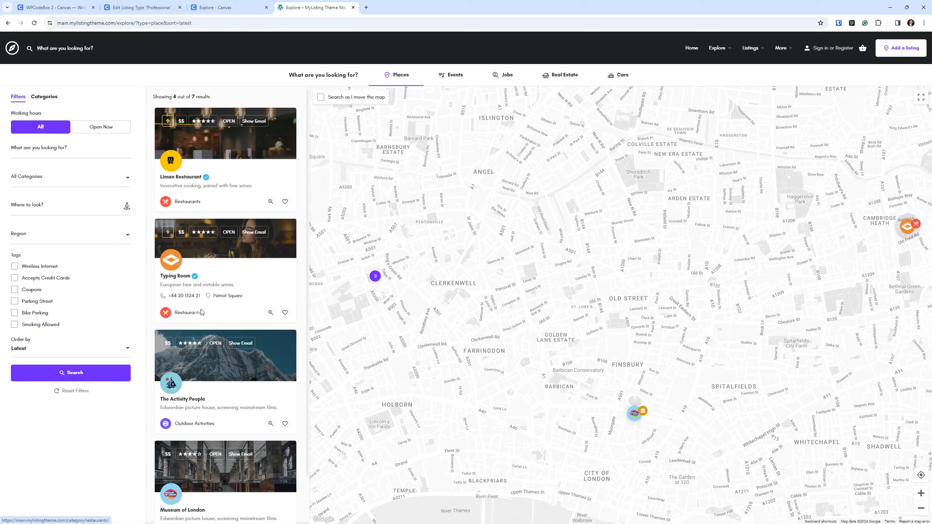
right_click(91, 441)
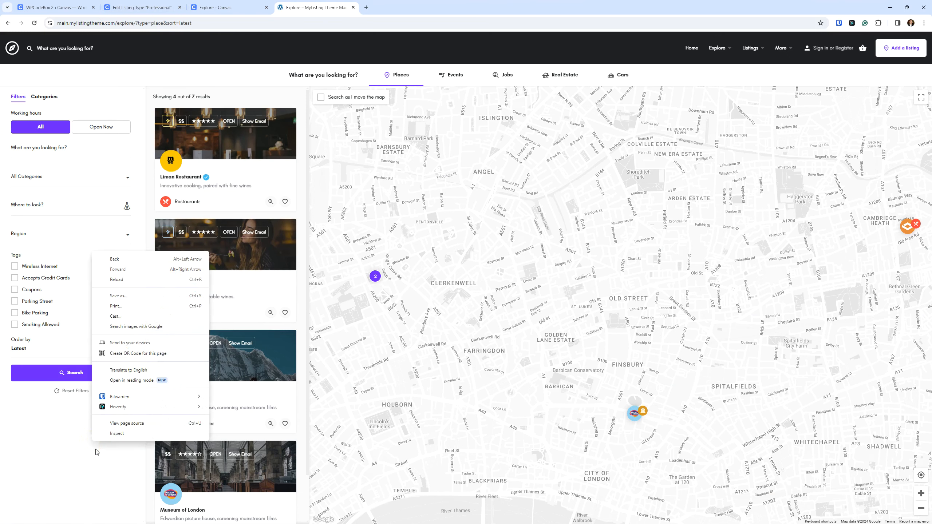
click(117, 434)
right_click(246, 141)
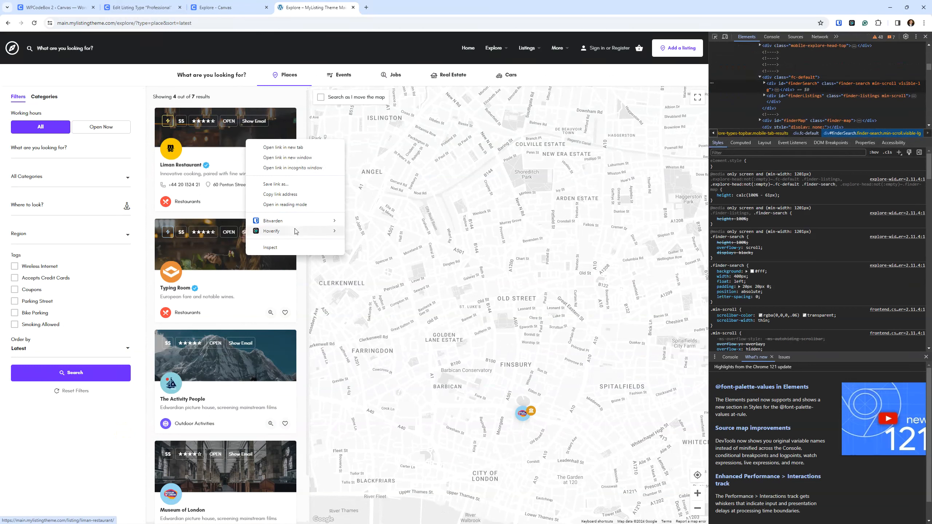
click(270, 247)
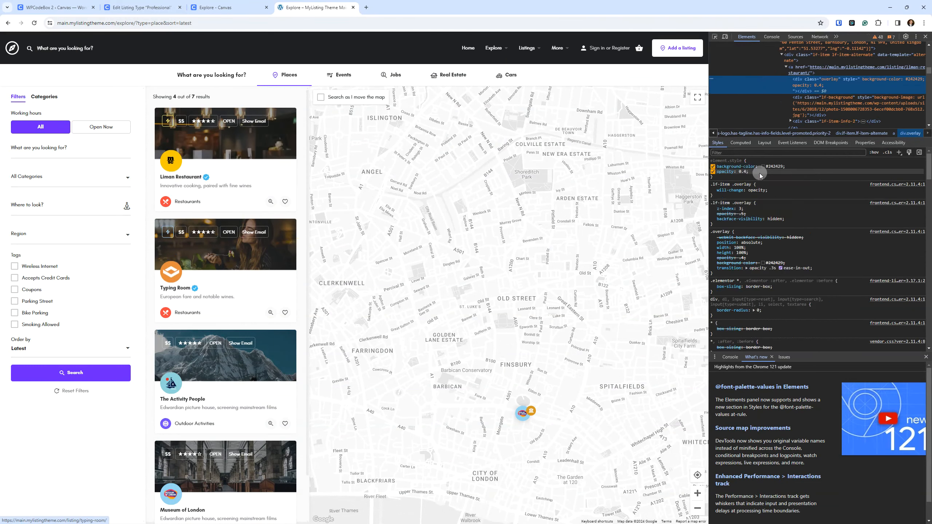
click(924, 357)
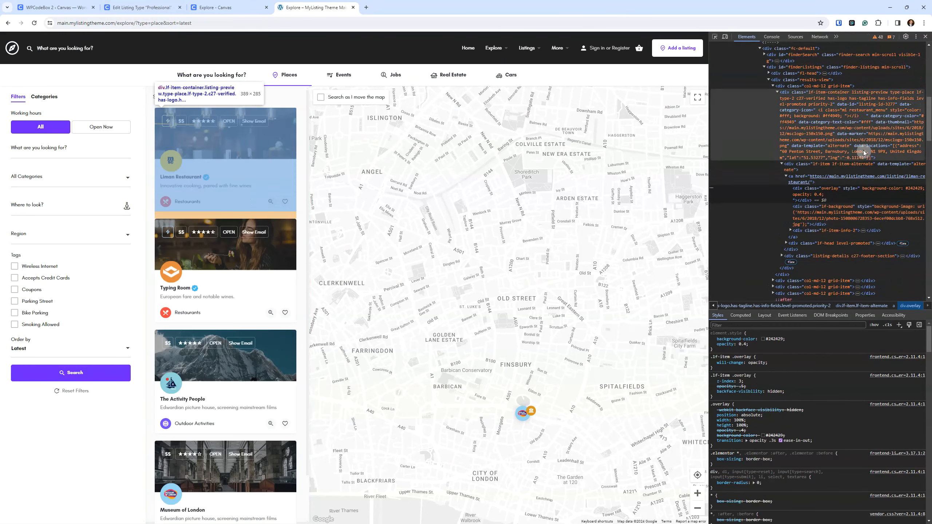
Enlarge the developer tools' text and pane, and highlight the type-place class in the Liman Restaurant card's container
scroll(864, 146, up, 1)
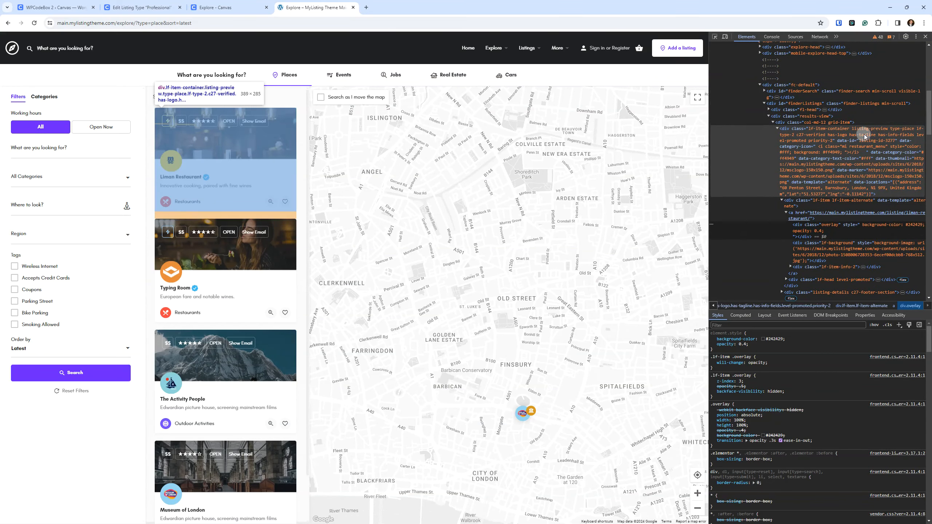
double_click(863, 137)
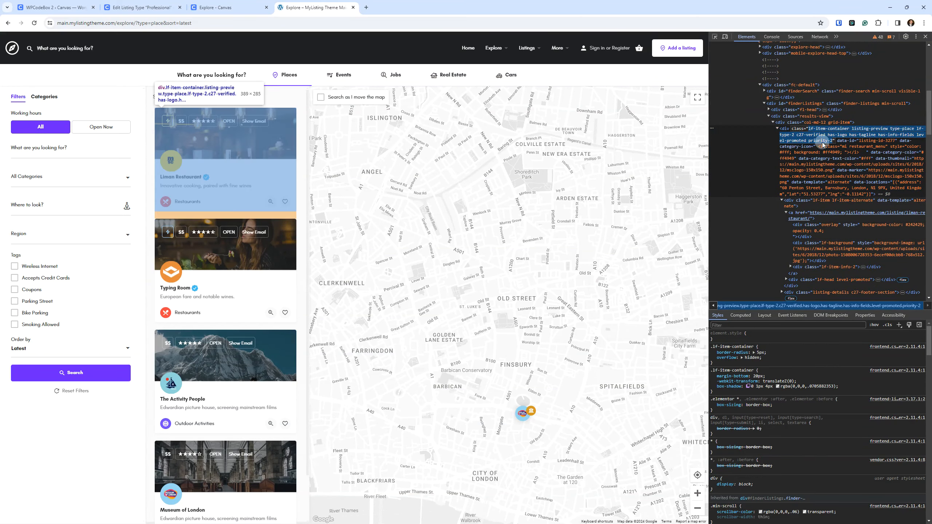
key(ctrl+plus)
key(ctrl+plus)
key(ctrl+plus)
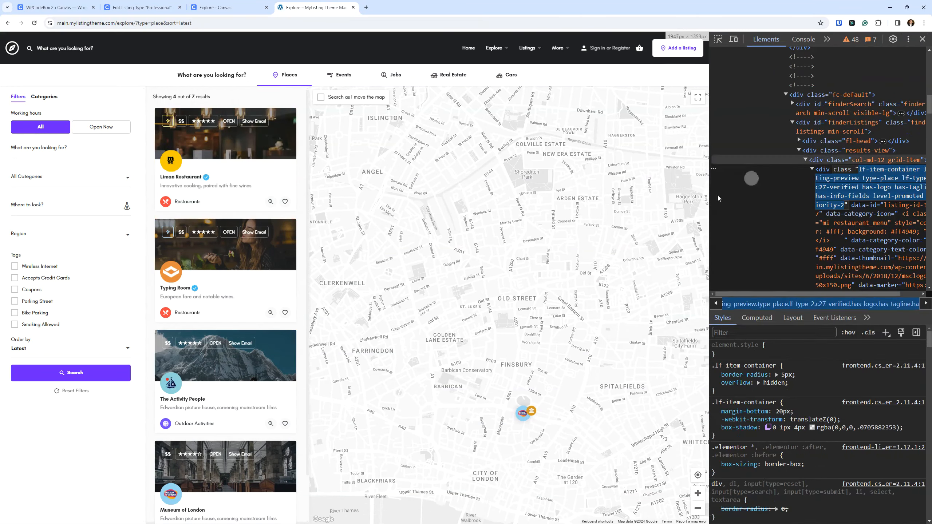
drag(709, 236, 552, 236)
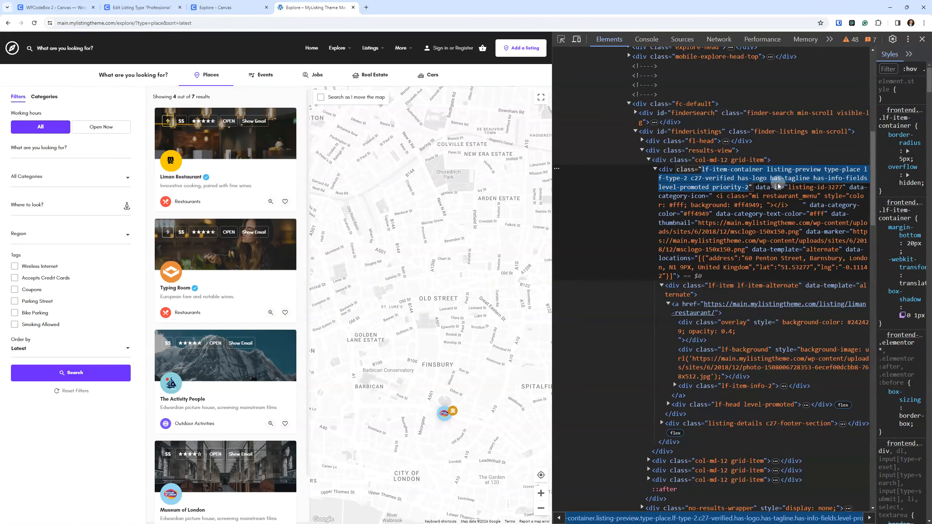
click(769, 178)
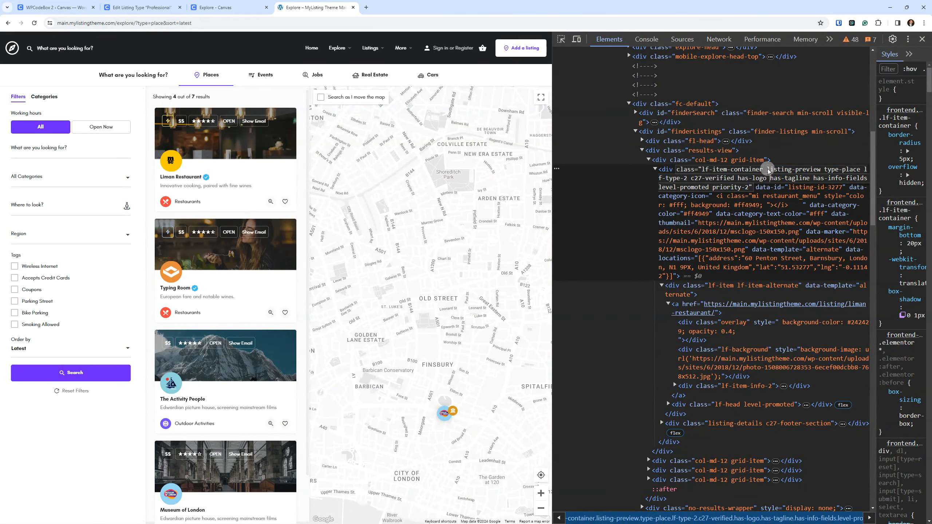
drag(767, 170, 859, 170)
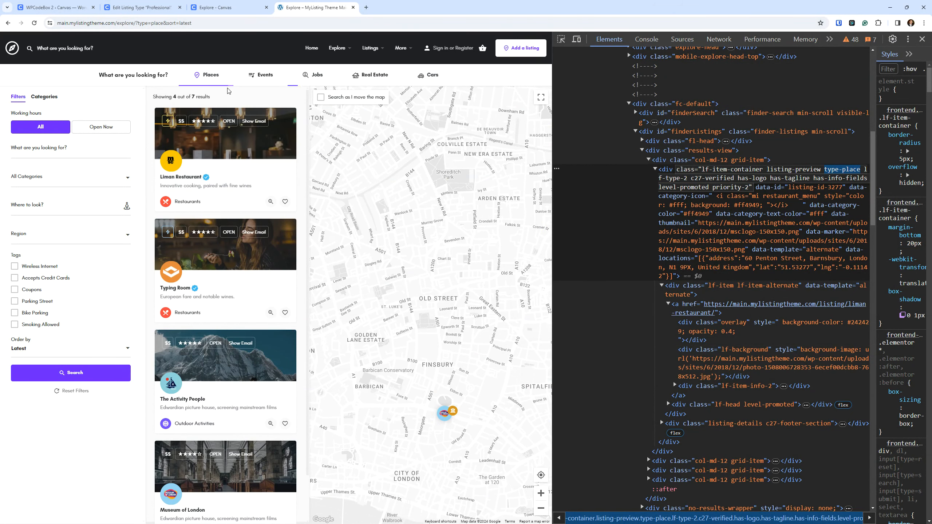
Check the listing type class of the Bullet Train card under Events, and close the developer tools and theme demo
click(215, 77)
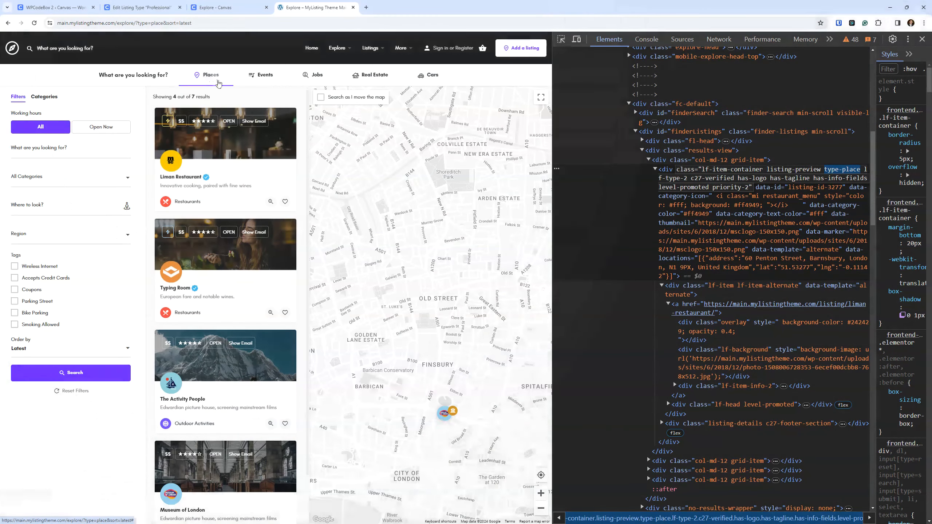
click(260, 78)
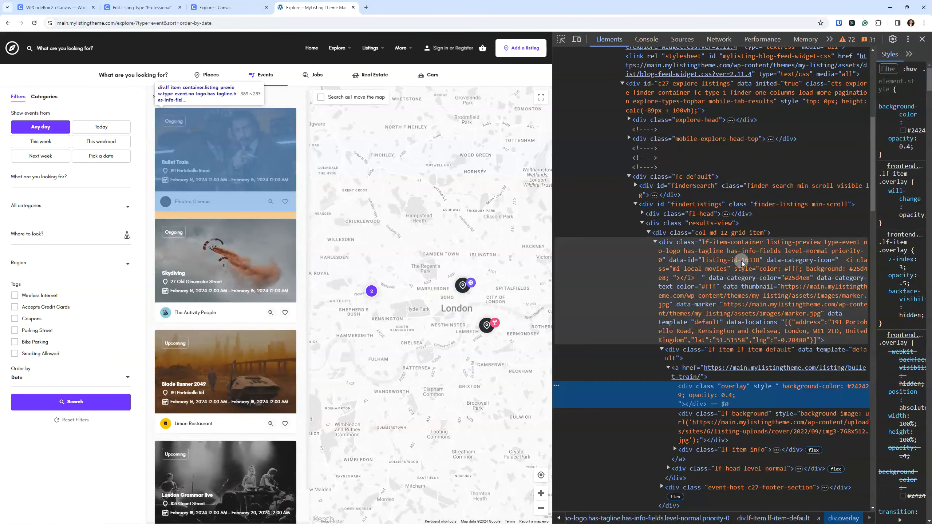
click(741, 255)
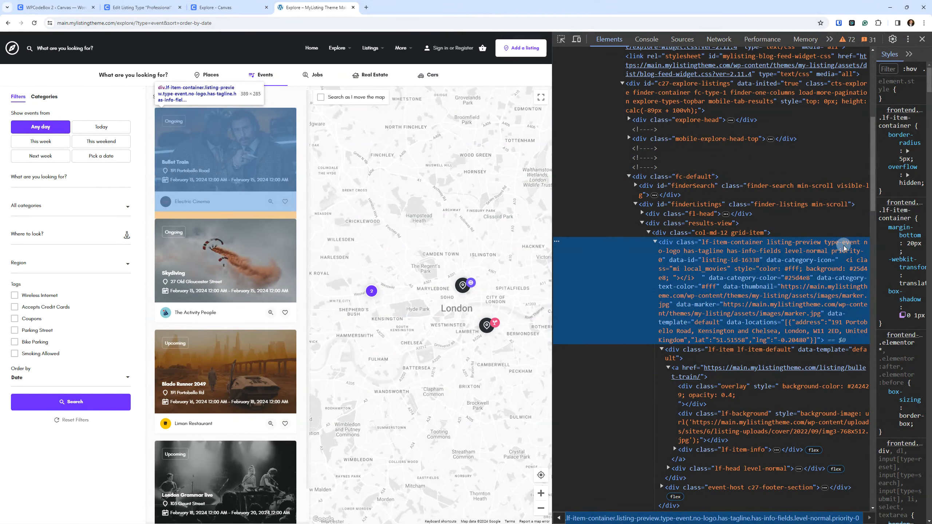
click(923, 39)
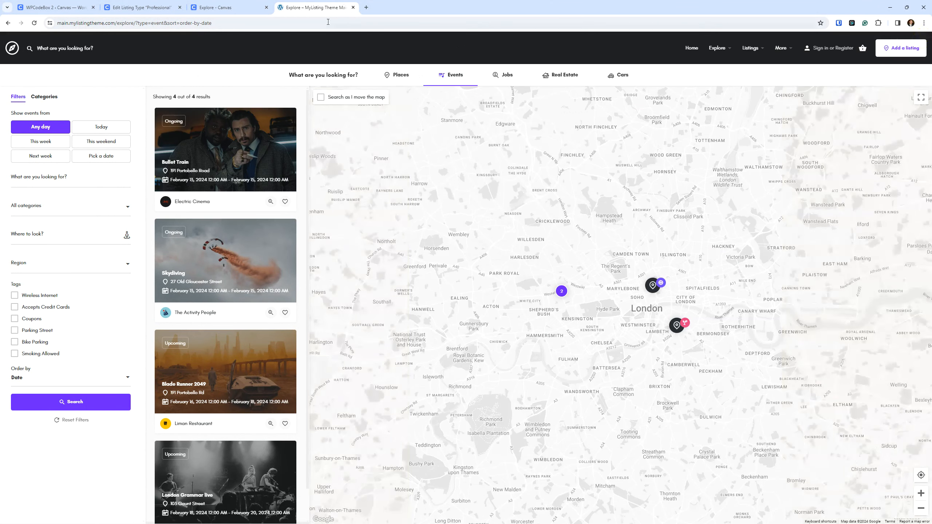
click(353, 8)
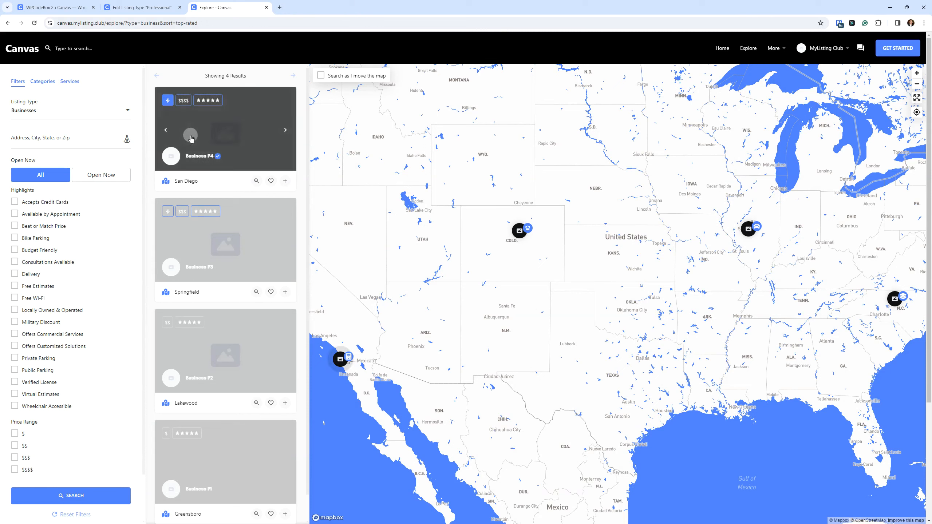
Examine the business listing preview cards on the Canvas Explore page, including the Business P4 card's gallery
click(212, 148)
key(ctrl)
key(ctrl)
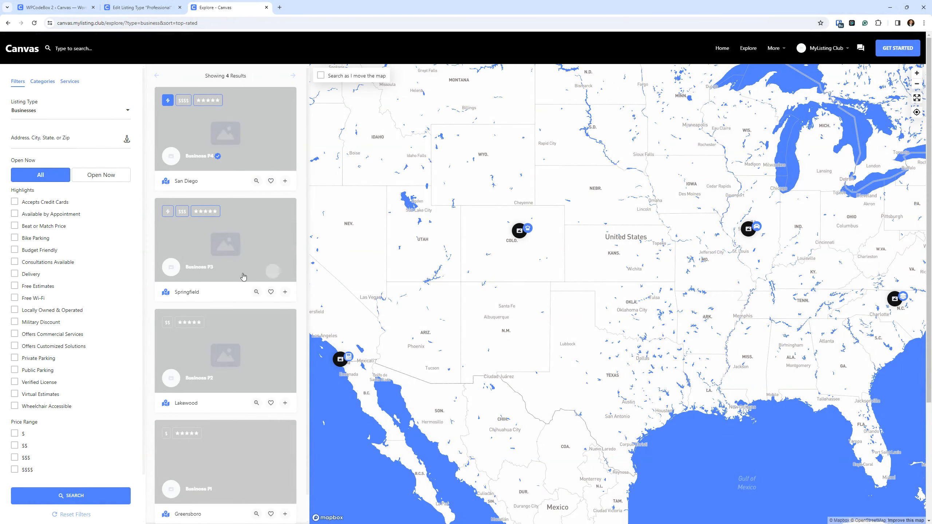
click(212, 184)
click(55, 7)
click(225, 7)
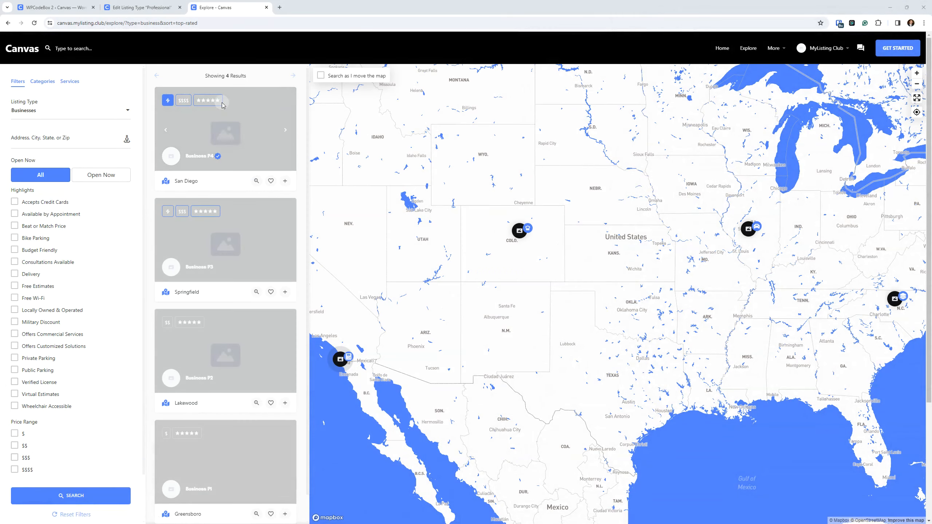
scroll(191, 200, down, 1)
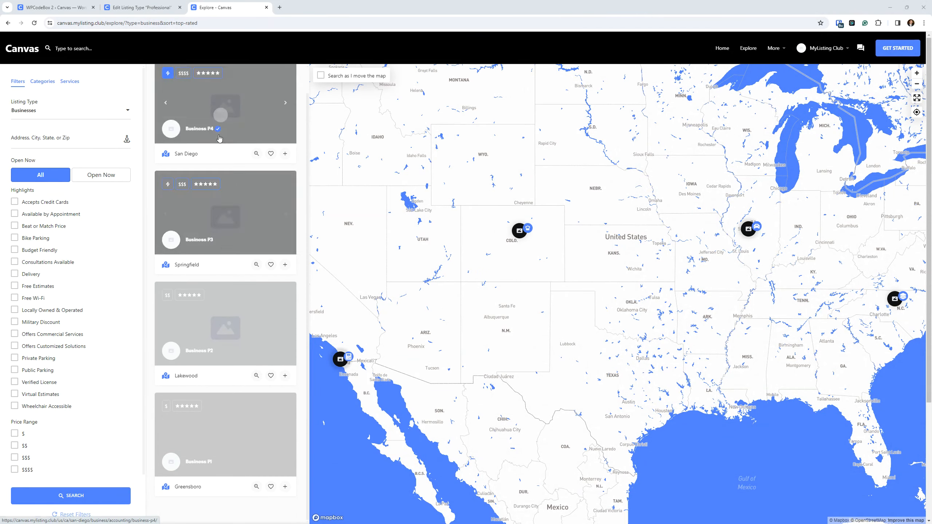
scroll(219, 138, up, 1)
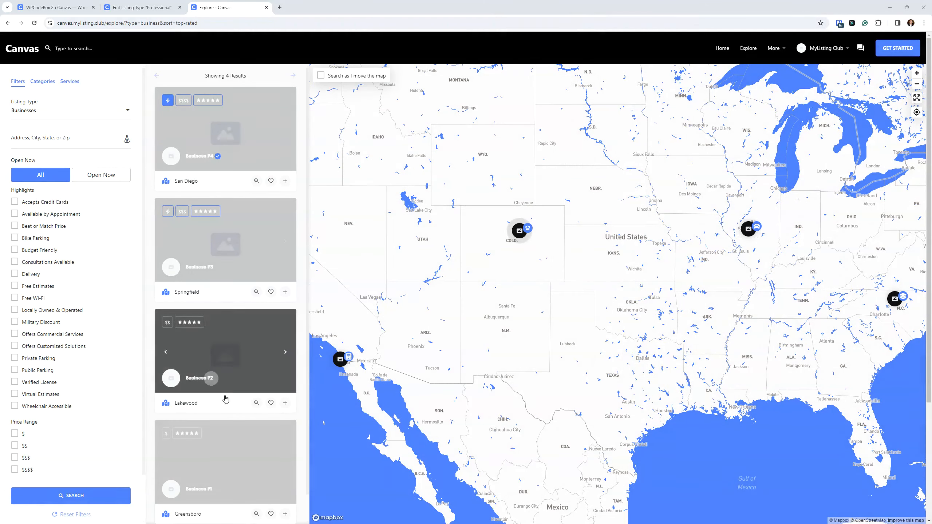
scroll(227, 278, down, 1)
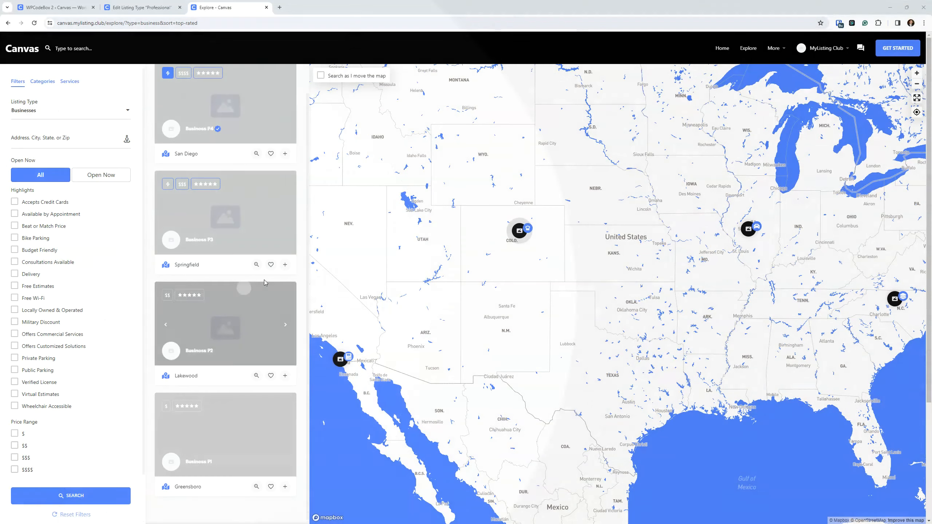
scroll(223, 206, up, 1)
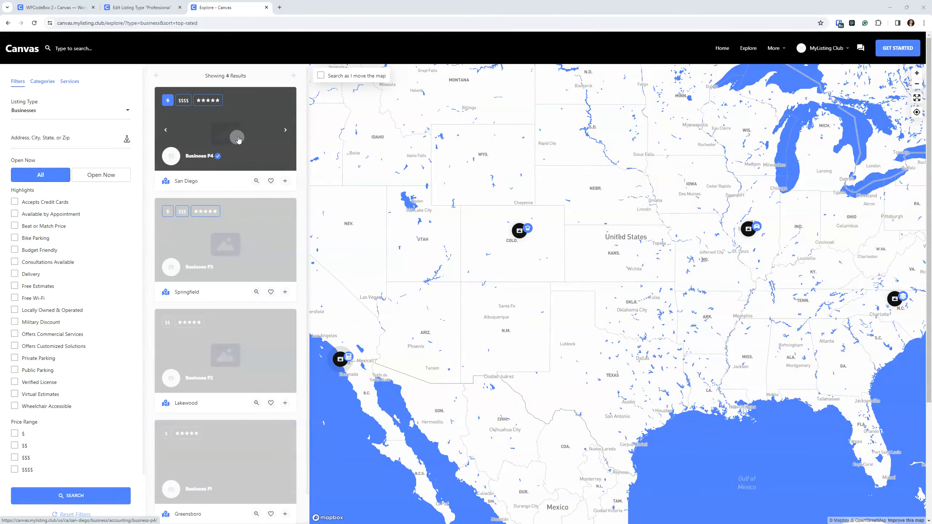
click(284, 130)
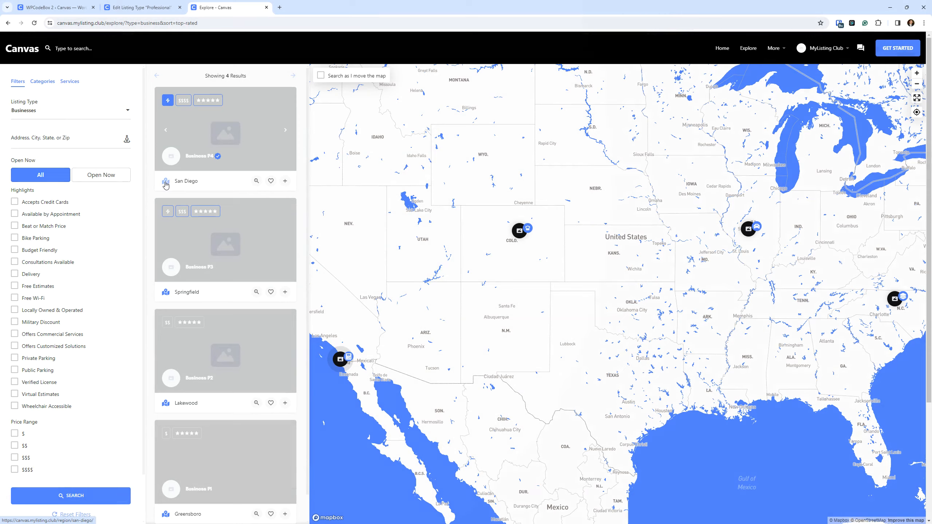
Demonstrate the bookmark option on the Business P4 card by bookmarking the listing and removing the bookmark
click(166, 184)
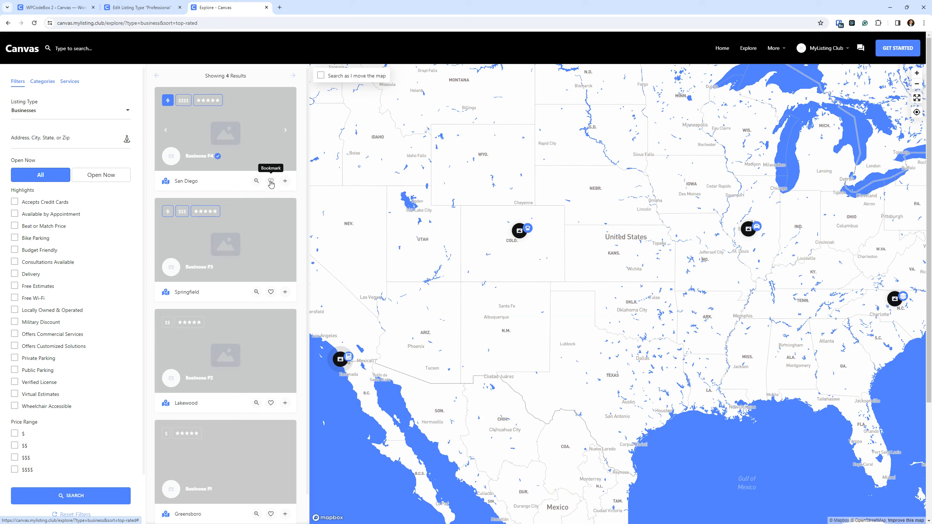
click(271, 183)
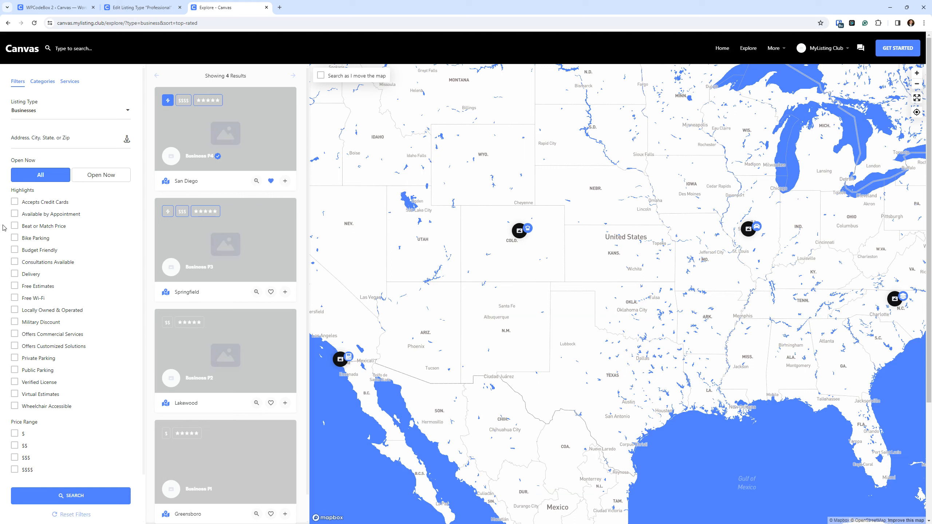
click(272, 181)
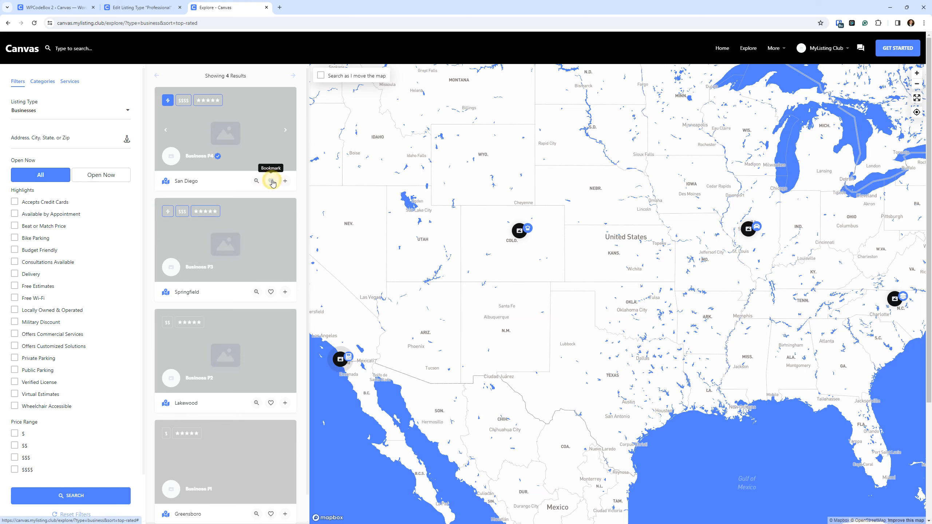
Examine the title, category and map in the Business P4 quick view, and close it
click(256, 181)
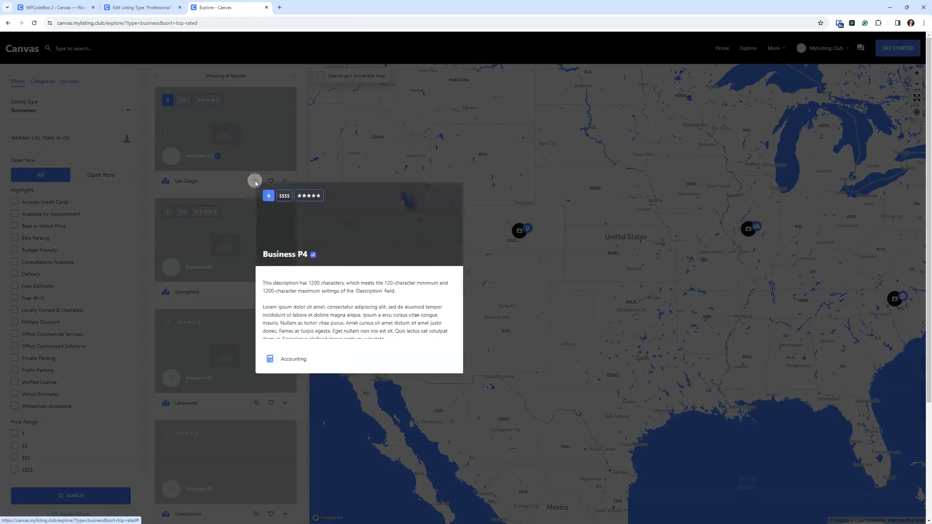
click(291, 257)
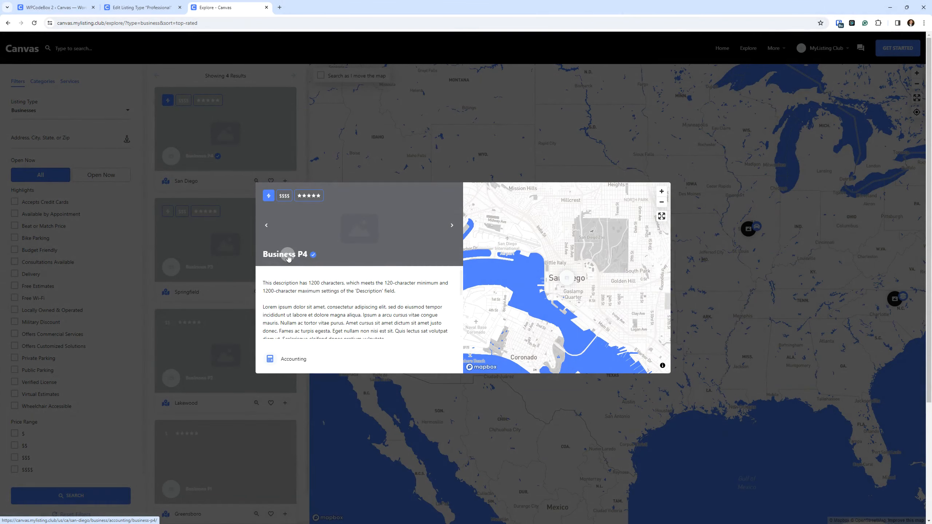
click(271, 359)
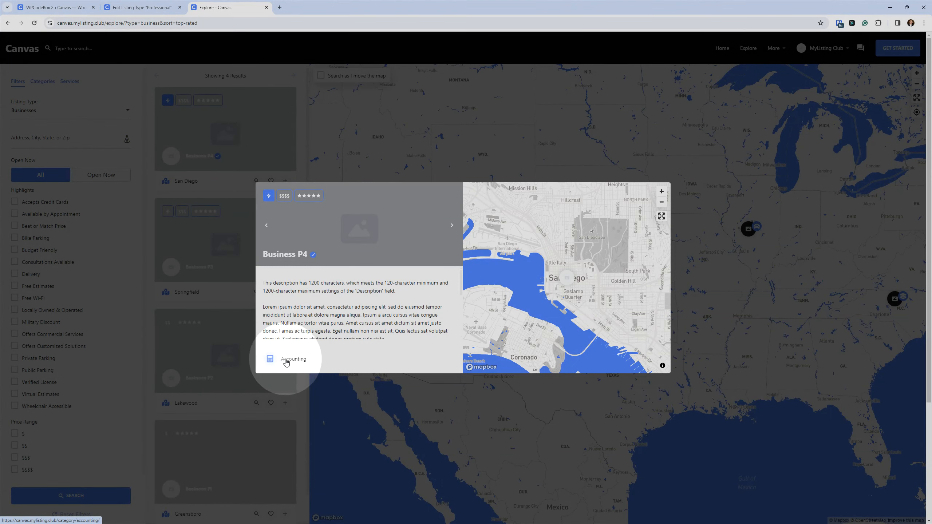
click(785, 136)
click(531, 302)
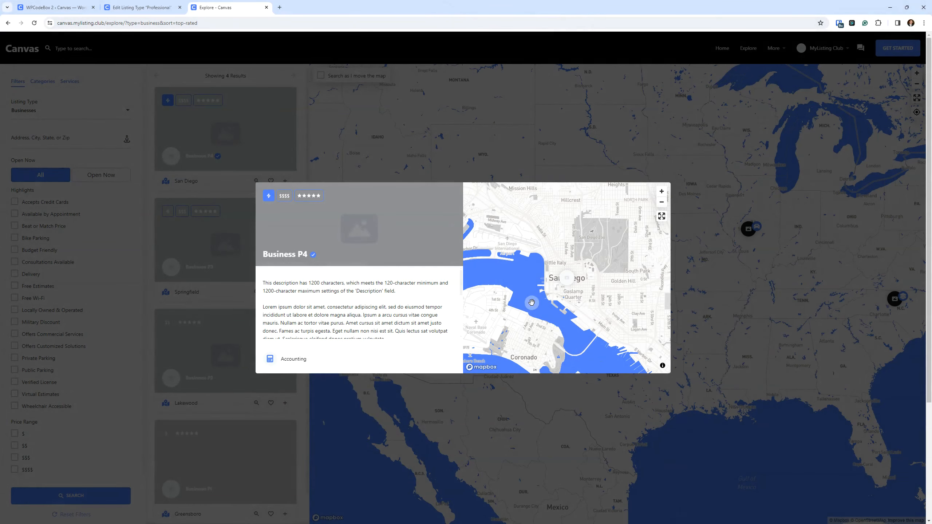
click(219, 193)
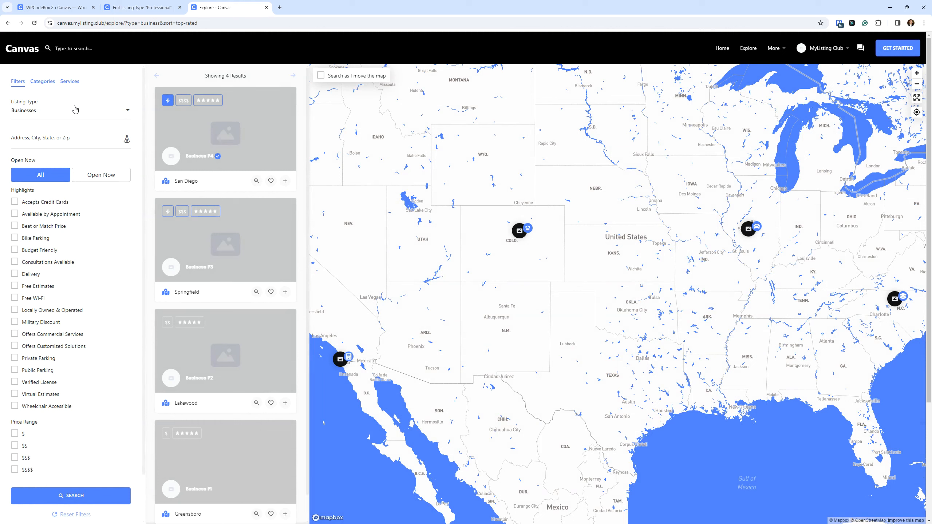
Set the Explore page's listing type to Professionals and duplicate the page in a second browser tab
click(50, 112)
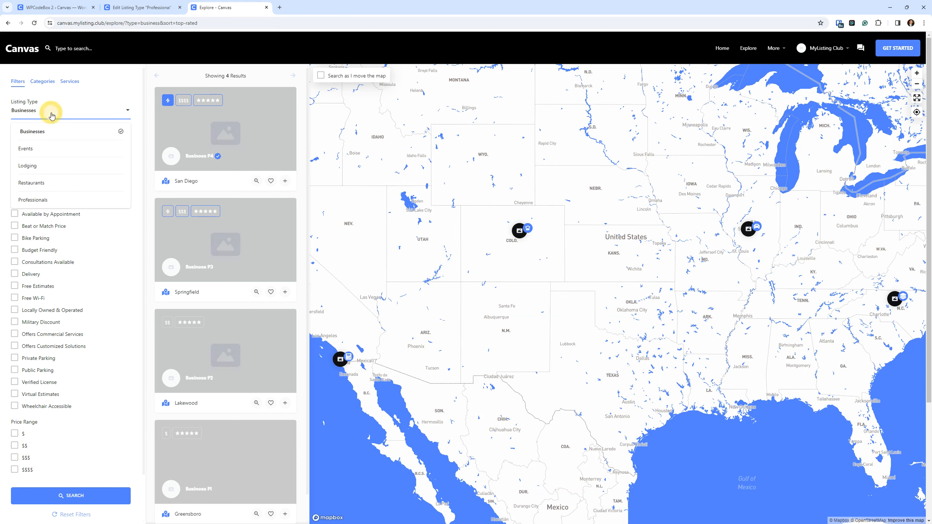
click(51, 202)
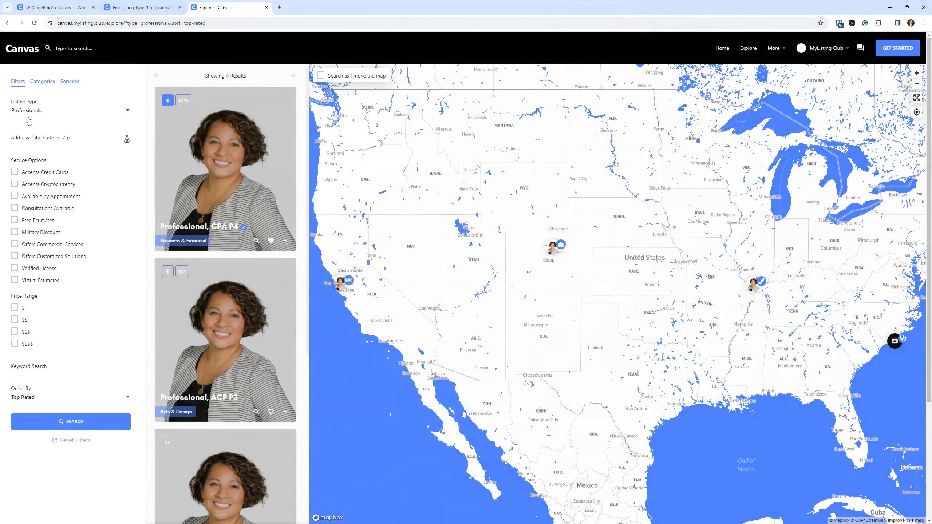
right_click(220, 8)
click(239, 72)
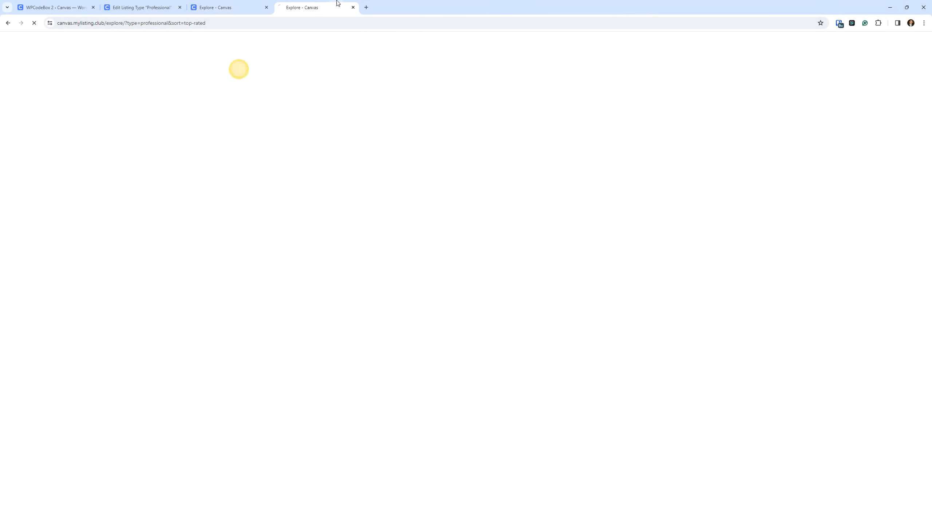
Set the listing type in the original Explore tab to Businesses
click(209, 7)
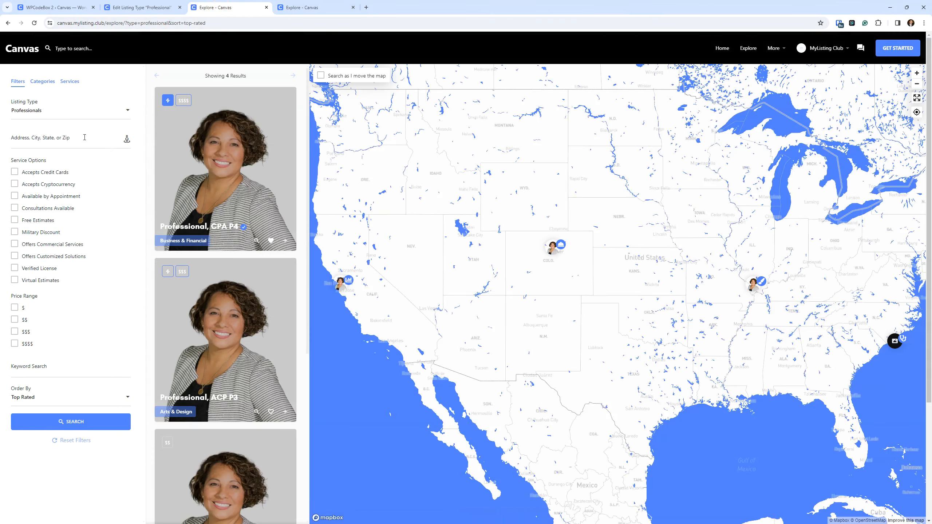
click(59, 109)
click(30, 132)
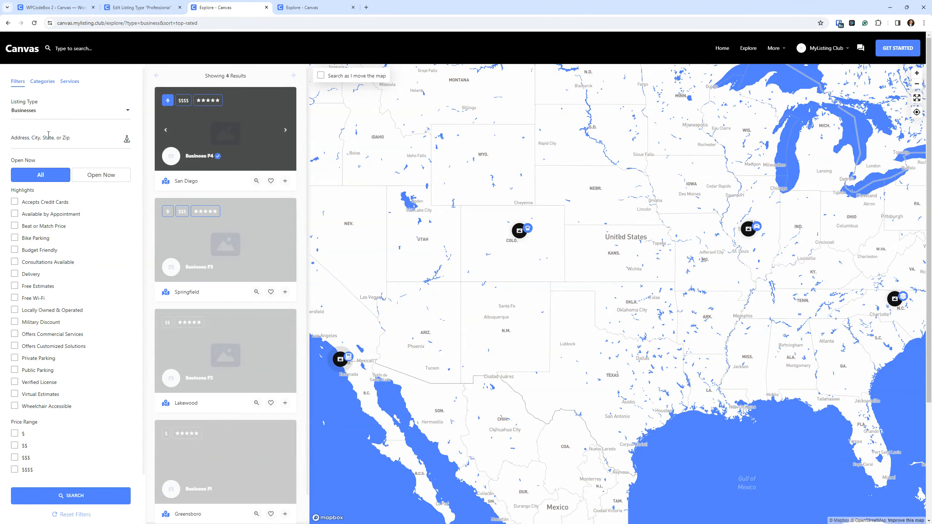
View the Events and Lodging preview cards in the original Explore tab, and return its listing type to Businesses
click(41, 112)
click(36, 150)
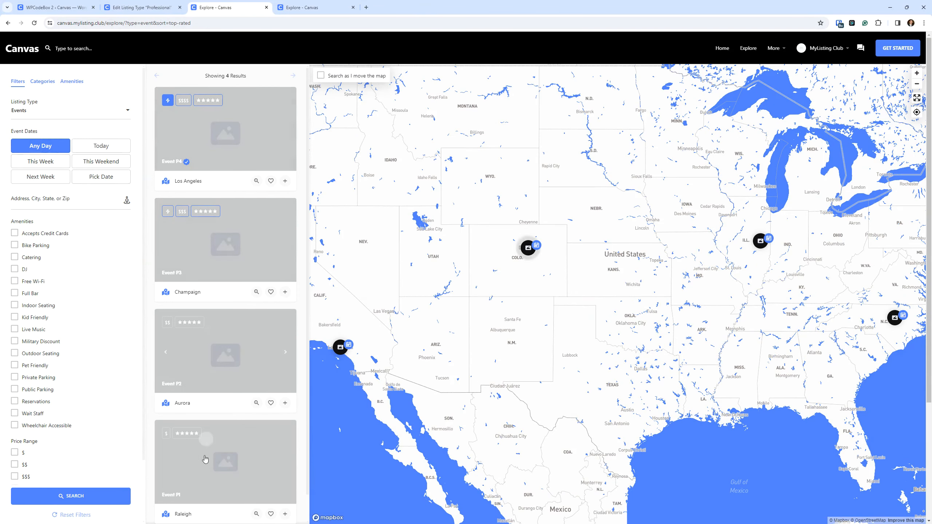
click(35, 115)
click(30, 166)
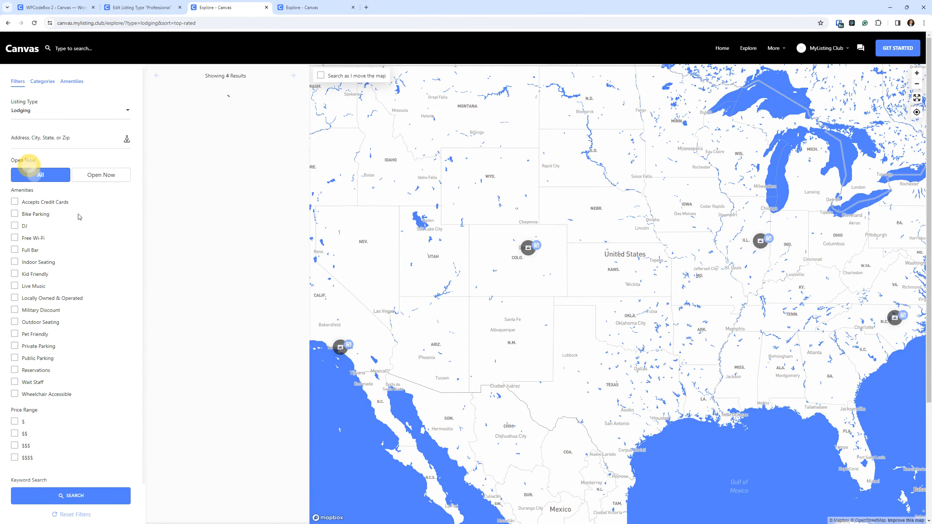
click(42, 111)
Compare the Businesses preview cards with the Professionals preview cards by alternating between the two Explore tabs
click(307, 5)
click(220, 8)
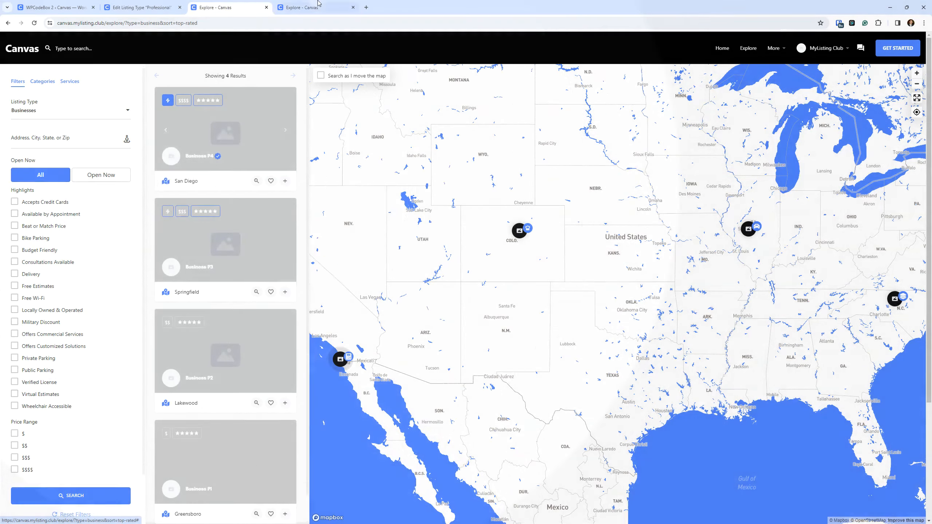
click(317, 4)
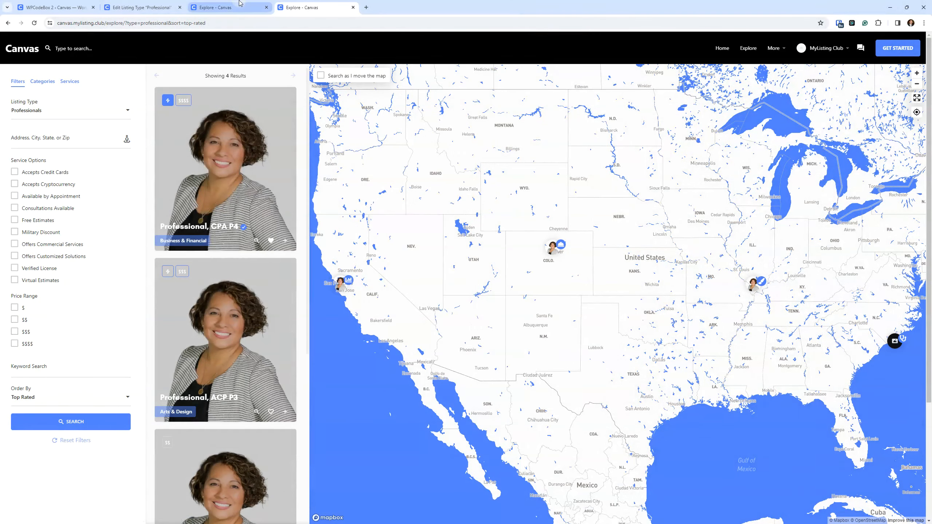
click(239, 3)
click(295, 7)
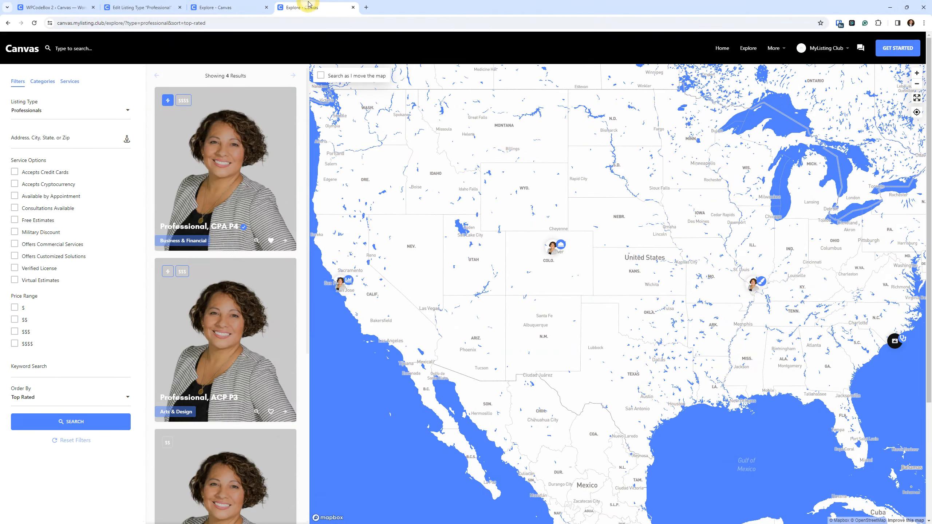
click(238, 5)
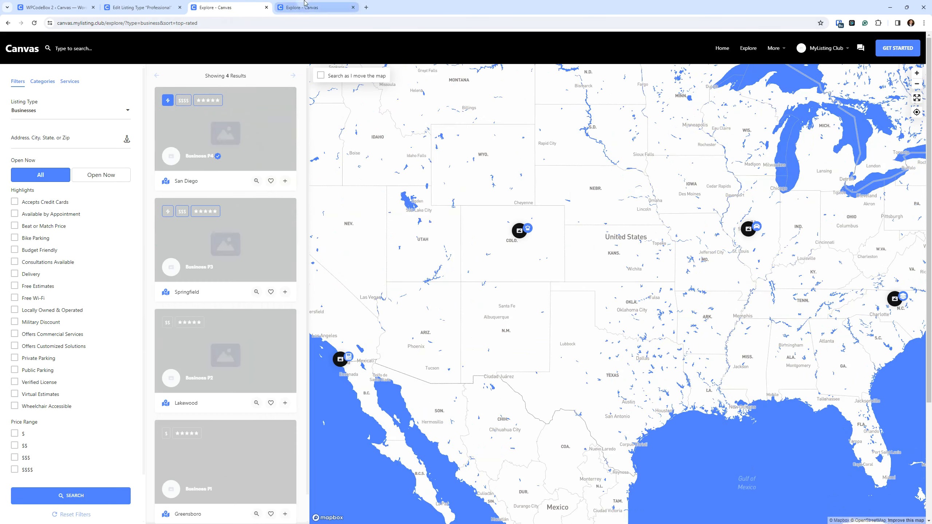
click(327, 4)
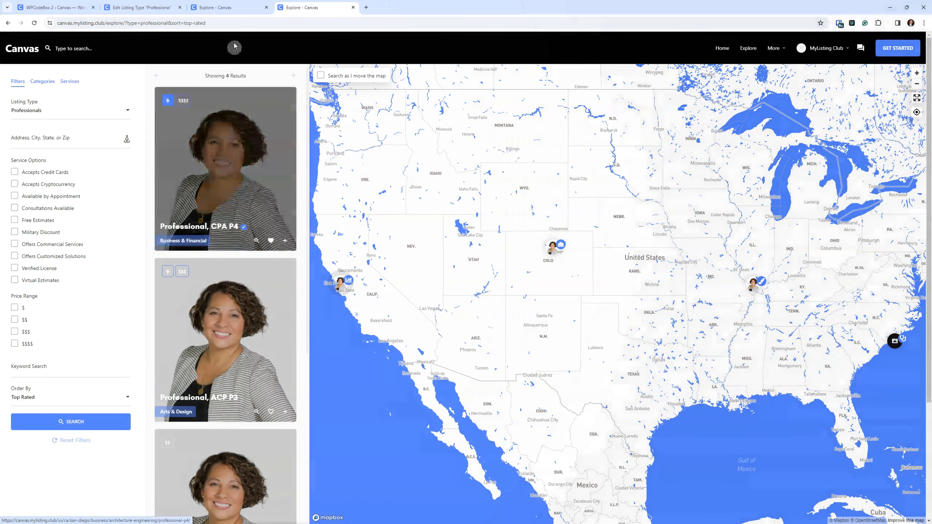
click(222, 8)
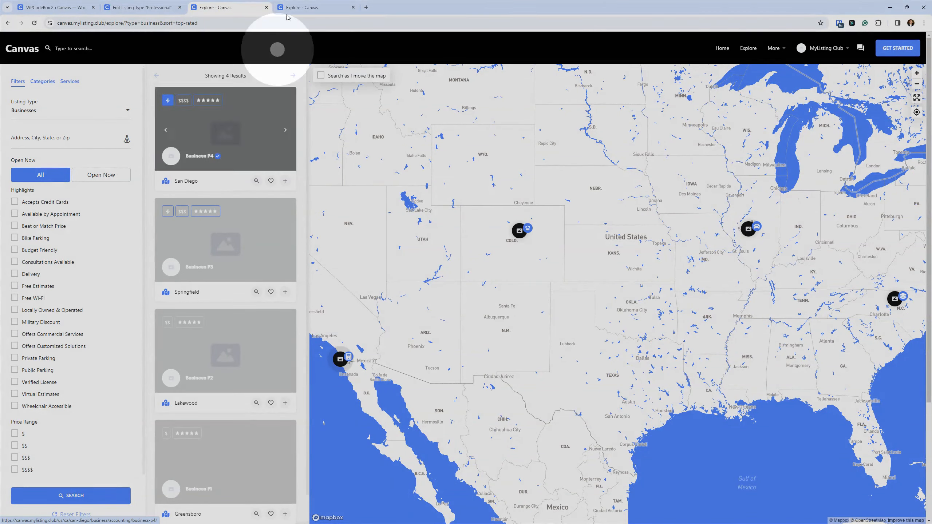
click(302, 7)
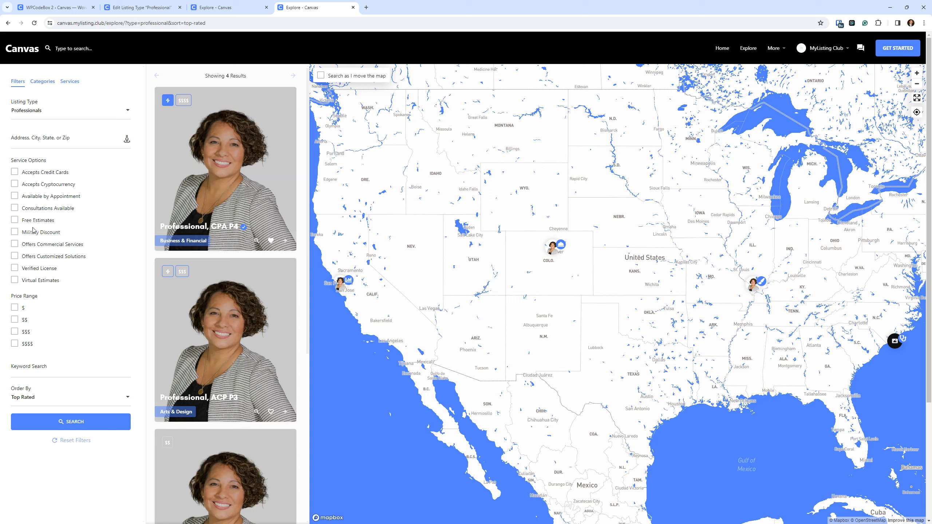
Examine the bookmark icons on the professional preview cards, and bookmark the Business P4 listing in the Businesses tab for comparison
scroll(160, 261, down, 2)
scroll(159, 261, up, 2)
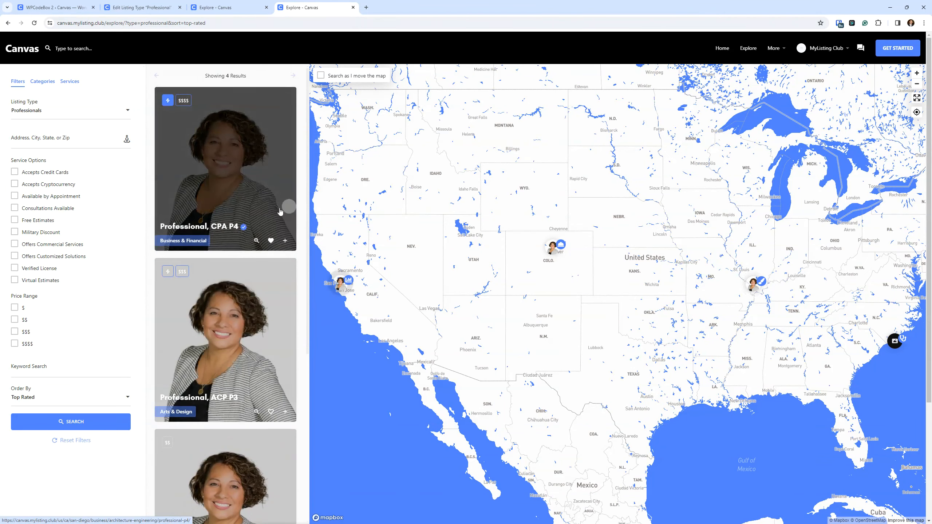
click(270, 242)
scroll(271, 330, down, 2)
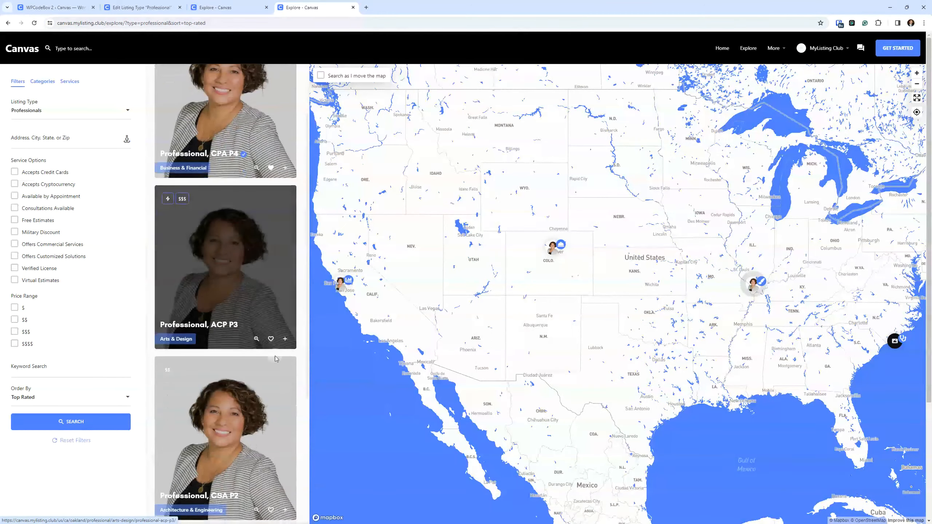
scroll(225, 257, up, 1)
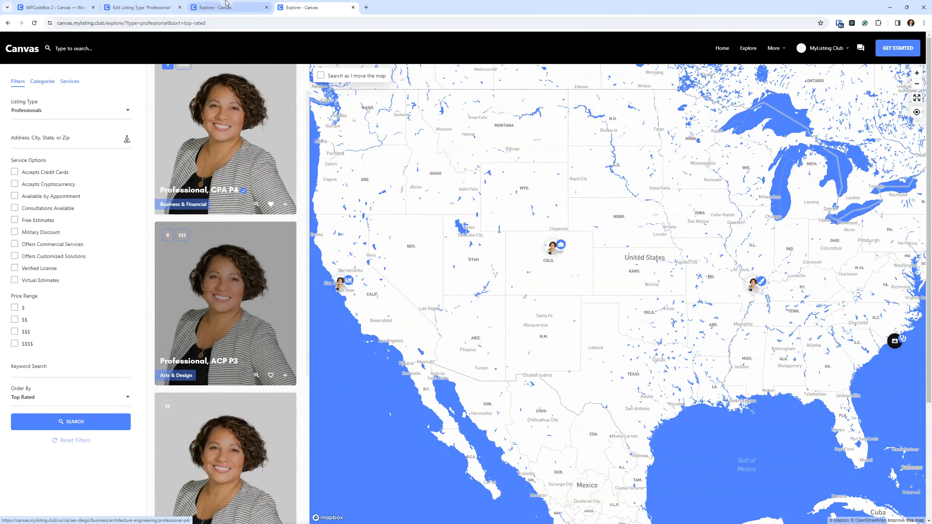
click(224, 7)
click(271, 181)
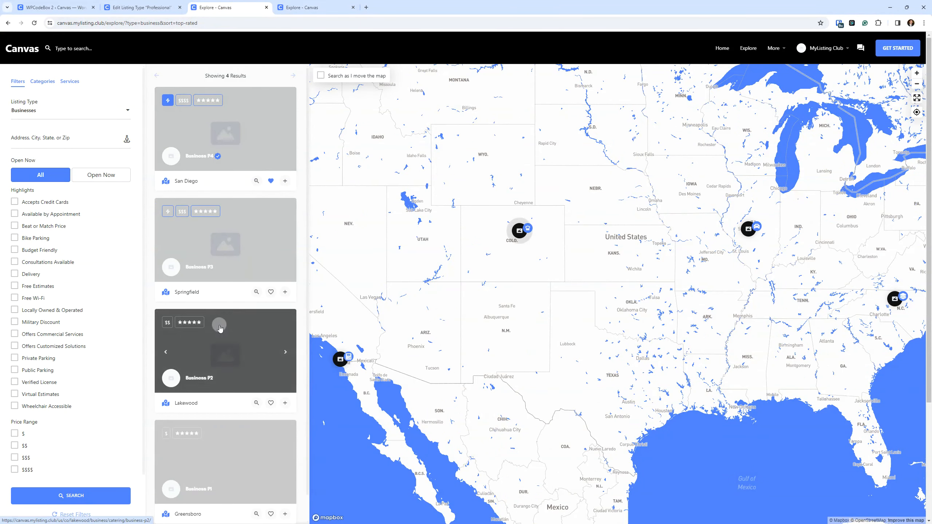
Return to the Professionals tab and check the bookmark icon on the Professional, CPA P4 card
click(311, 3)
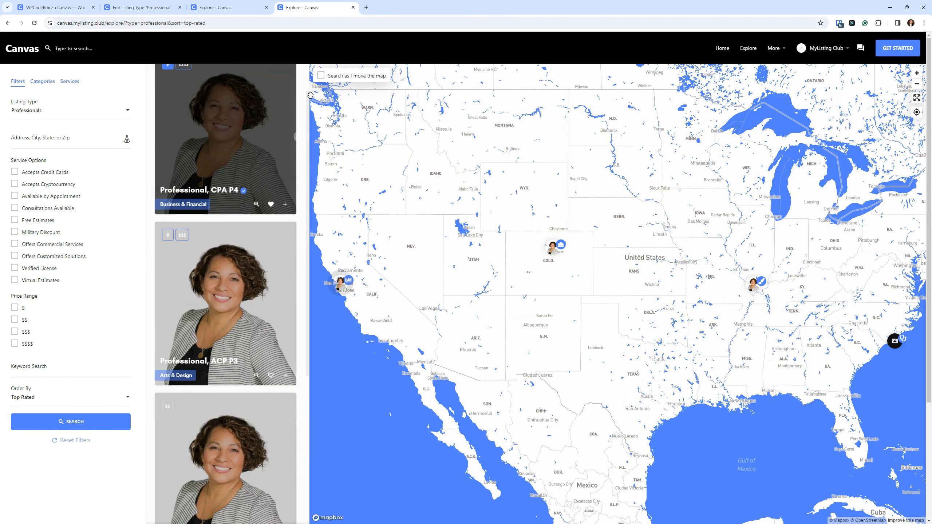
scroll(247, 196, up, 1)
click(270, 241)
click(270, 241)
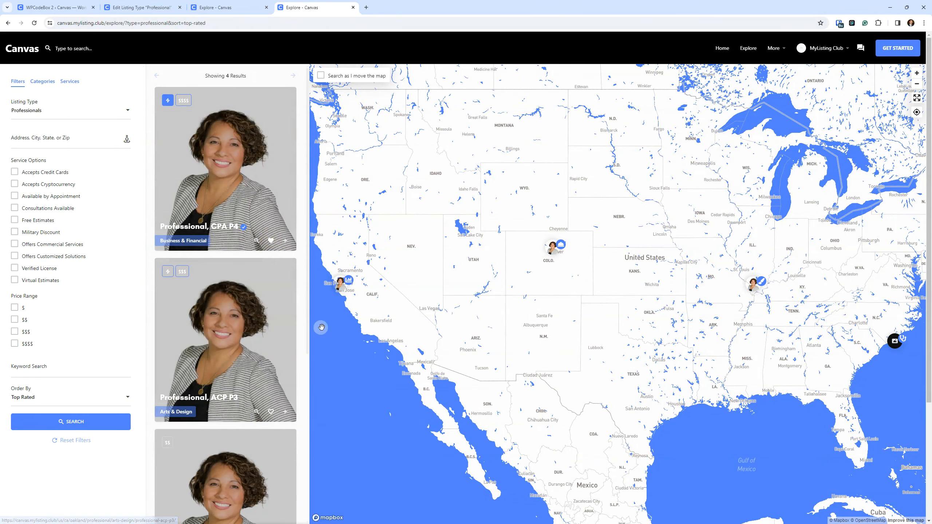
click(271, 243)
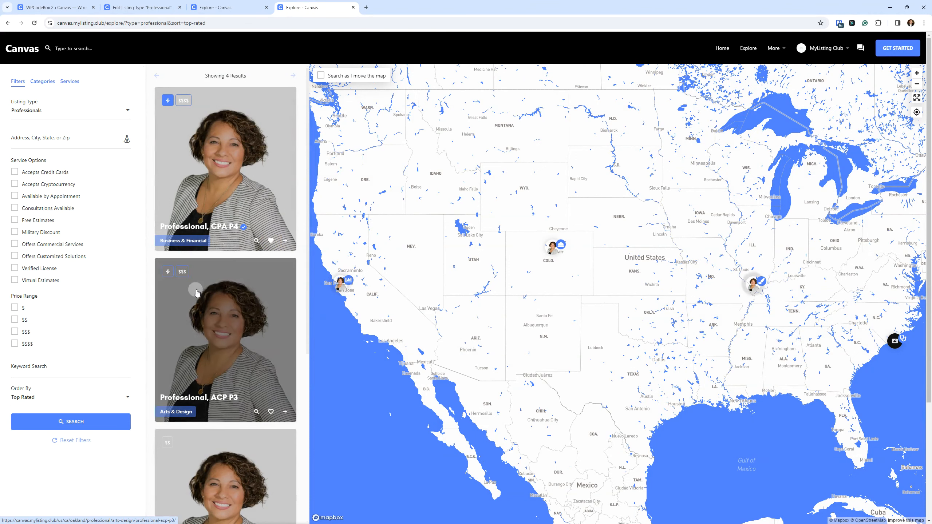
Examine the layout of the Professional, CPA P4 quick view, and close it
click(257, 240)
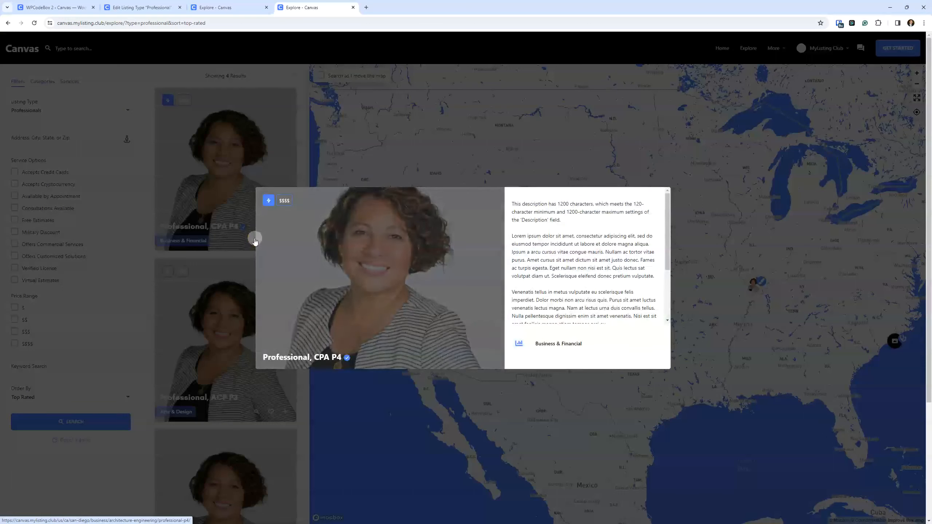
key(ctrl)
key(ctrl)
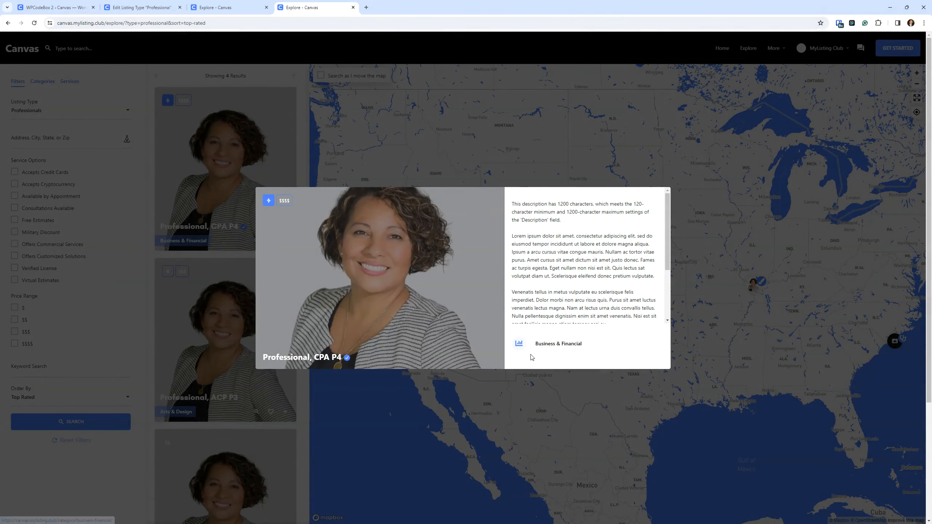
key(ctrl)
key(ctrl)
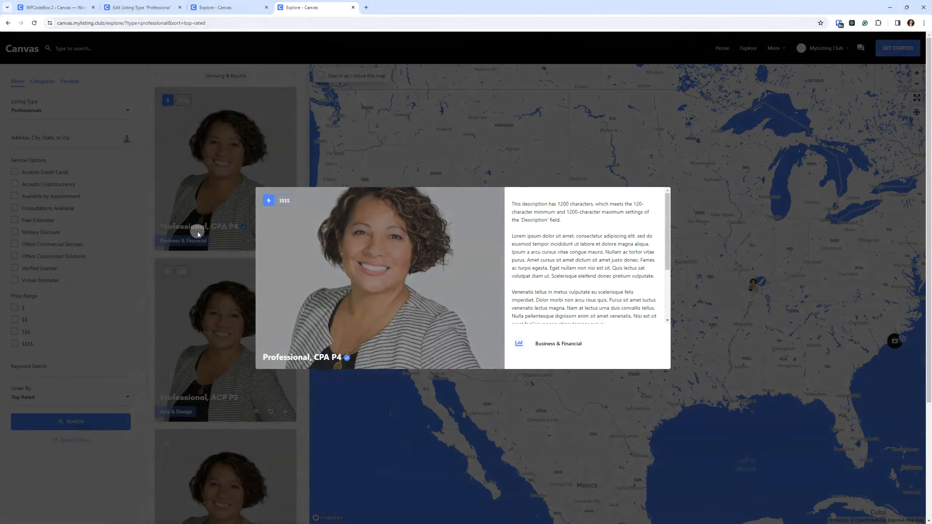
click(197, 231)
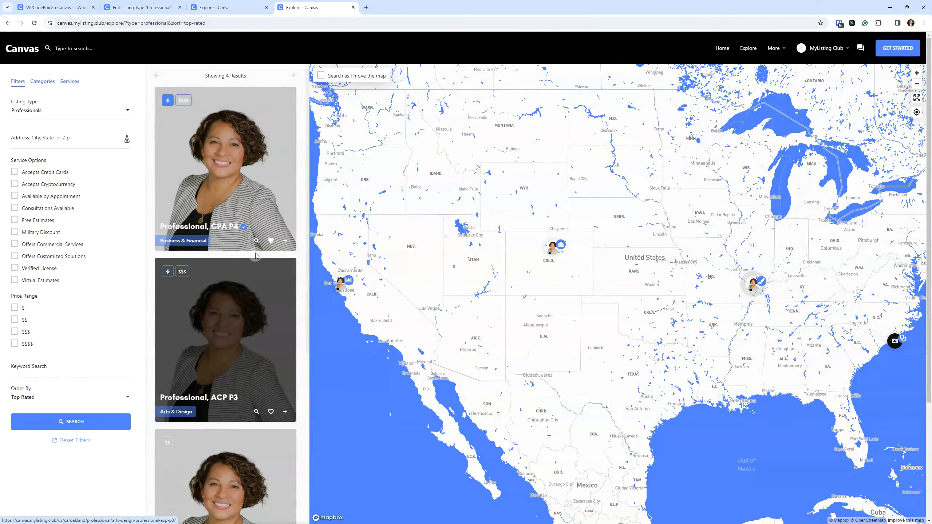
right_click(105, 474)
click(125, 469)
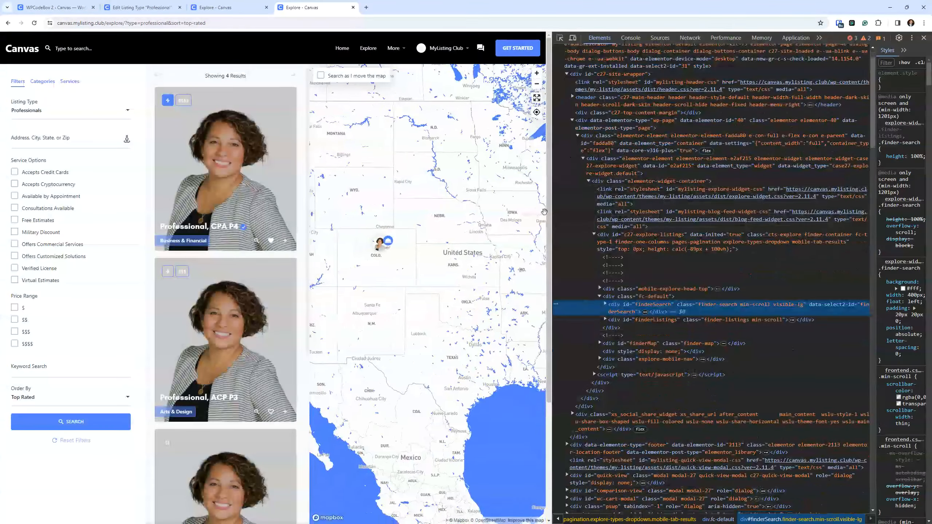
click(921, 39)
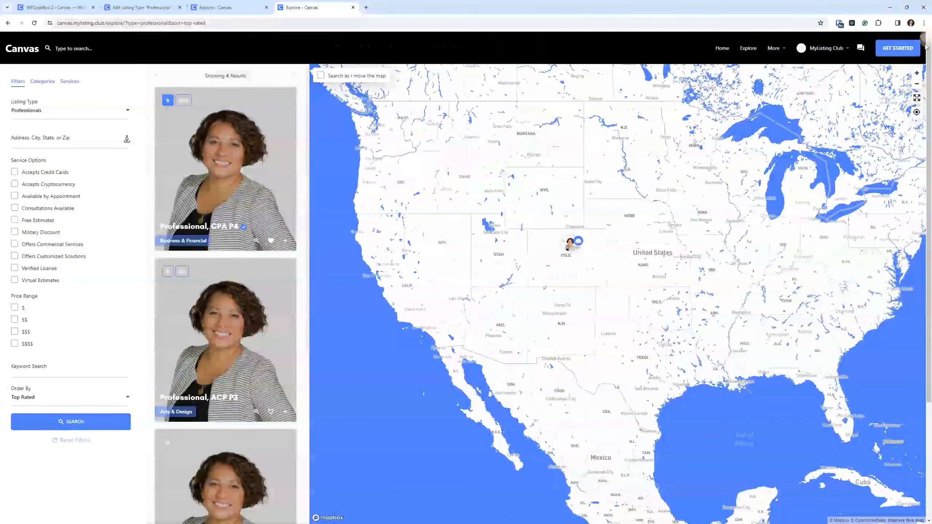
Show the Professionals Explore page in the developer tools' mobile preview, widen the preview area, and examine the preview cards
right_click(30, 487)
click(66, 479)
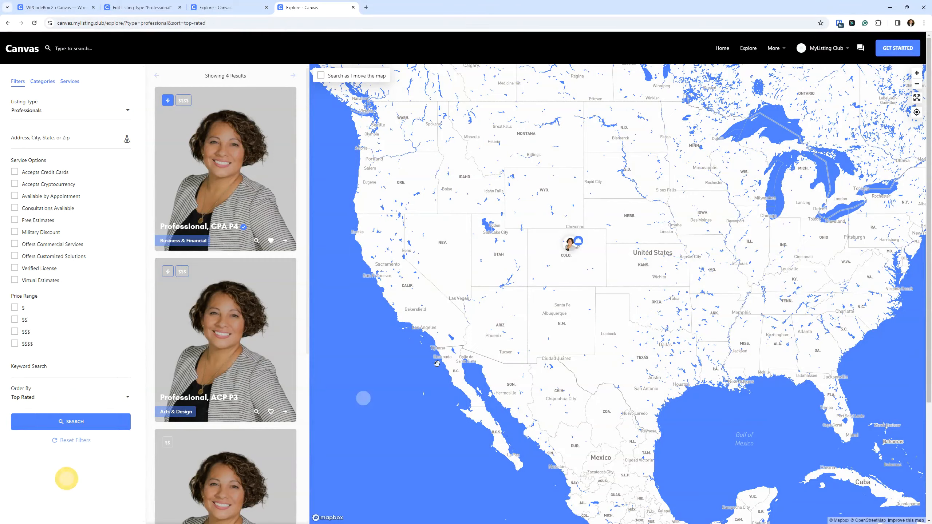
click(566, 35)
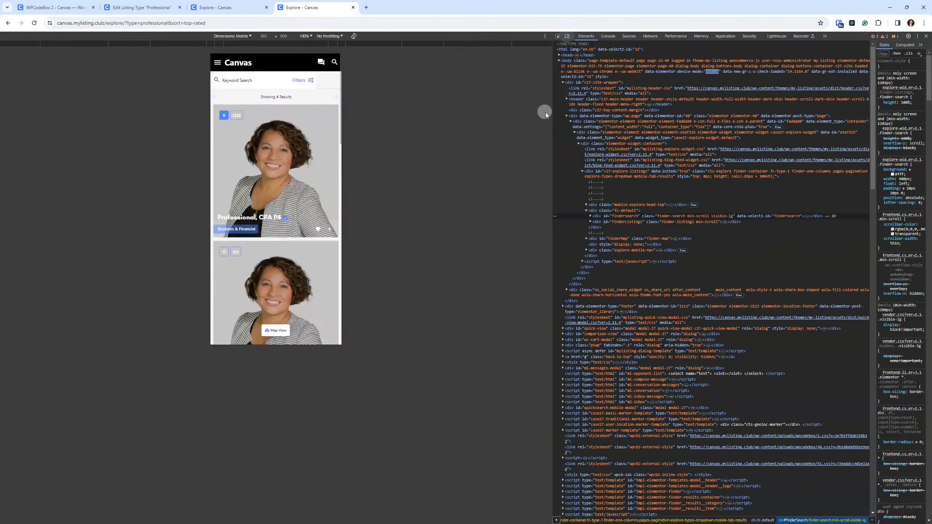
drag(551, 163, 775, 145)
scroll(436, 166, down, 2)
scroll(437, 166, down, 5)
scroll(385, 164, down, 3)
scroll(386, 164, up, 11)
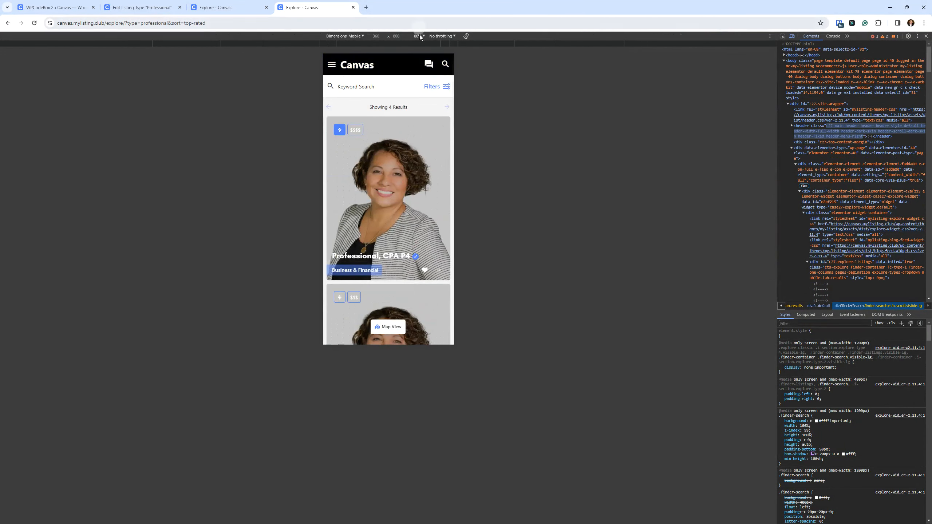
Switch the device preview to iPad Pro, examine the professional preview cards, and close the developer tools
click(357, 35)
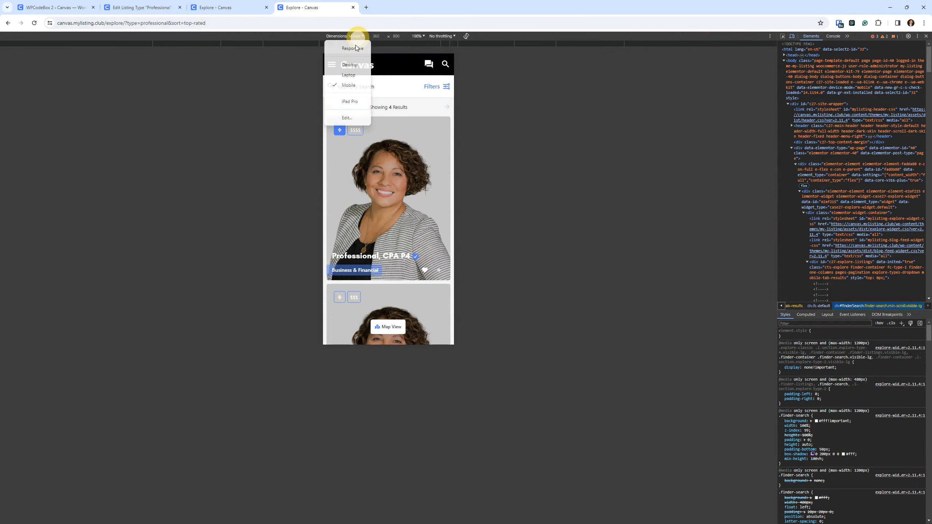
click(350, 102)
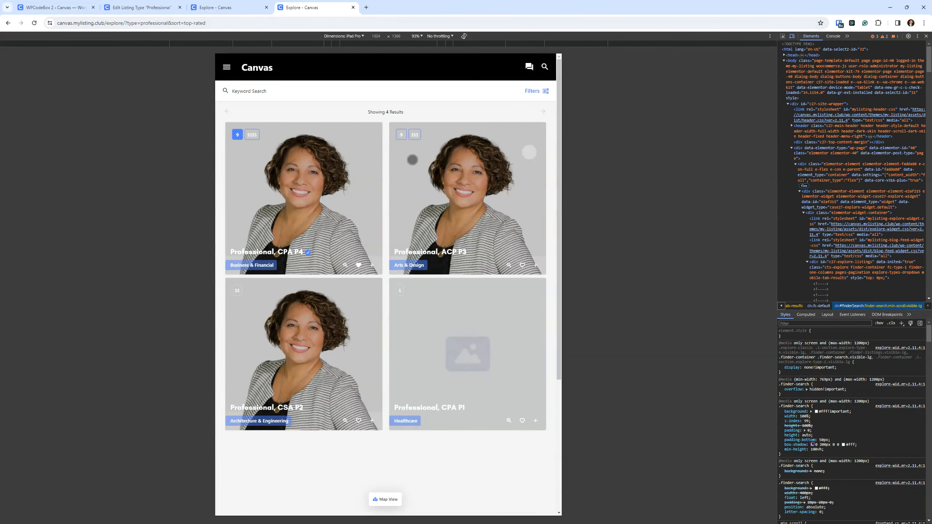
key(F12)
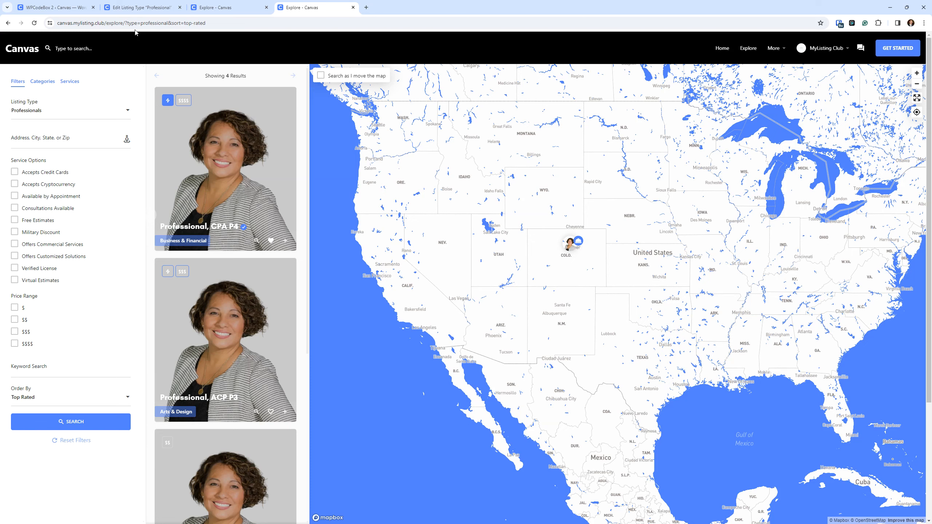
Close the extra Explore tab, and bring up the Media fields of the Professional listing type
click(226, 8)
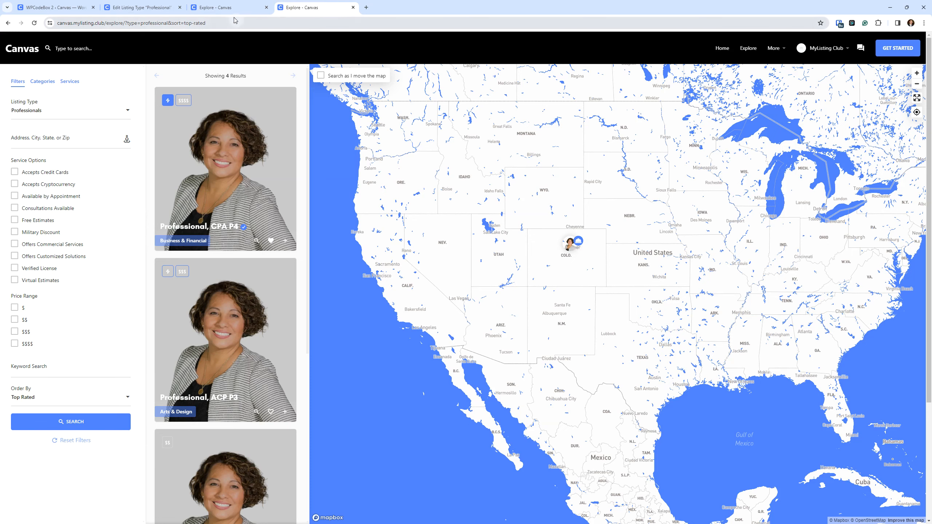
click(266, 8)
click(150, 5)
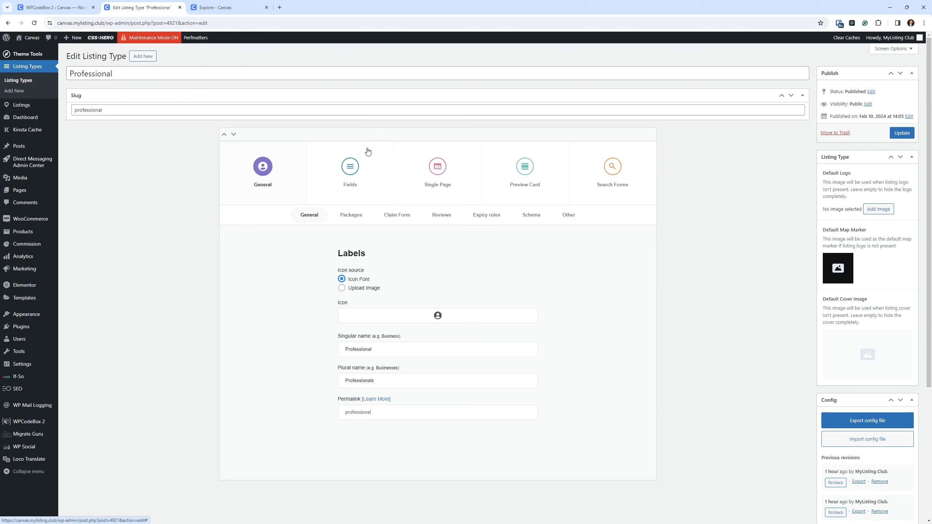
click(364, 174)
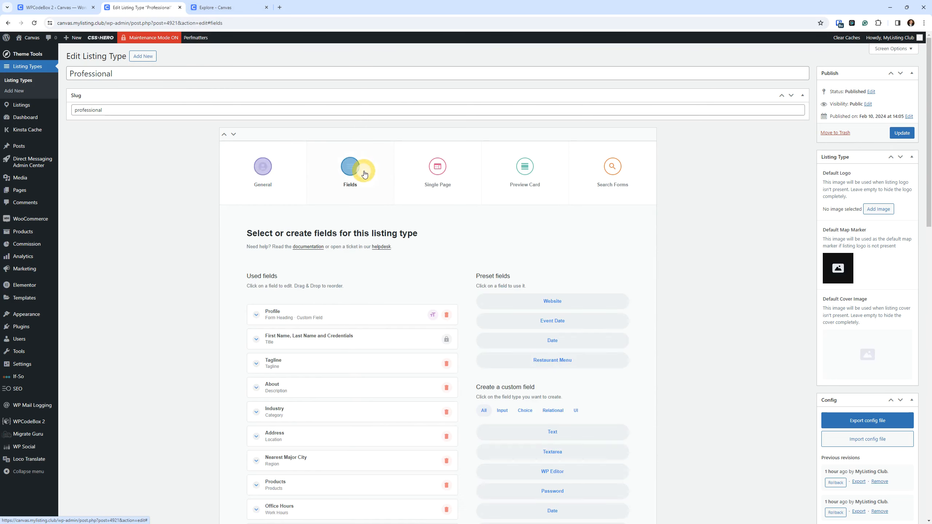
scroll(227, 201, down, 5)
scroll(227, 201, down, 11)
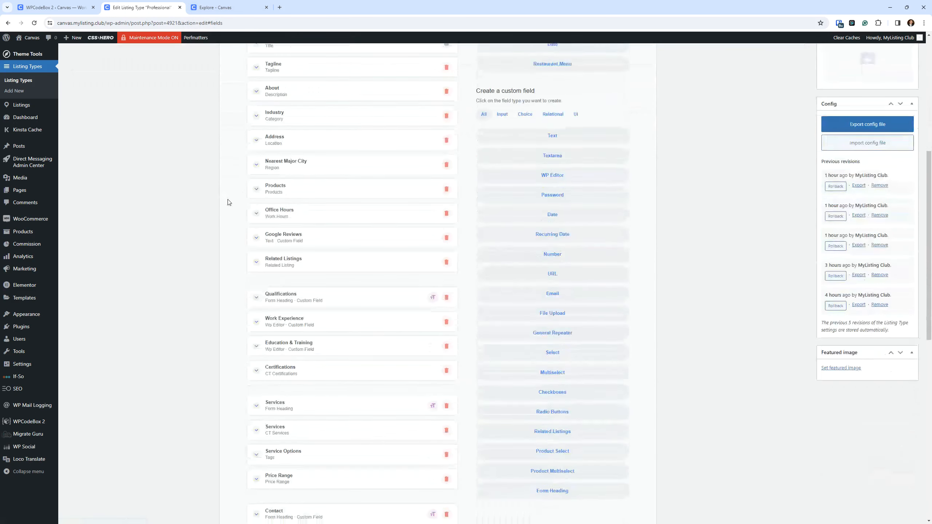
scroll(236, 312, down, 5)
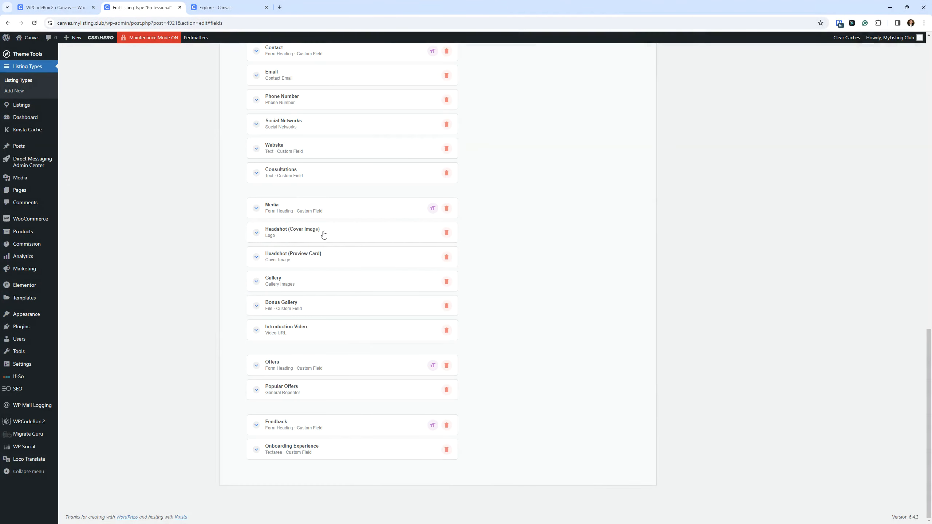
Open the Professional, CPA P4 listing in a new tab, examine its cover section, and return to the listing type's fields
click(216, 7)
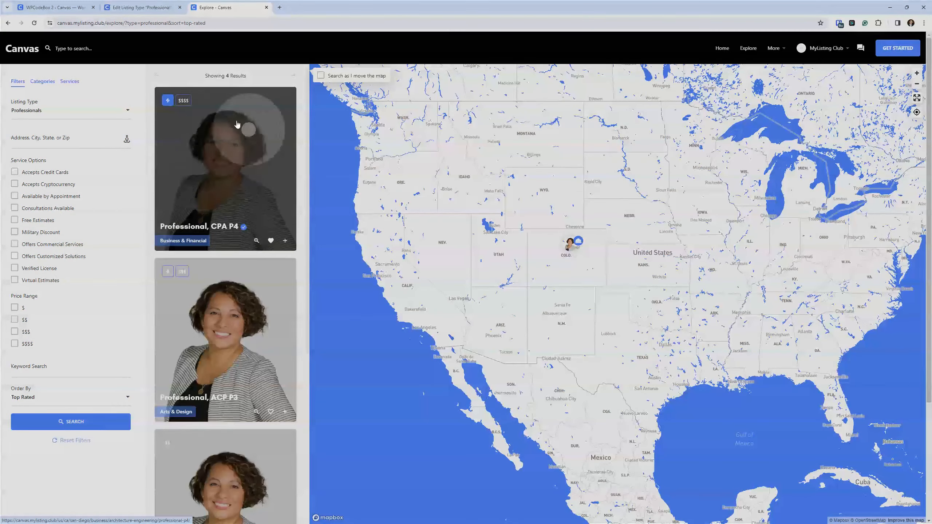
click(236, 125)
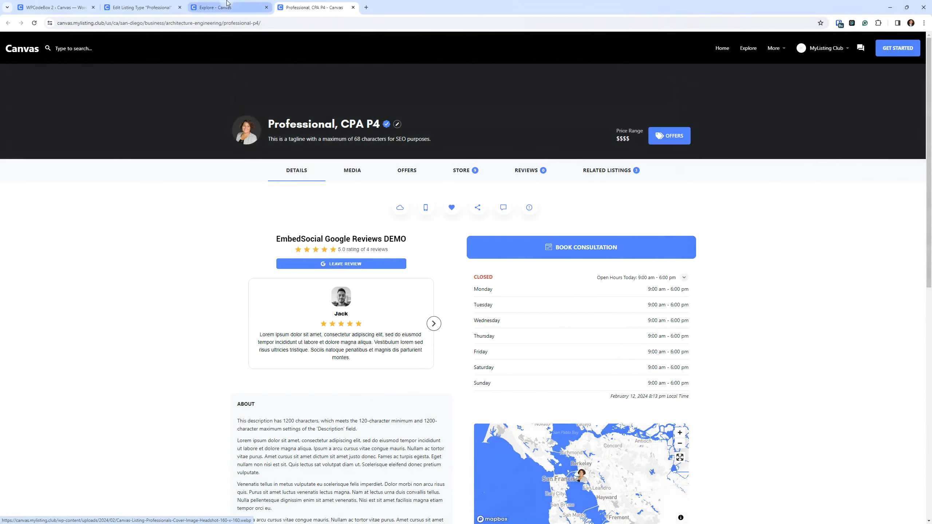
click(215, 8)
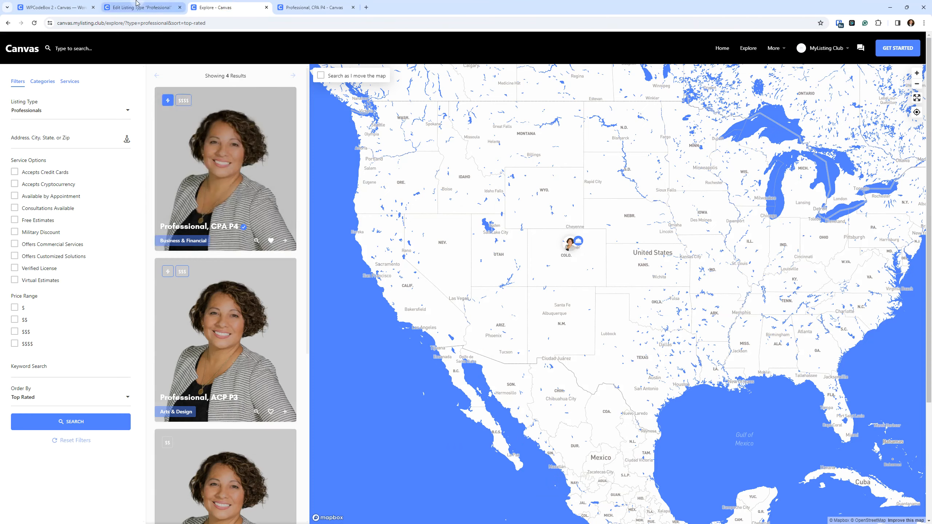
click(140, 7)
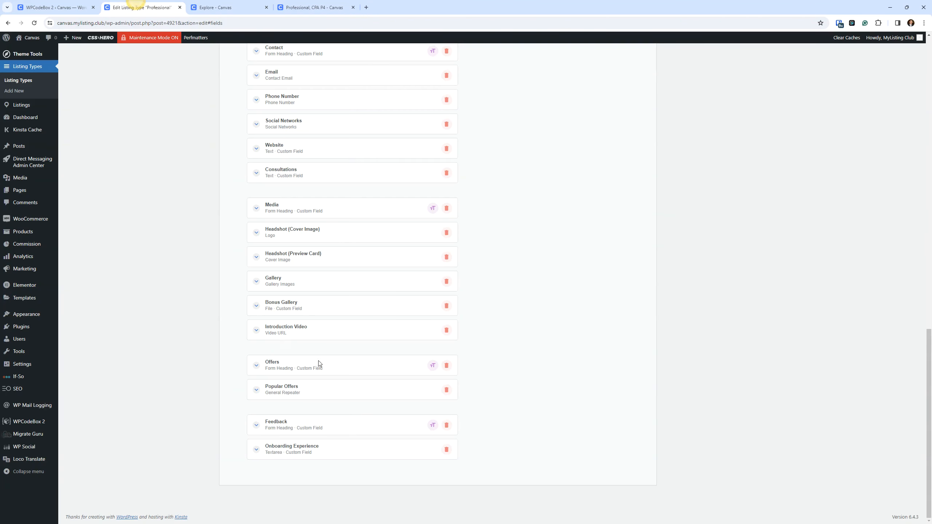
Examine the settings of the Headshot (Cover Image) field, and collapse it
click(300, 232)
click(300, 234)
click(300, 233)
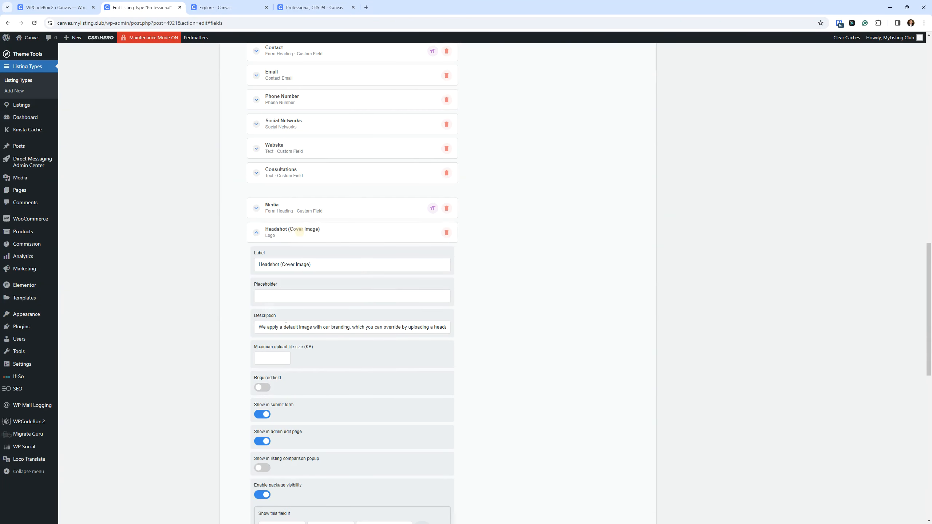
click(327, 229)
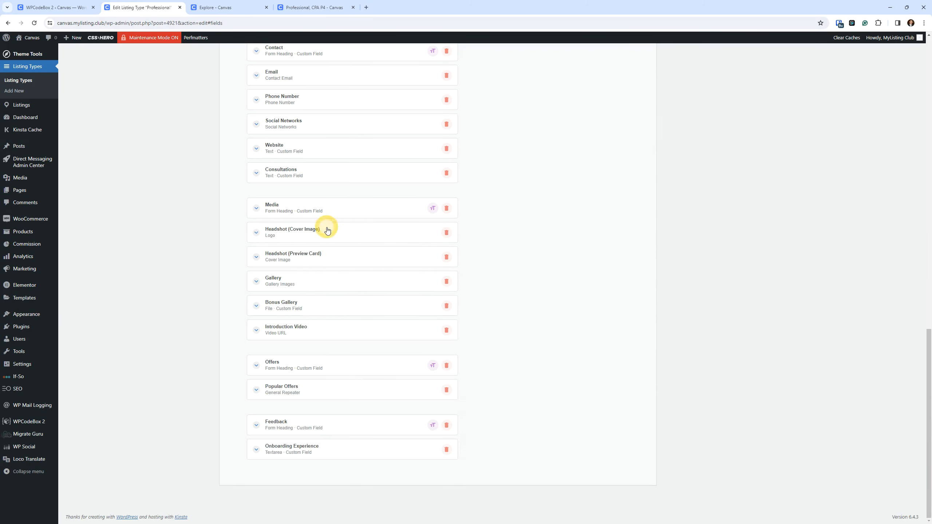
Compare the headshot on the Professional, CPA P4 page with the Headshot (Cover Image) and Headshot (Preview Card) fields
click(307, 8)
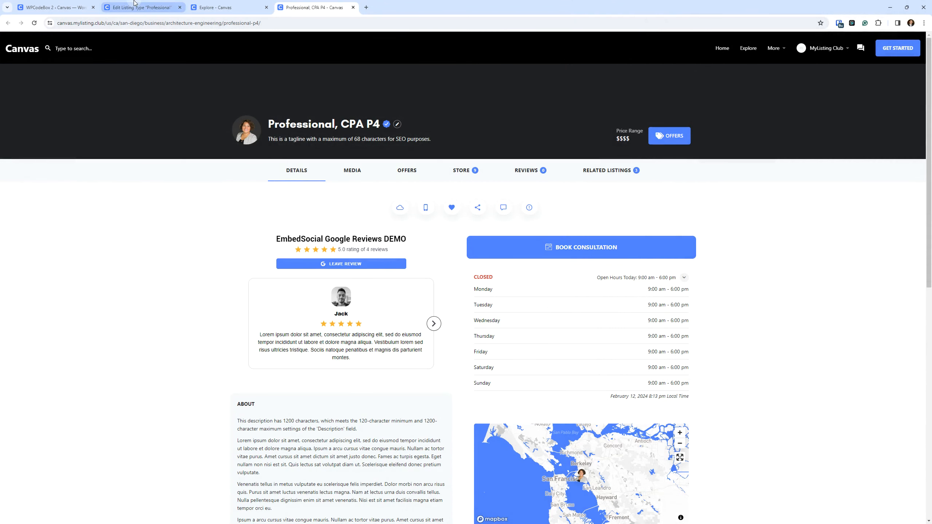
click(164, 4)
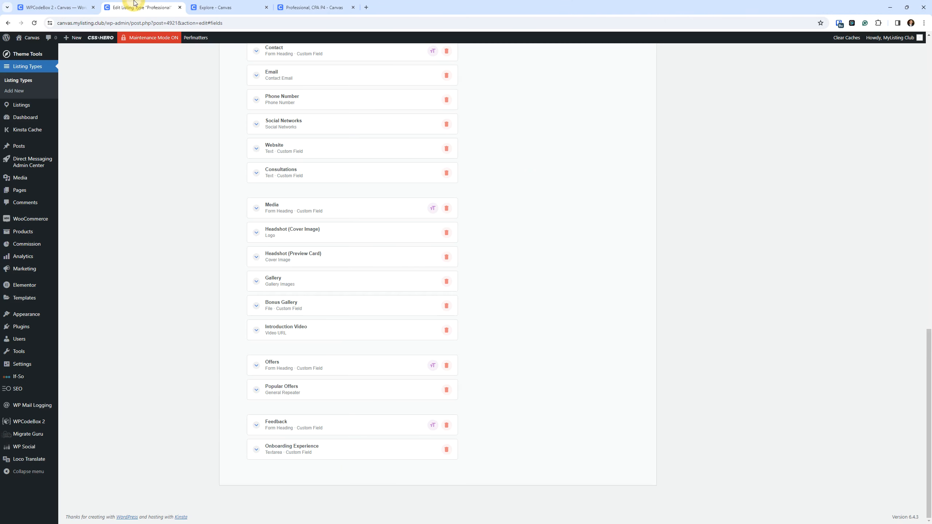
click(306, 229)
click(310, 231)
click(312, 233)
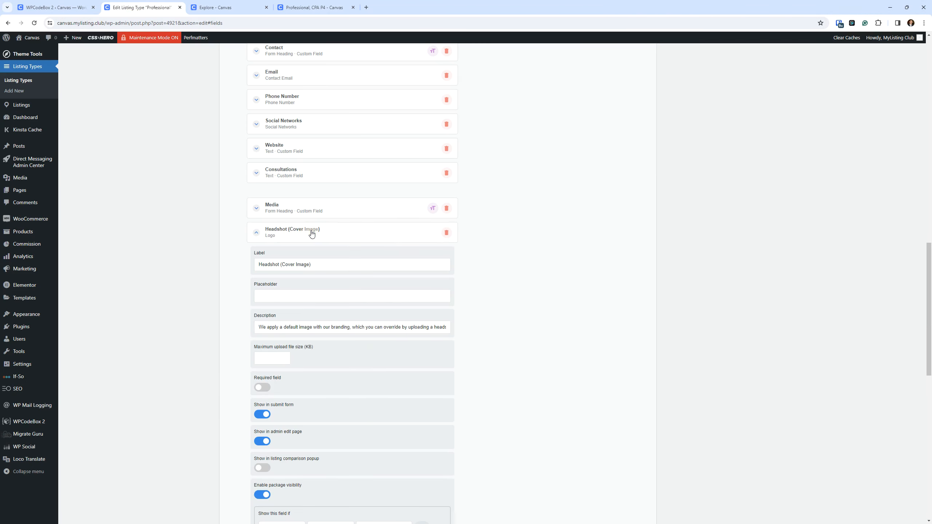
click(311, 233)
click(312, 233)
click(312, 234)
click(312, 233)
click(312, 233)
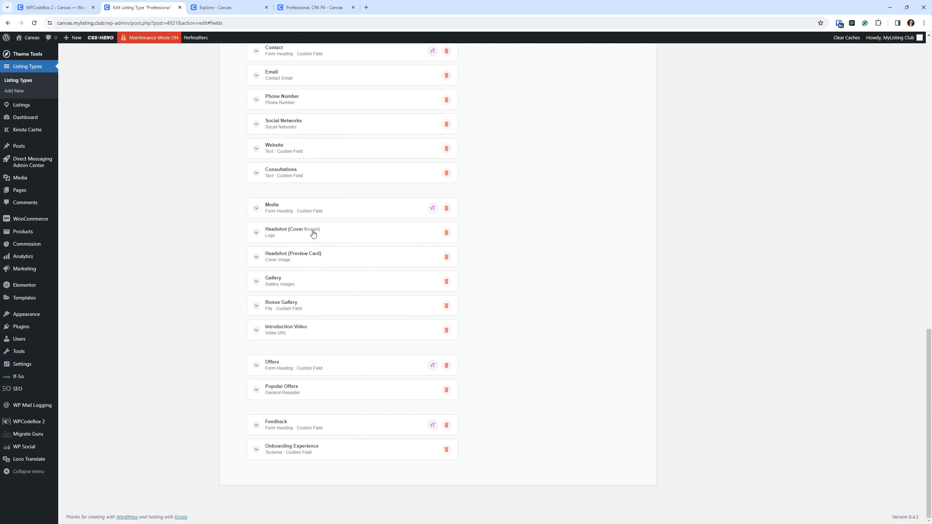
click(347, 236)
click(346, 235)
click(296, 258)
click(297, 255)
Compare the headshot on the Explore preview card with the one on the Professional, CPA P4 listing page
click(220, 8)
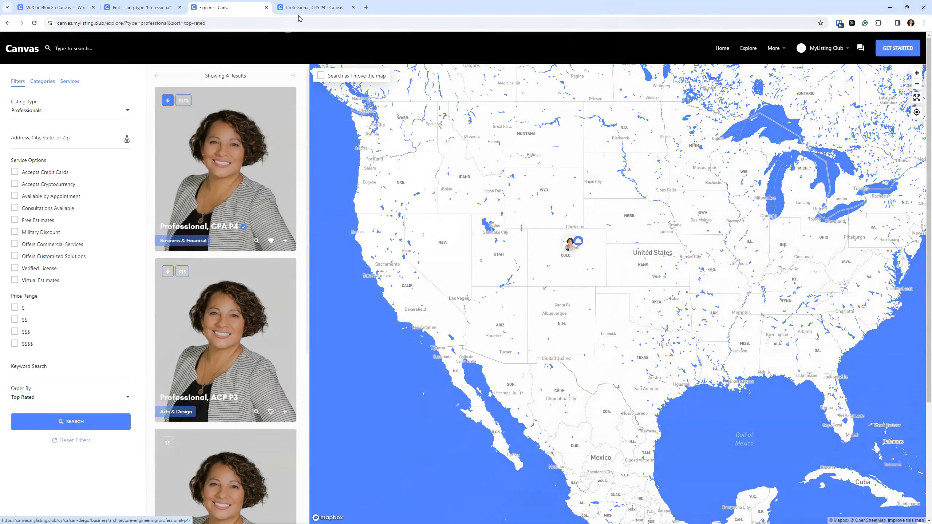
click(308, 5)
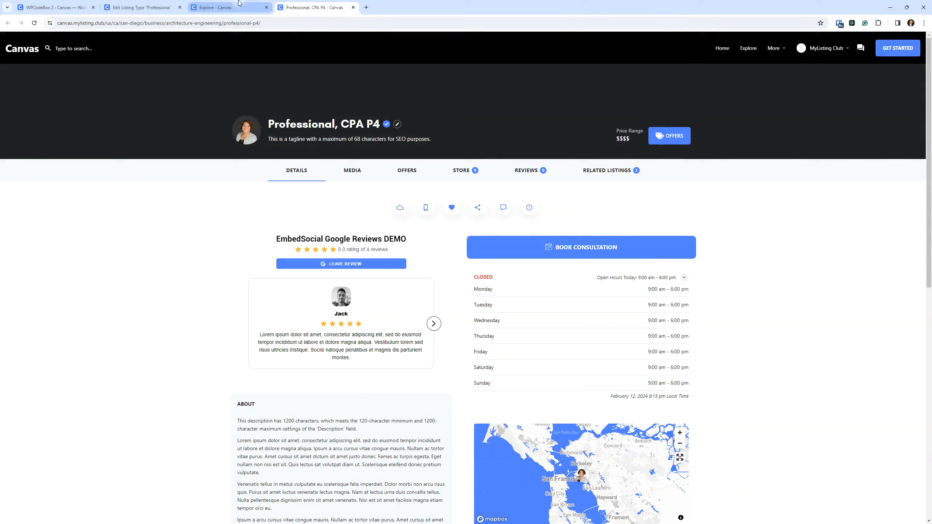
click(245, 9)
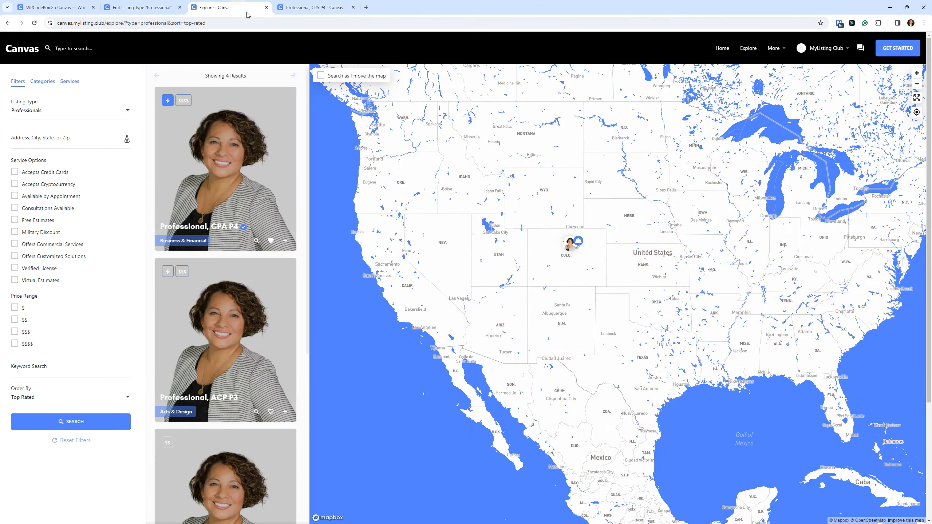
click(282, 8)
click(220, 8)
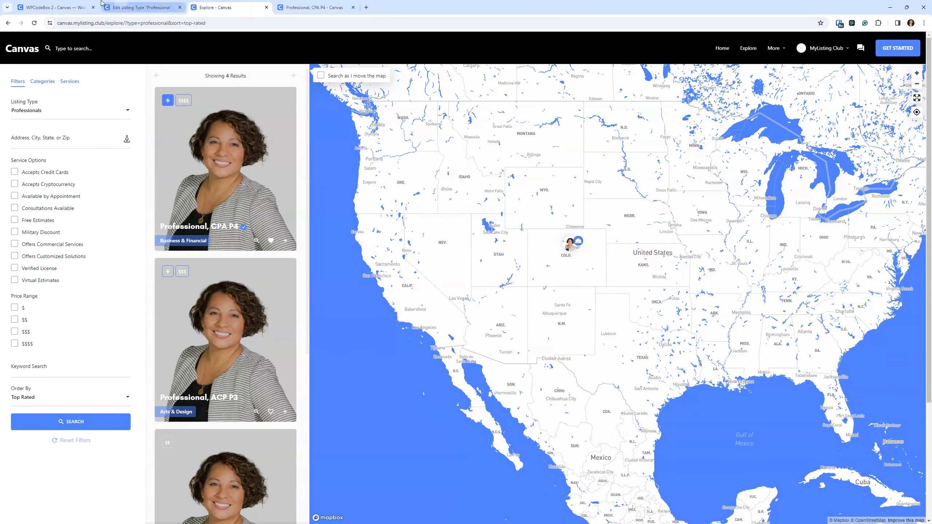
Open the WordPress Media Library in a new tab, make it the first tab, and check the two Professionals headshot images
click(55, 7)
right_click(16, 149)
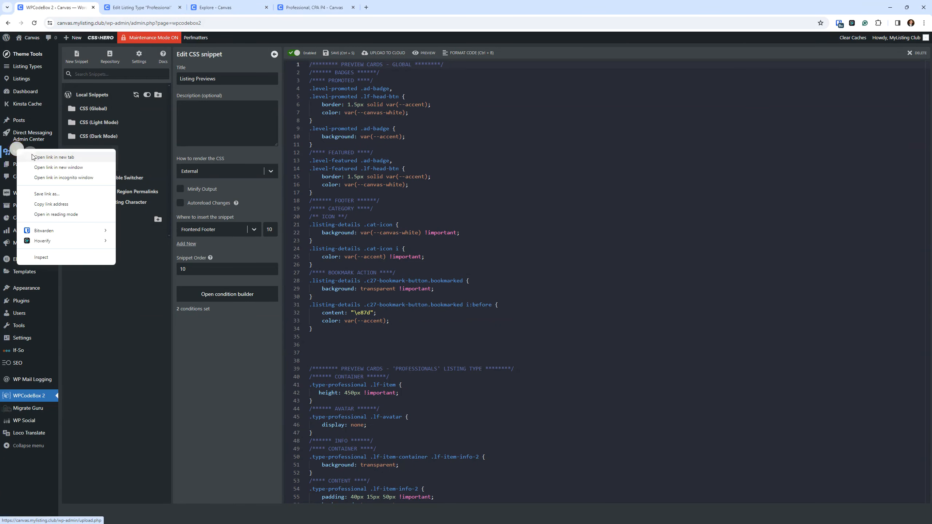
click(53, 157)
drag(143, 7, 53, 6)
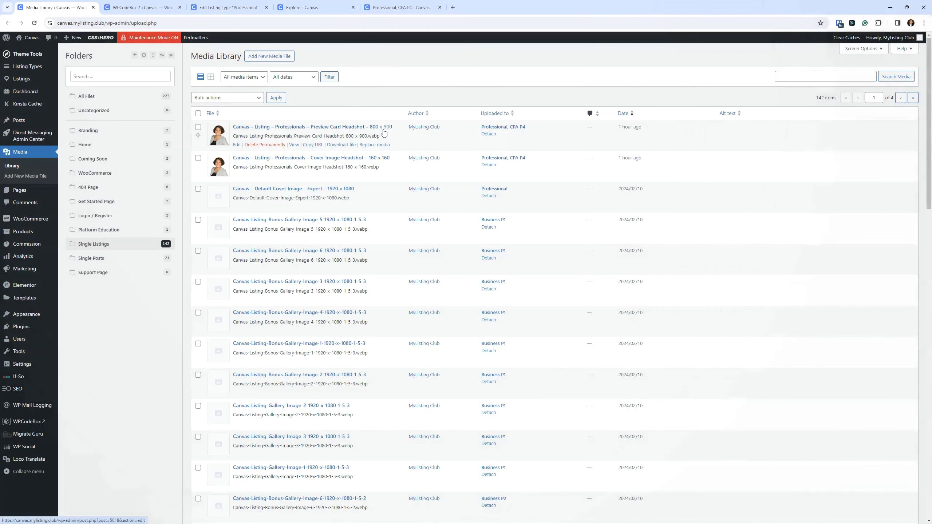
Check the Professional listing type's single-page cover style against the cover of the Professional, CPA P4 listing
click(158, 4)
click(221, 7)
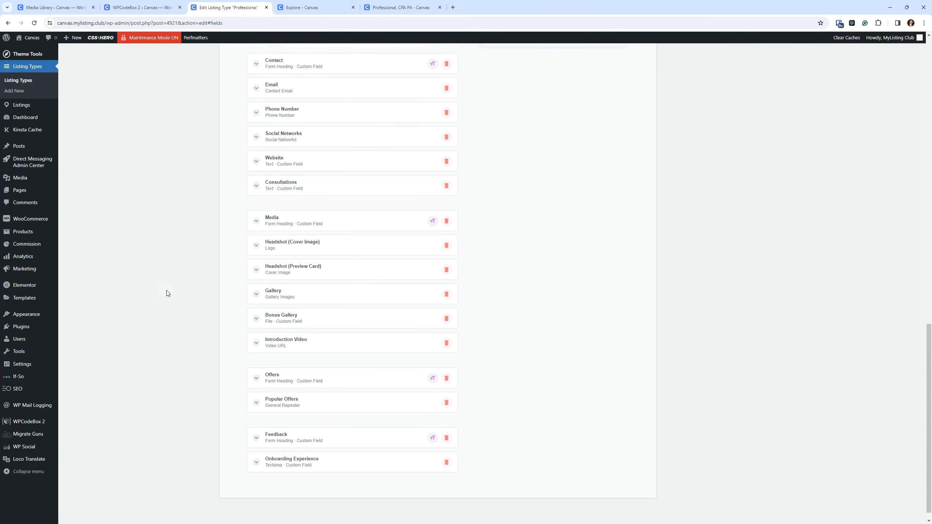
scroll(167, 295, up, 15)
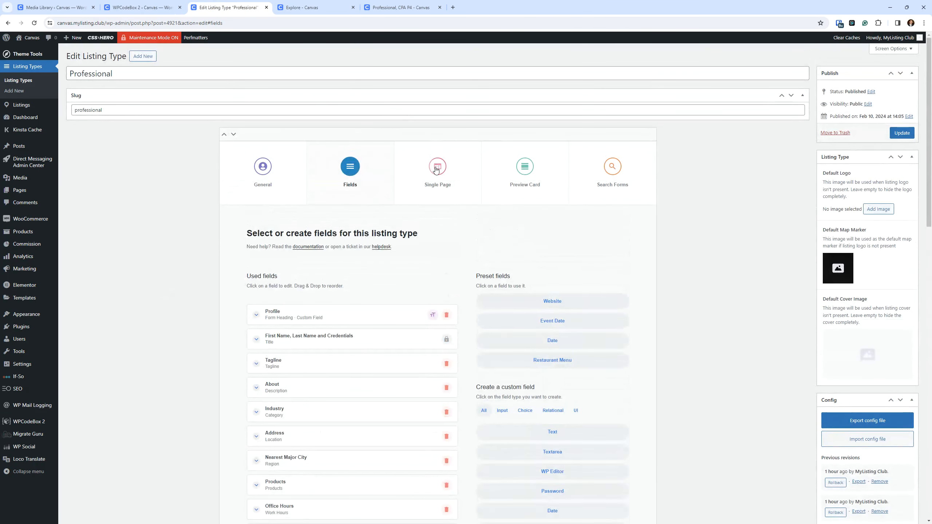
click(435, 170)
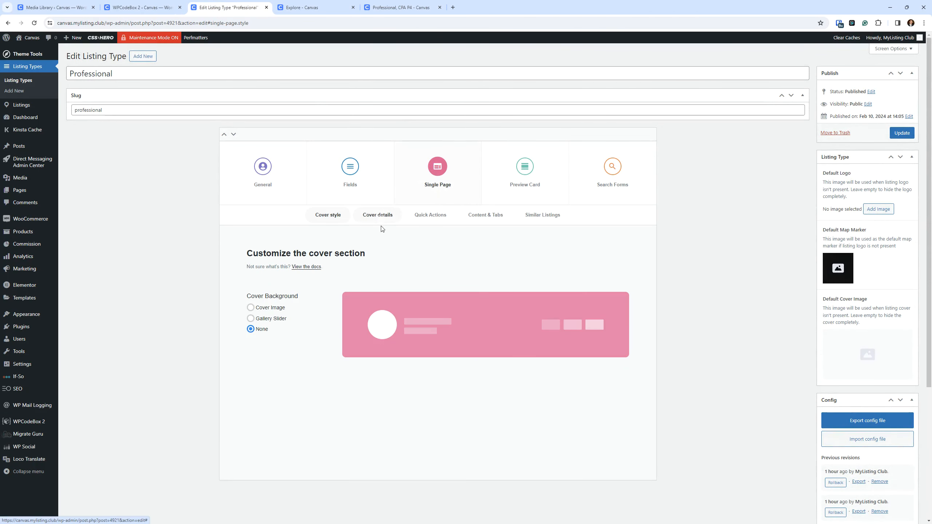
key(ctrl)
key(ctrl)
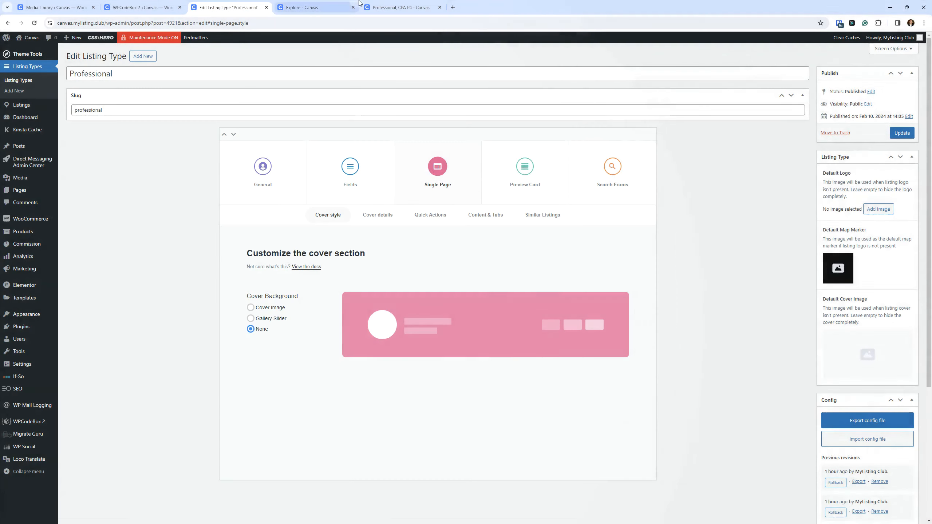
click(401, 7)
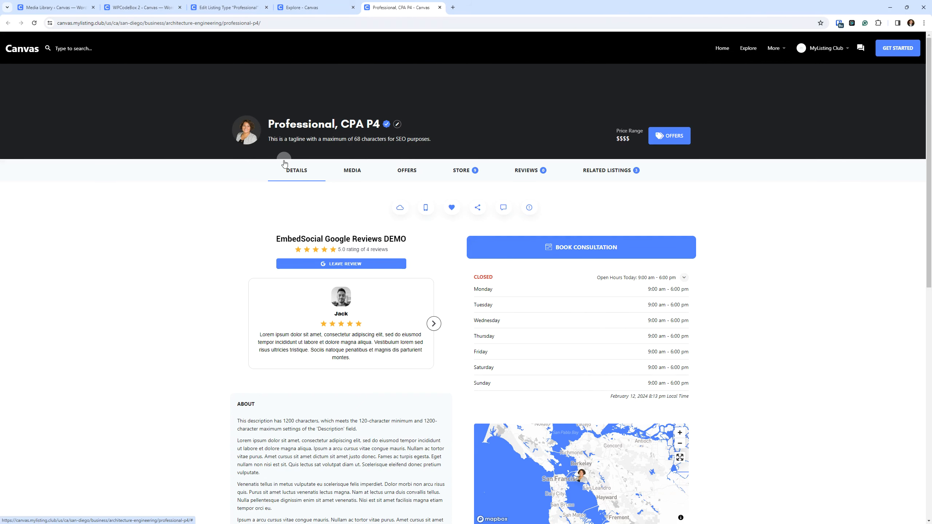
Return to the Professional listing type, and open the cover details of its single page
click(143, 8)
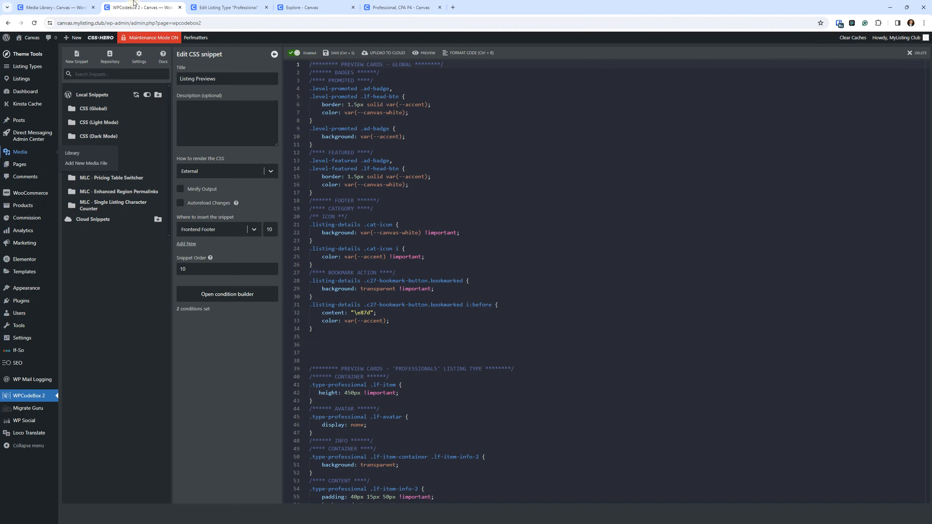
click(301, 8)
click(211, 5)
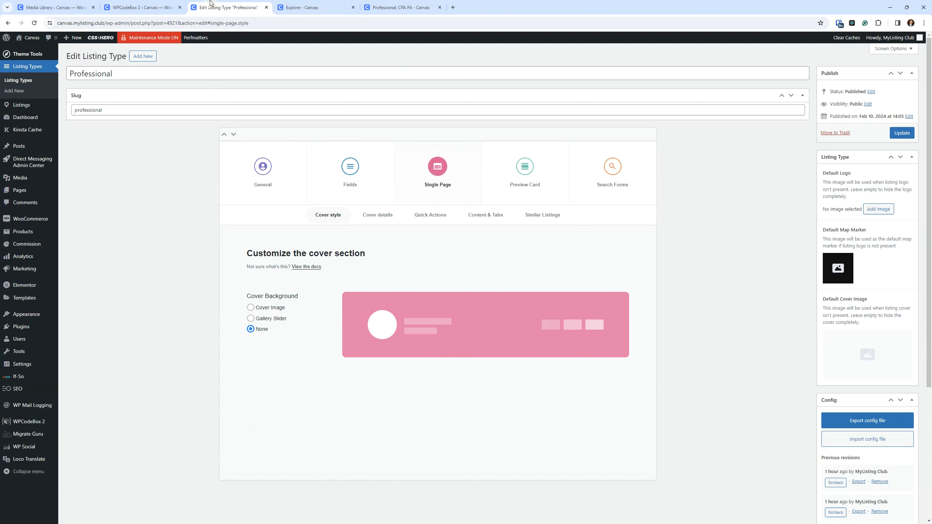
click(371, 216)
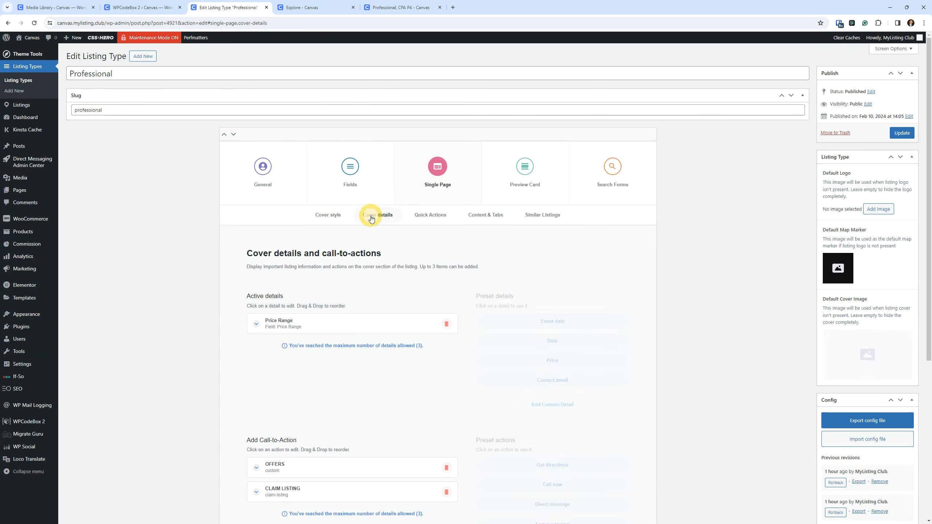
Review the Professional listing type's preview card settings, from design and head buttons to the Terms footer section's taxonomy and buttons
click(485, 215)
click(524, 169)
scroll(240, 257, down, 2)
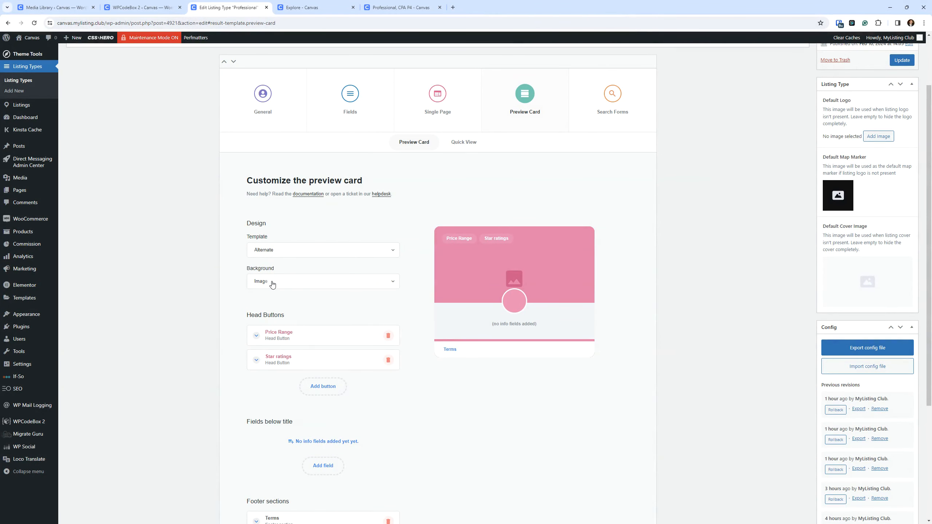
scroll(273, 283, down, 5)
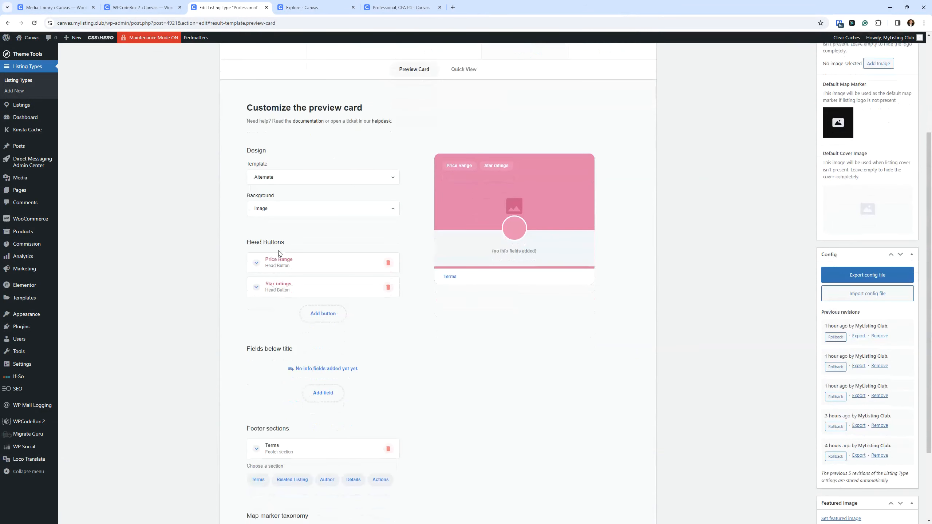
click(301, 358)
scroll(302, 330, down, 1)
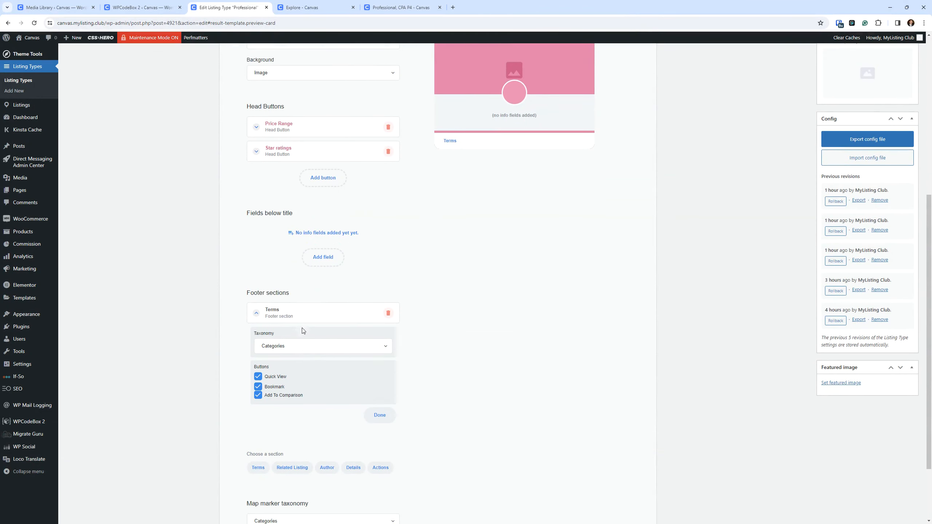
click(310, 316)
scroll(312, 253, up, 6)
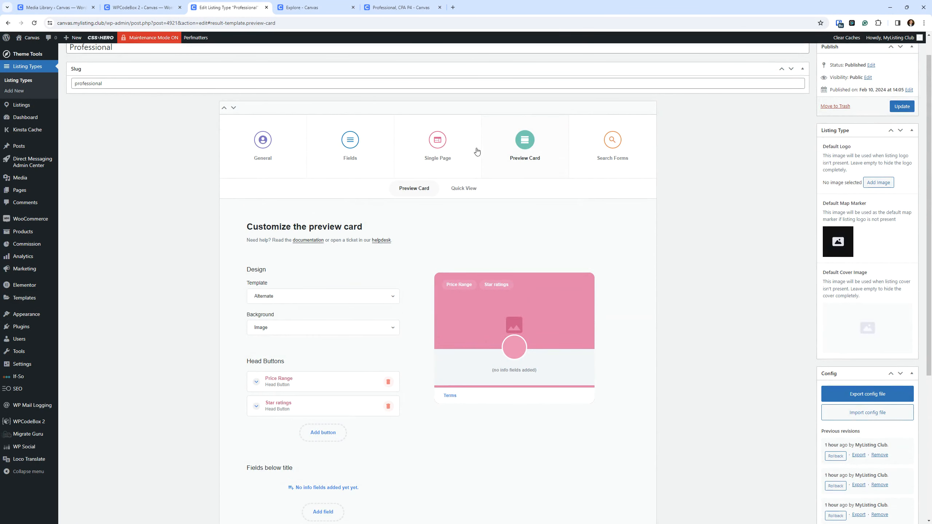
Review the quick view settings of the Professional preview card, and check which templates are available
click(467, 187)
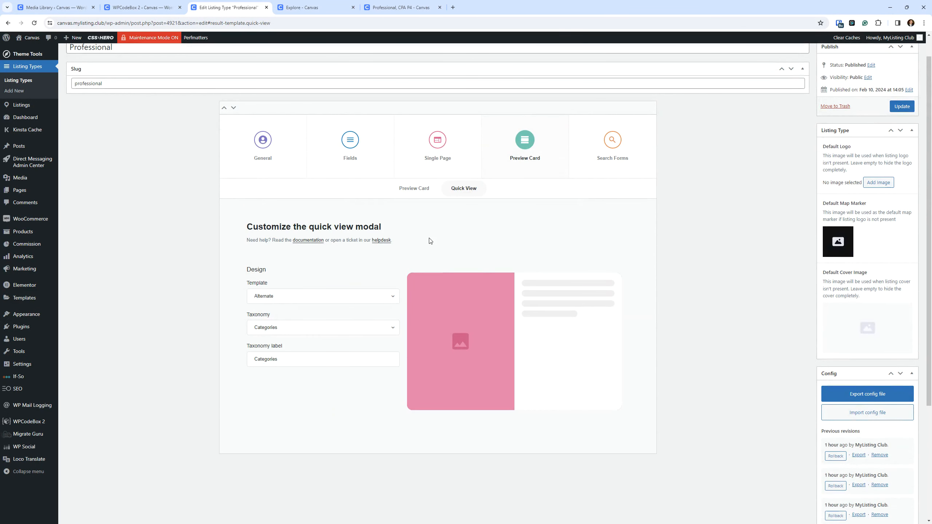
click(353, 297)
click(353, 297)
Open the quick view of Professional, CPA P4 on the Explore page, close it, and return to the listing type's quick view settings
click(316, 7)
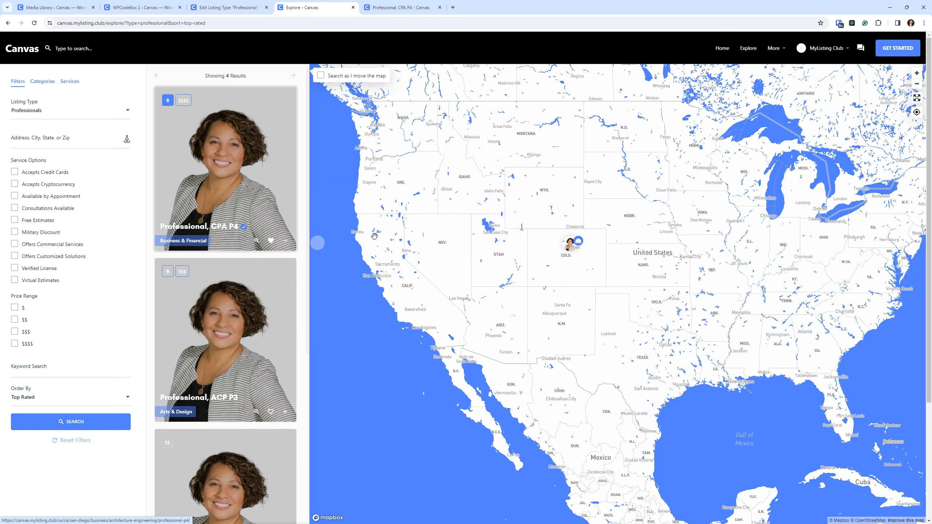
click(256, 240)
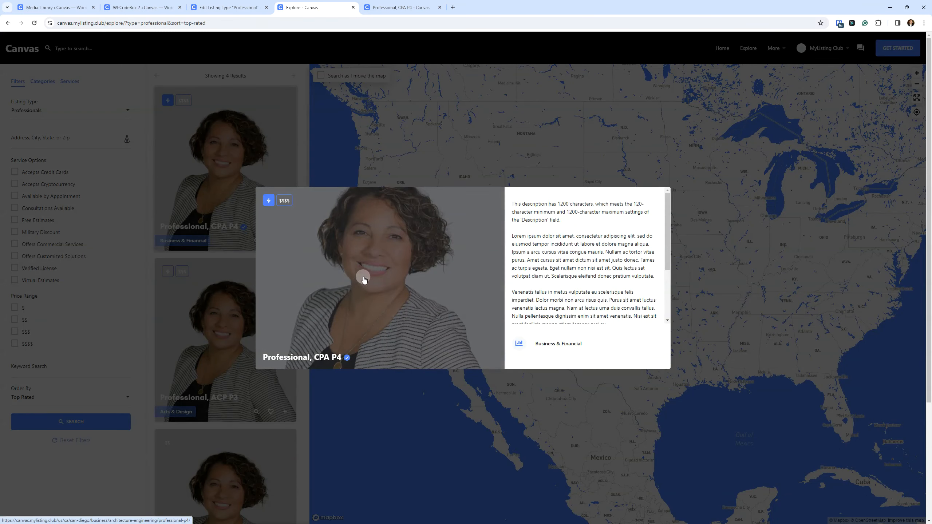
key(ctrl)
key(ctrl)
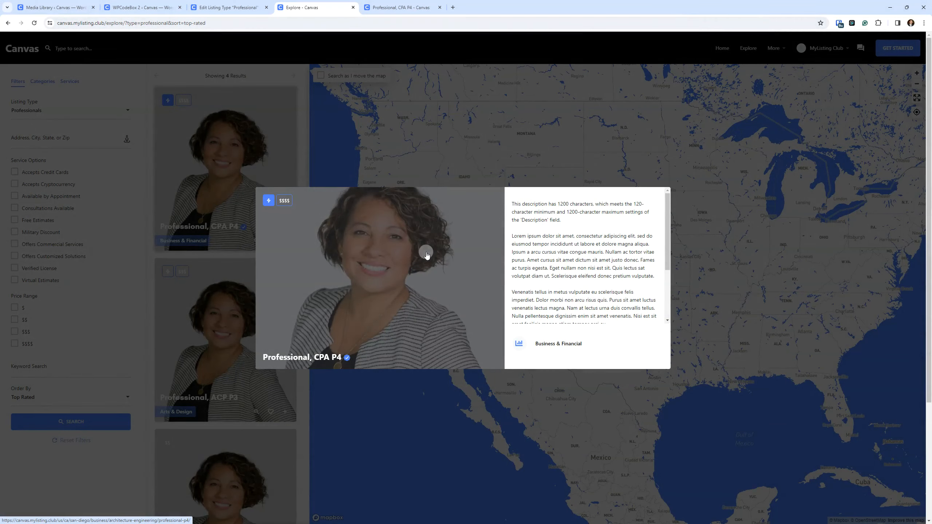
click(85, 489)
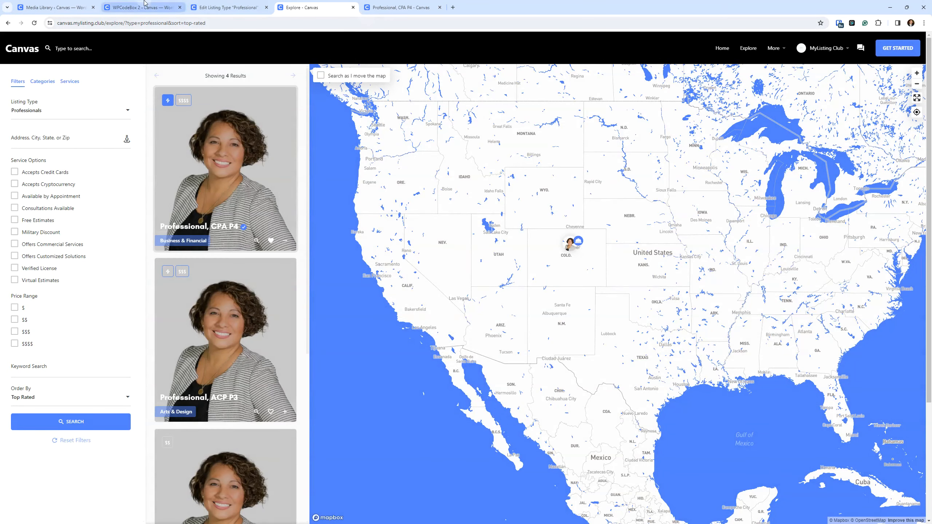
click(225, 6)
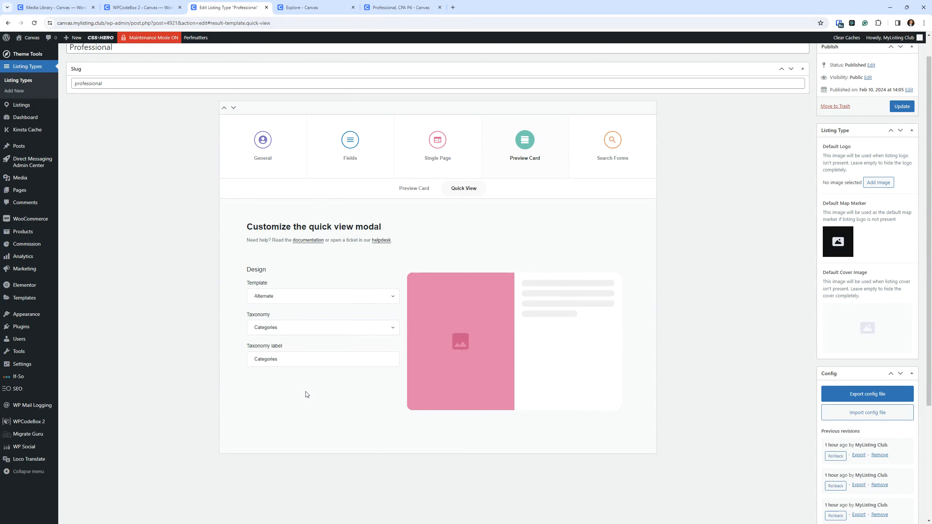
scroll(431, 214, up, 1)
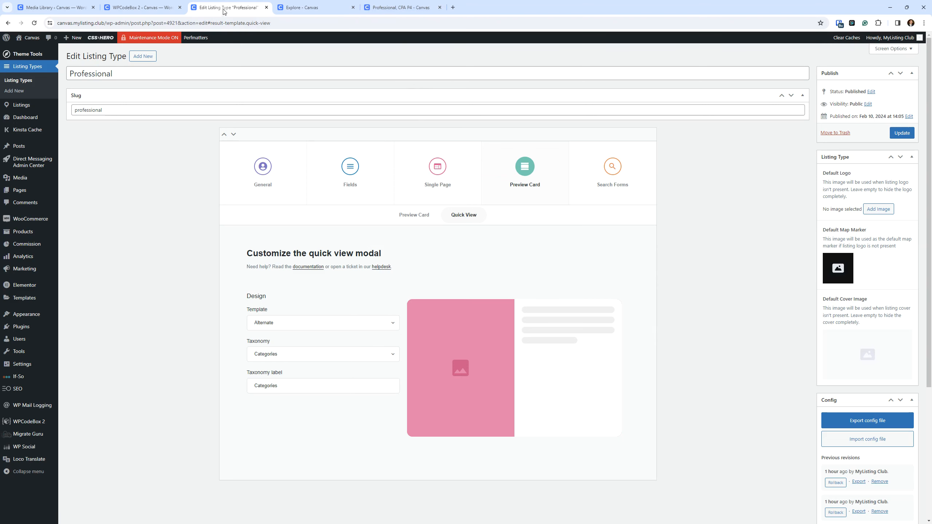
Switch to WPCodeBox 2 and look through the snippets in the CSS (Global) and CSS (Light Mode) folders
click(160, 8)
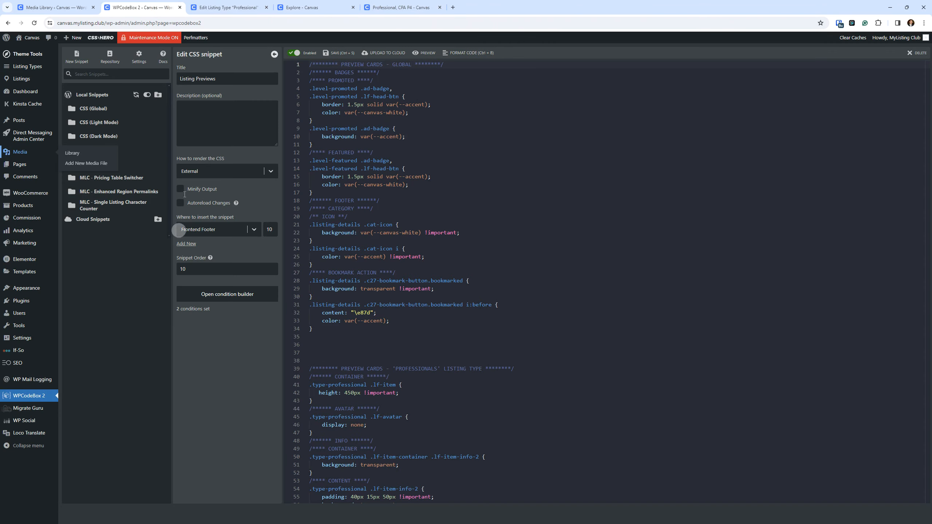
click(107, 112)
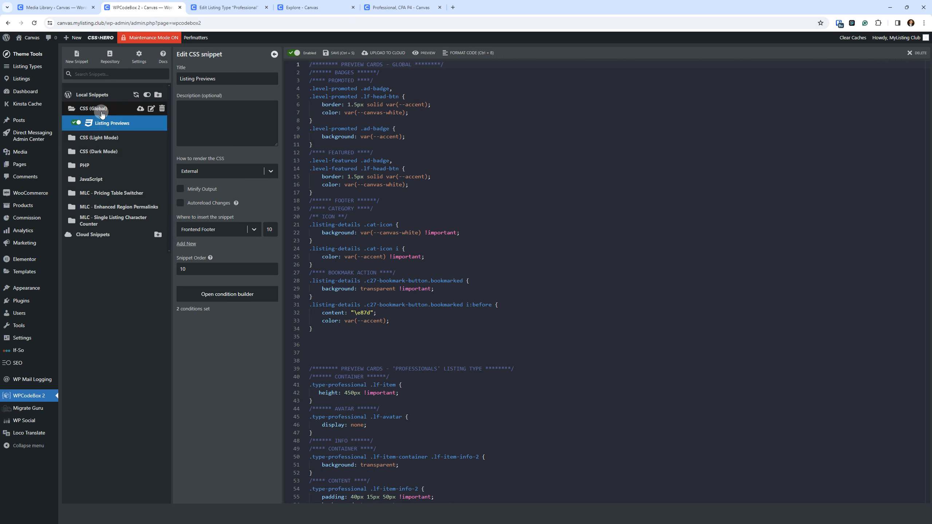
click(106, 123)
click(107, 138)
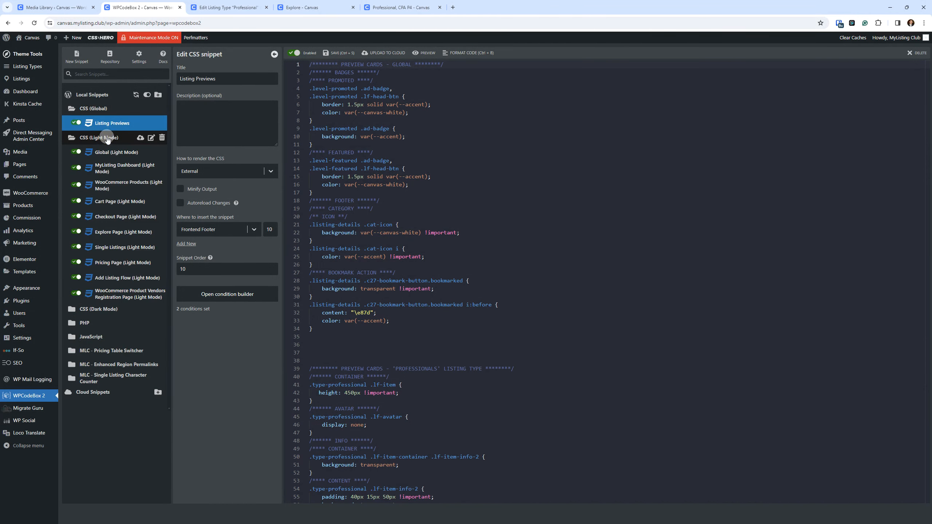
click(101, 109)
click(102, 108)
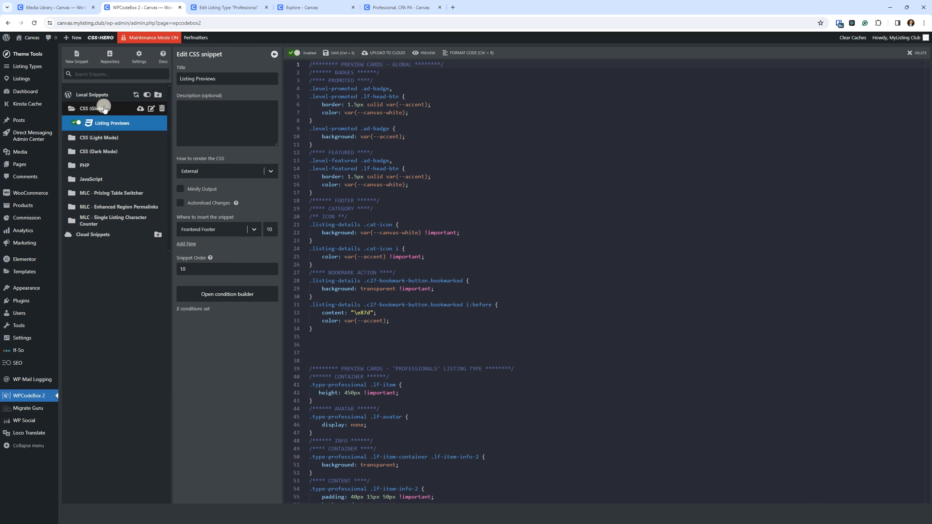
click(103, 108)
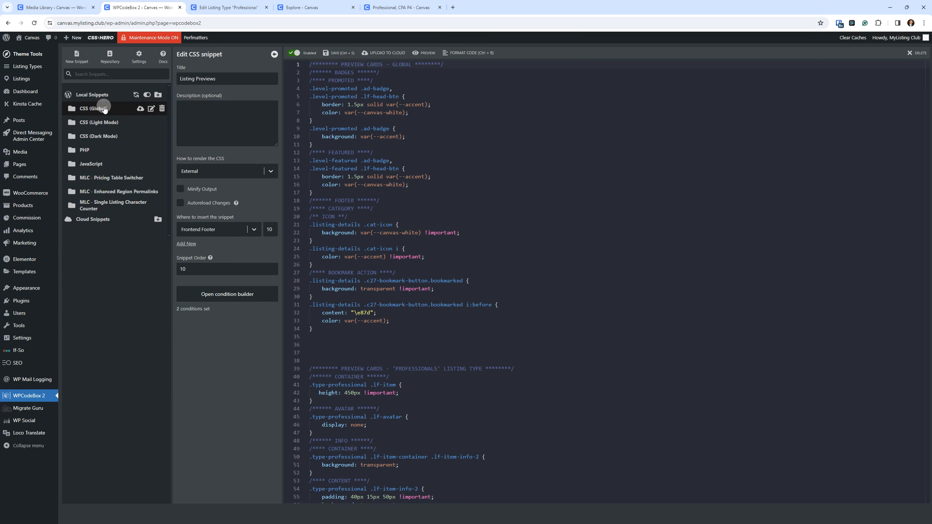
click(104, 109)
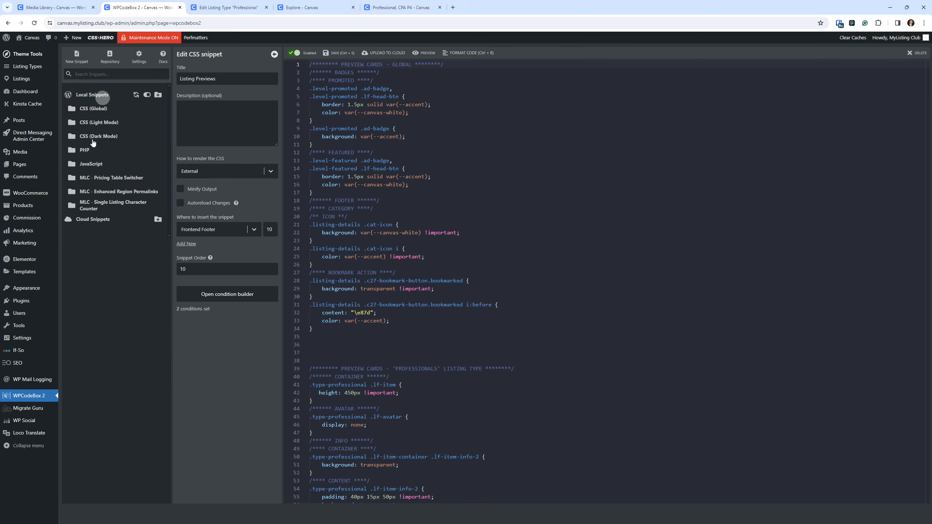
Select the Listing Previews snippet in the CSS (Global) folder and open its condition builder
click(114, 123)
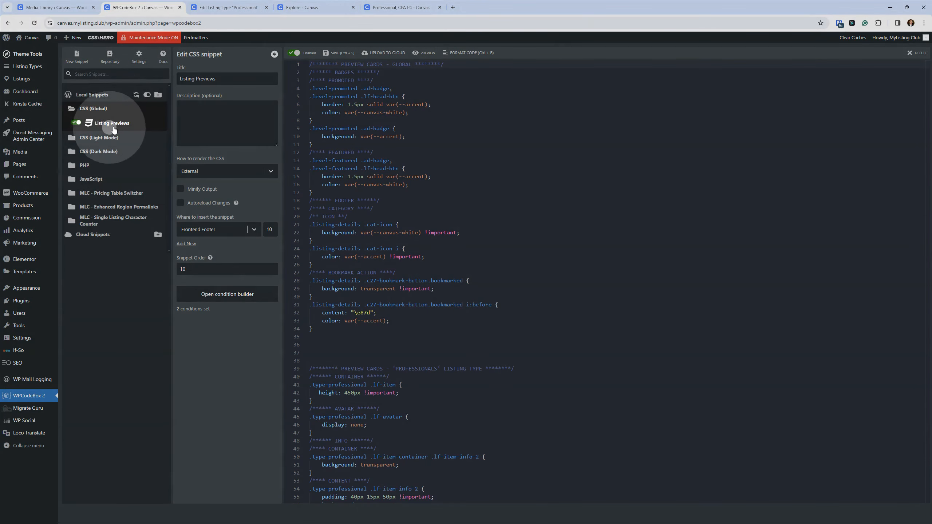
click(110, 125)
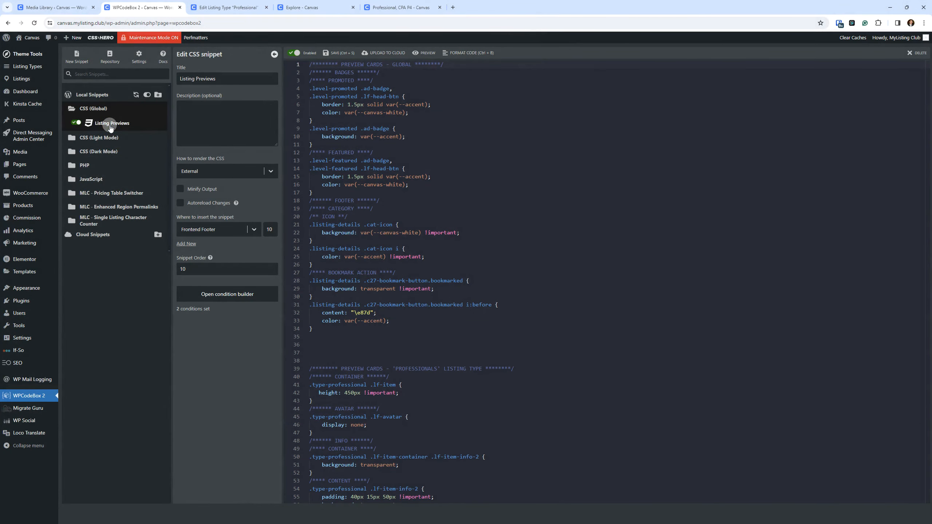
click(109, 126)
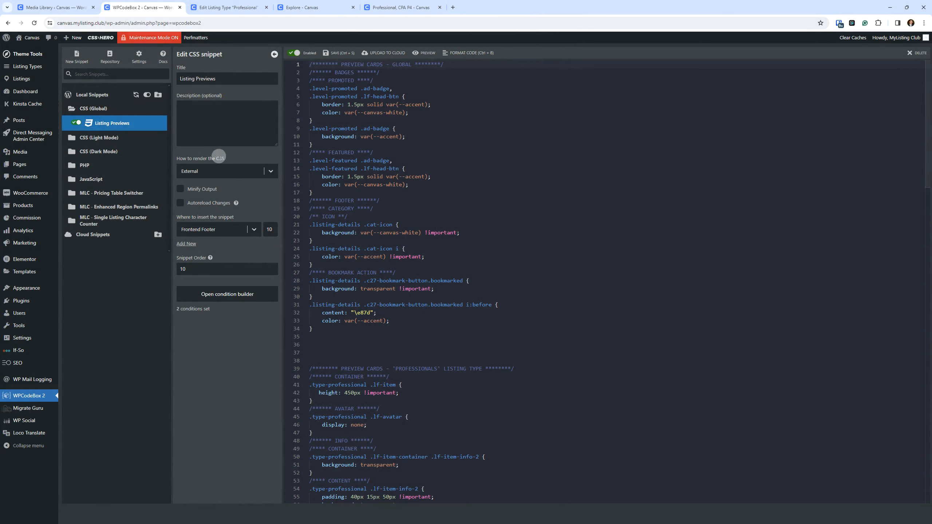
click(240, 295)
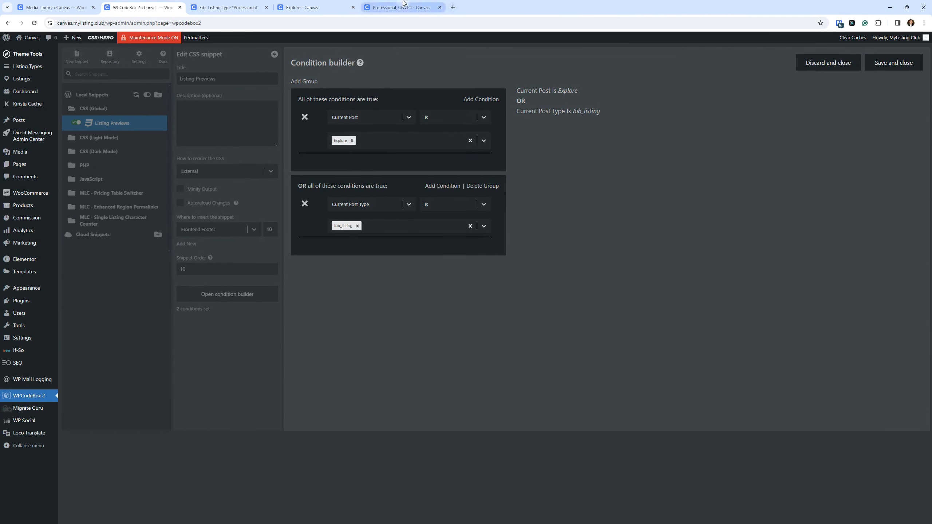
Look over the Professional, CPA P4 listing page and show the preview cards in its related listings
click(382, 8)
scroll(165, 233, down, 4)
scroll(166, 233, up, 4)
scroll(232, 257, down, 15)
scroll(224, 261, up, 15)
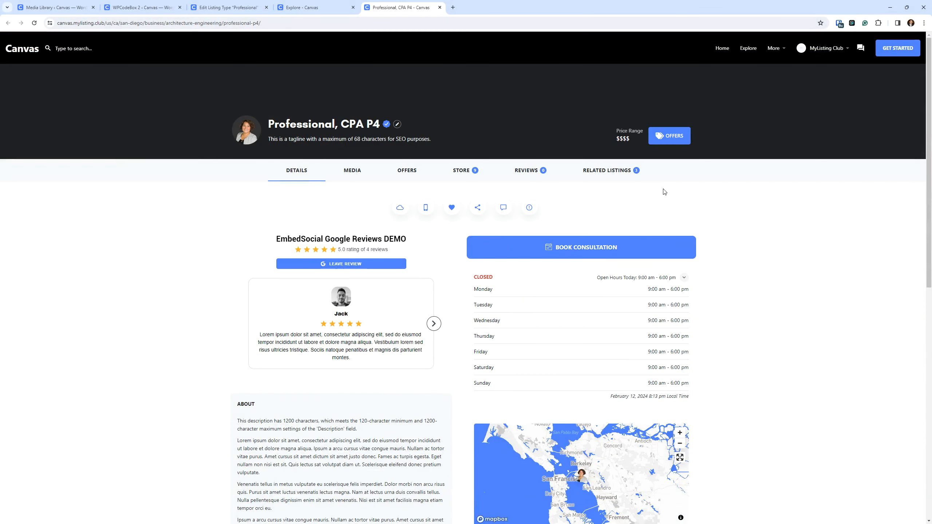
click(580, 170)
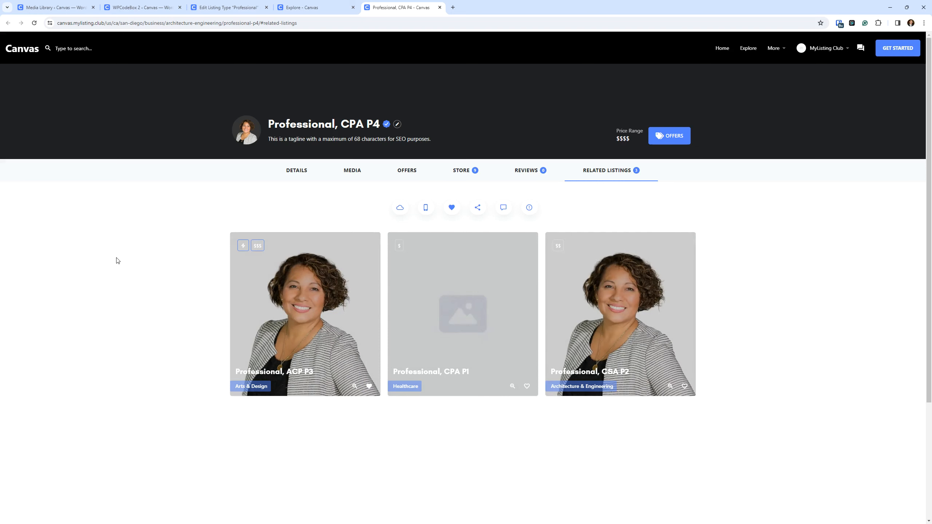
Return to WPCodeBox 2, and save and close the conditions of the Listing Previews snippet
click(209, 7)
click(156, 5)
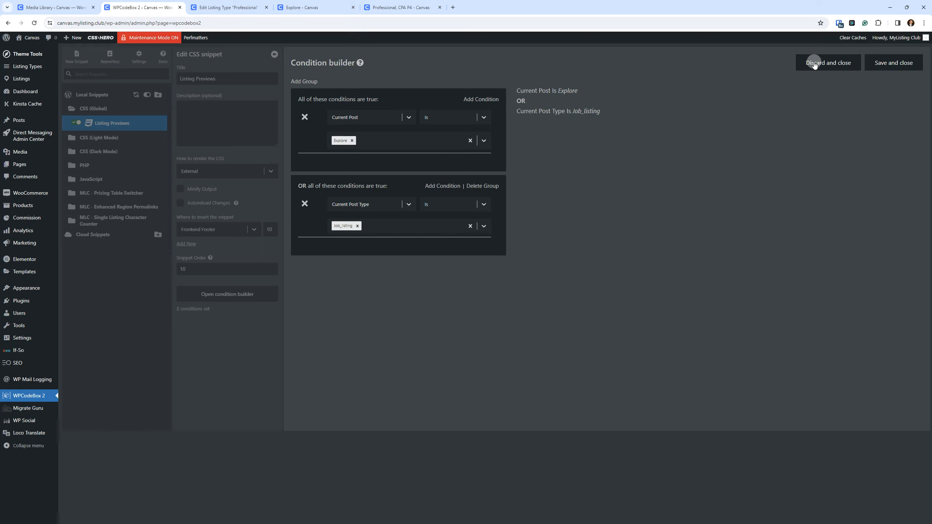
click(897, 61)
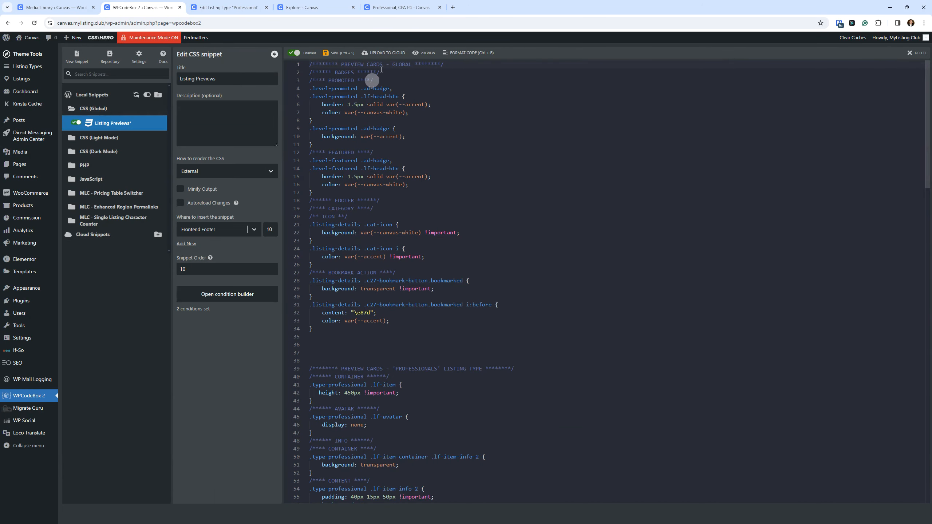
Examine the global preview card CSS in the Listing Previews snippet, highlighting its badges and footer rules
key(ctrl)
key(ctrl)
drag(315, 329, 298, 60)
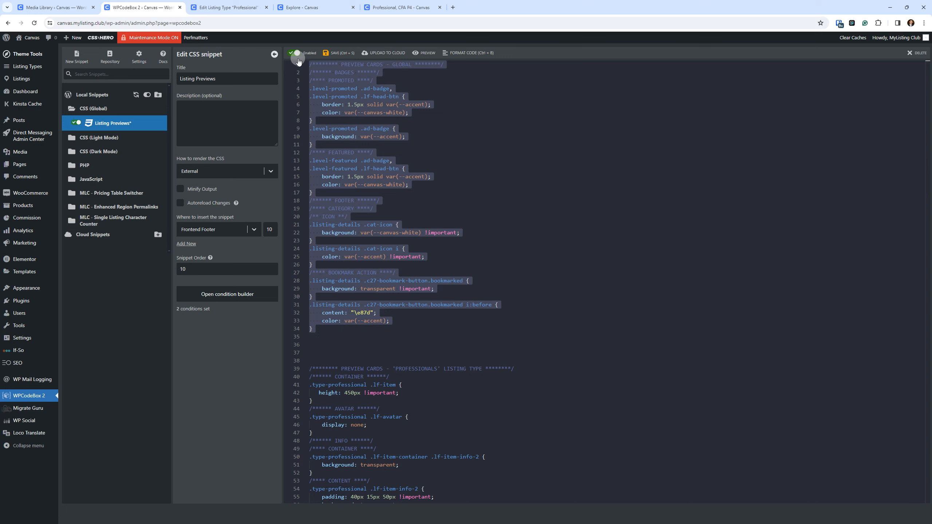
click(516, 175)
click(350, 72)
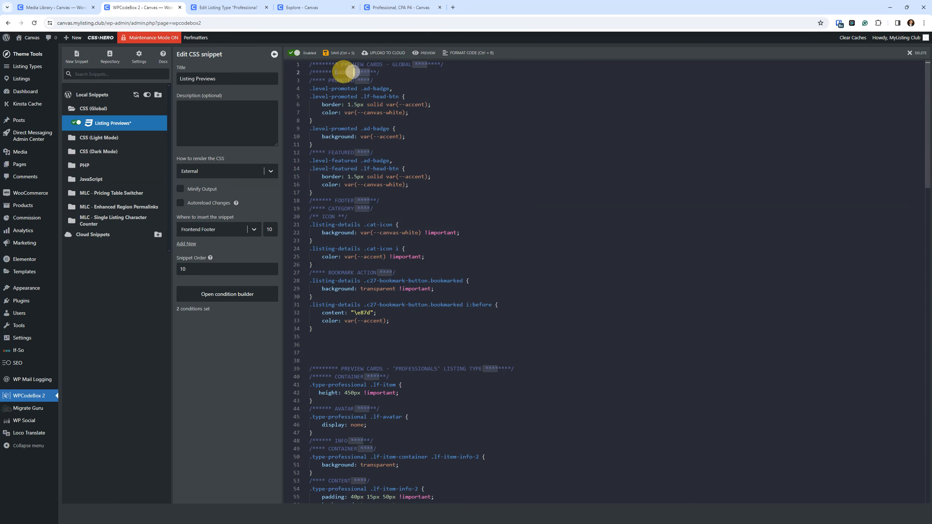
drag(343, 72, 325, 72)
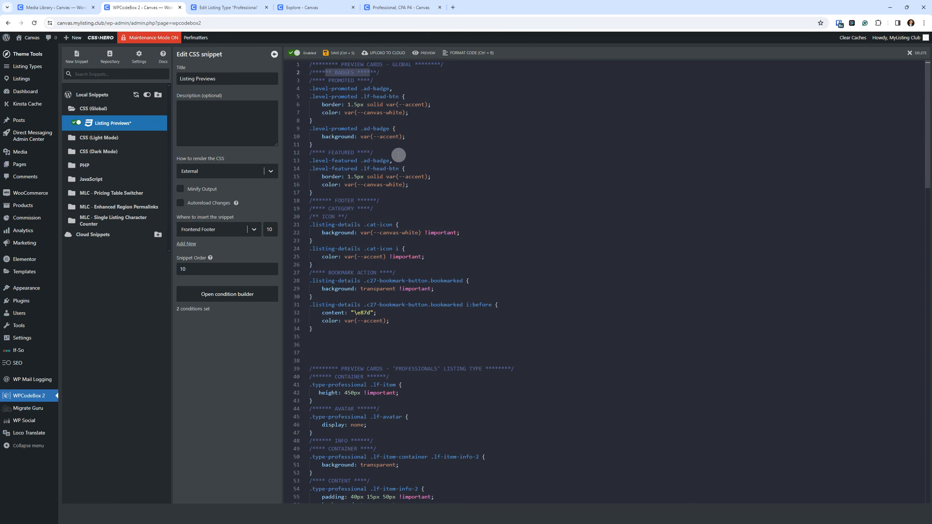
drag(312, 328, 302, 204)
click(536, 218)
Examine the preview card CSS for the Professionals listing type, highlighting its rules from the container down to the bookmark action
scroll(521, 271, down, 5)
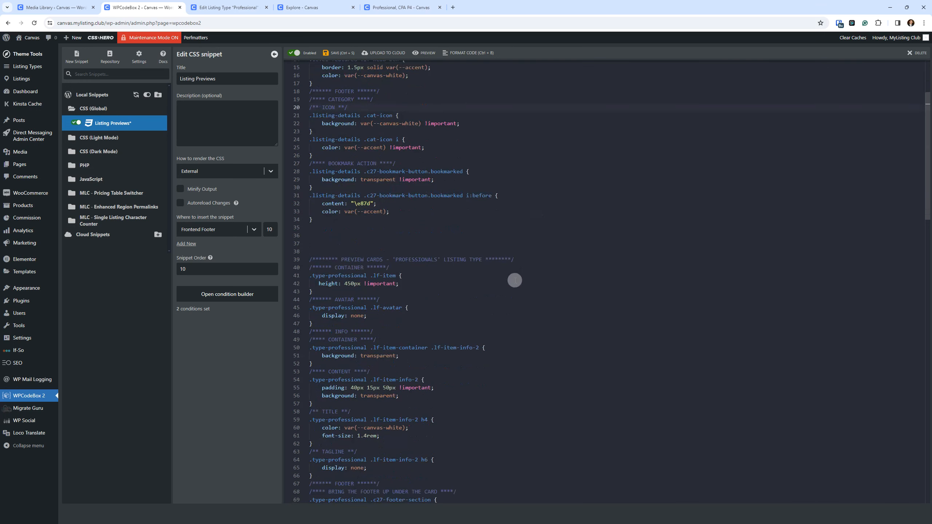
scroll(515, 282, up, 1)
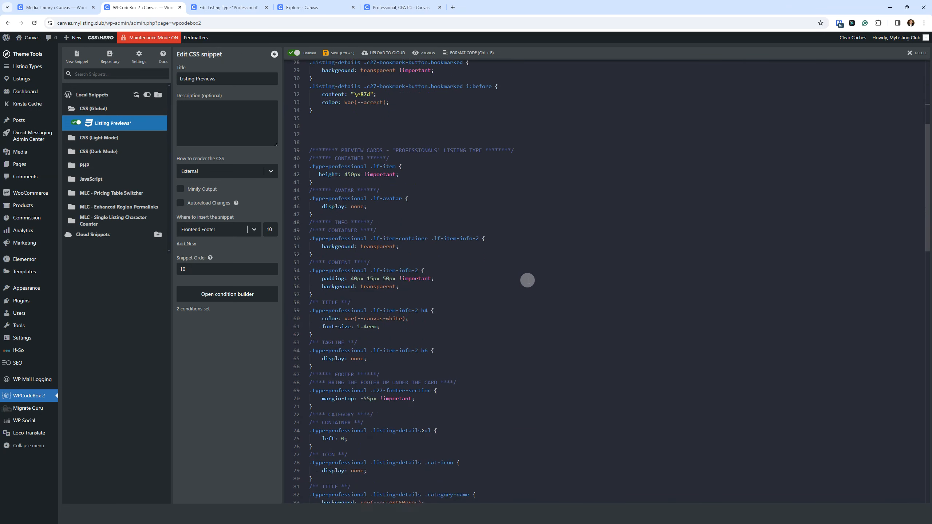
scroll(472, 207, down, 1)
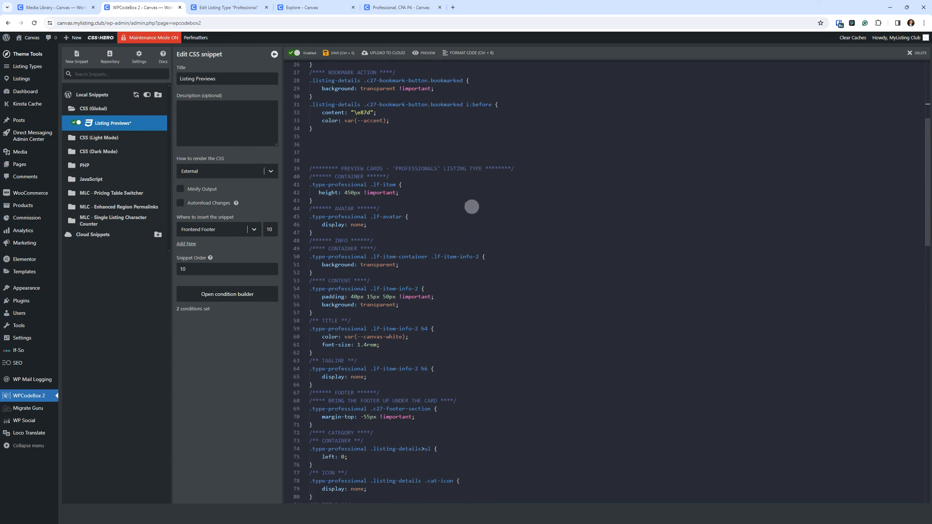
click(307, 169)
drag(310, 167, 350, 206)
click(518, 176)
drag(308, 168, 407, 410)
scroll(376, 235, down, 5)
scroll(408, 349, down, 3)
scroll(462, 241, up, 6)
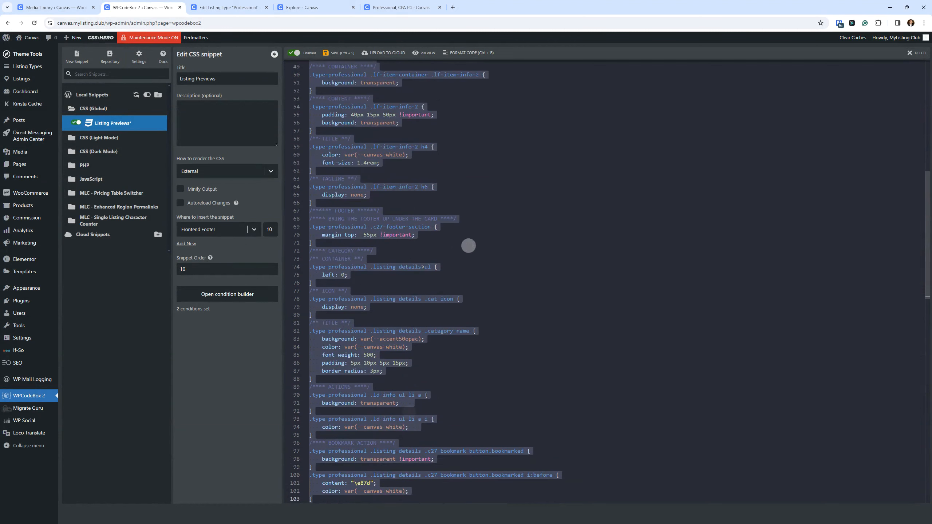
click(589, 261)
Check the container and avatar rules of the Professionals preview card CSS against the related listings of Professional, CPA P4
scroll(481, 240, up, 1)
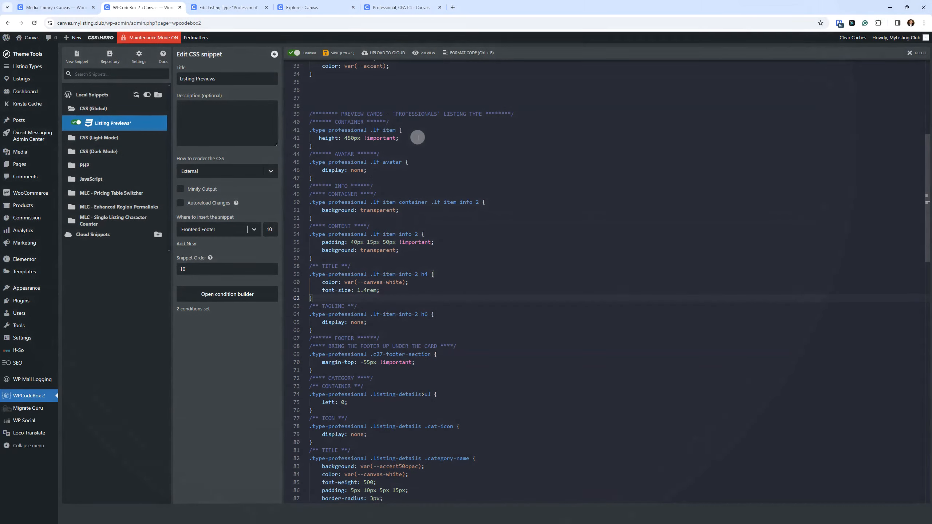
click(453, 177)
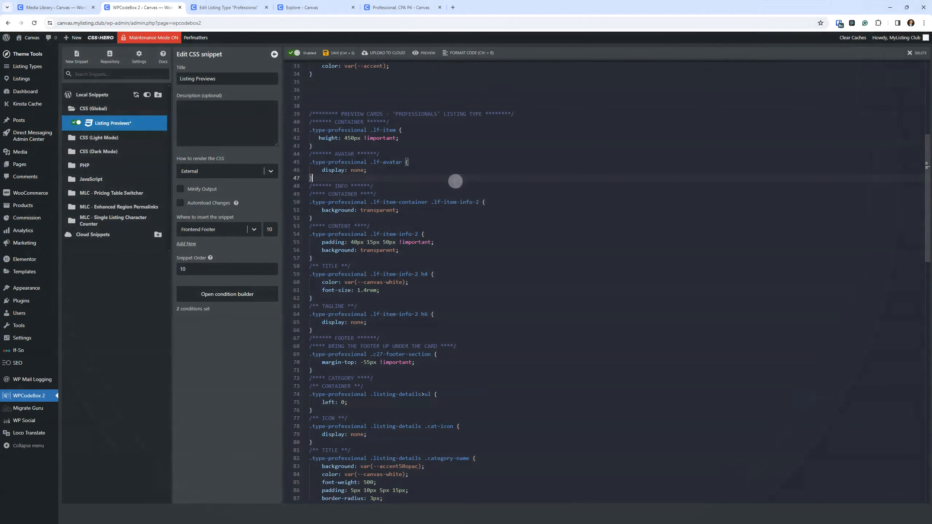
click(413, 10)
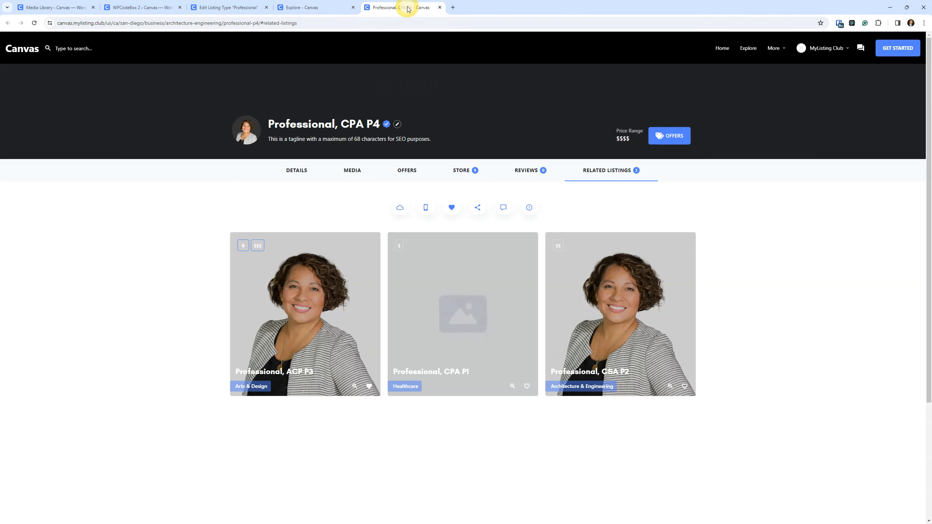
Delete the avatar rule from the Professionals preview card CSS in the Listing Previews snippet and save the snippet
click(301, 8)
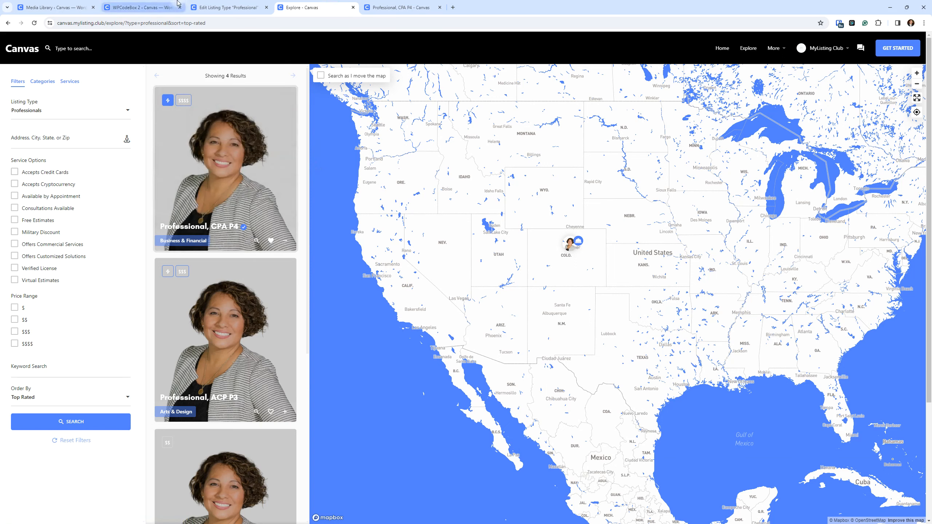
click(120, 6)
click(314, 179)
drag(315, 179, 303, 154)
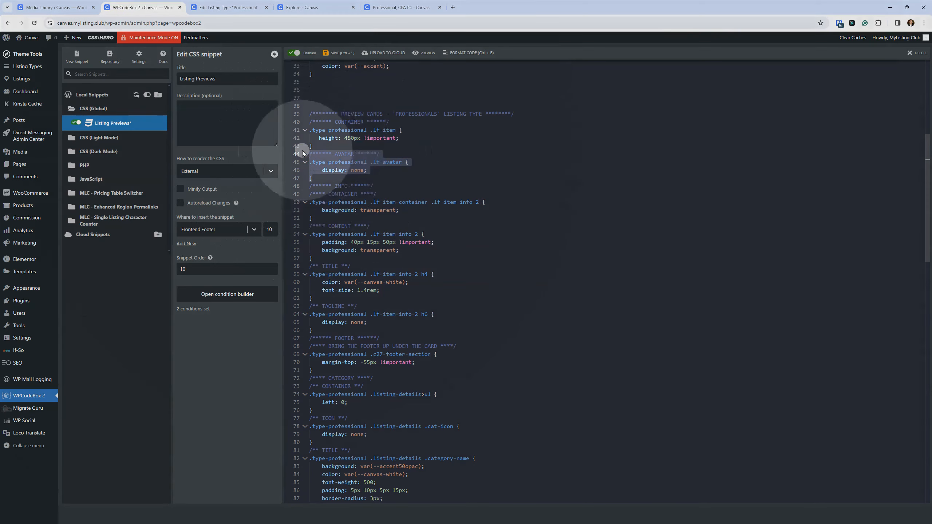
key(BackSpace)
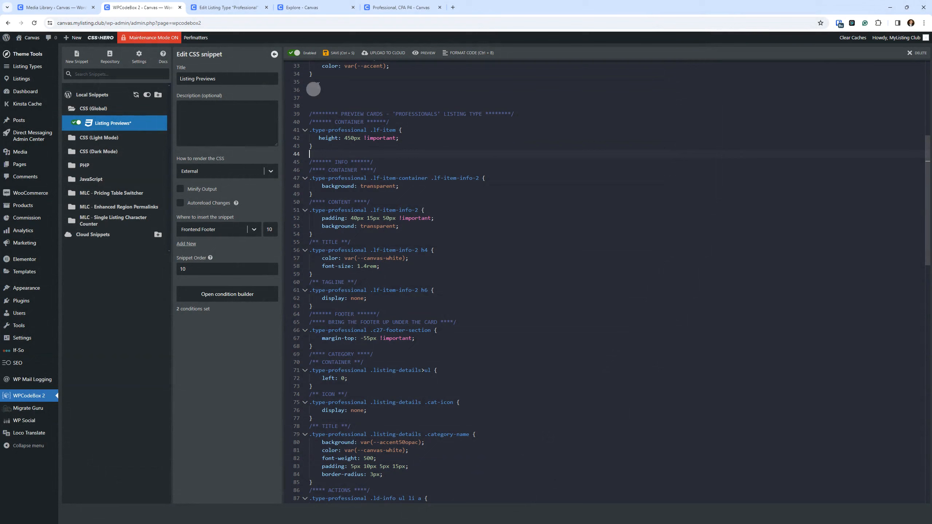
click(336, 53)
Reload the Explore page to check how the Professionals preview cards look without the avatar rule
click(394, 4)
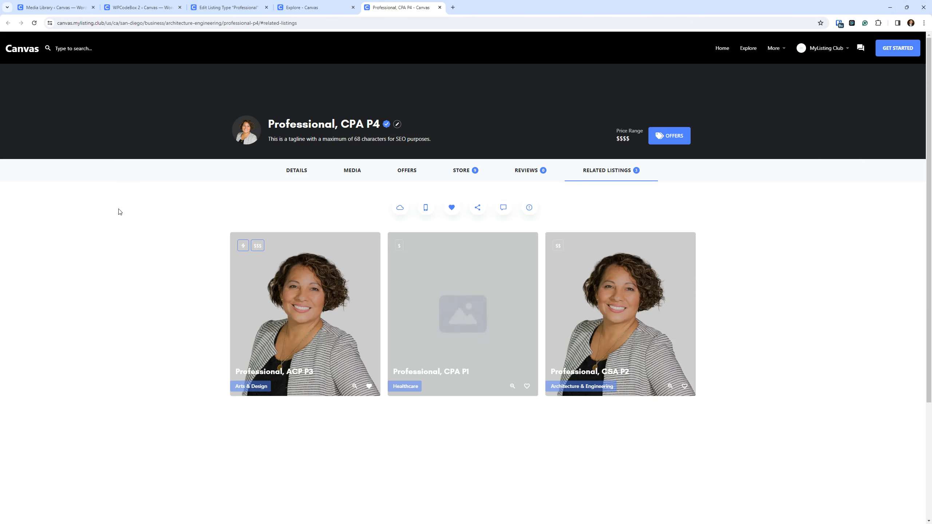
key(ctrl+shift+Tab)
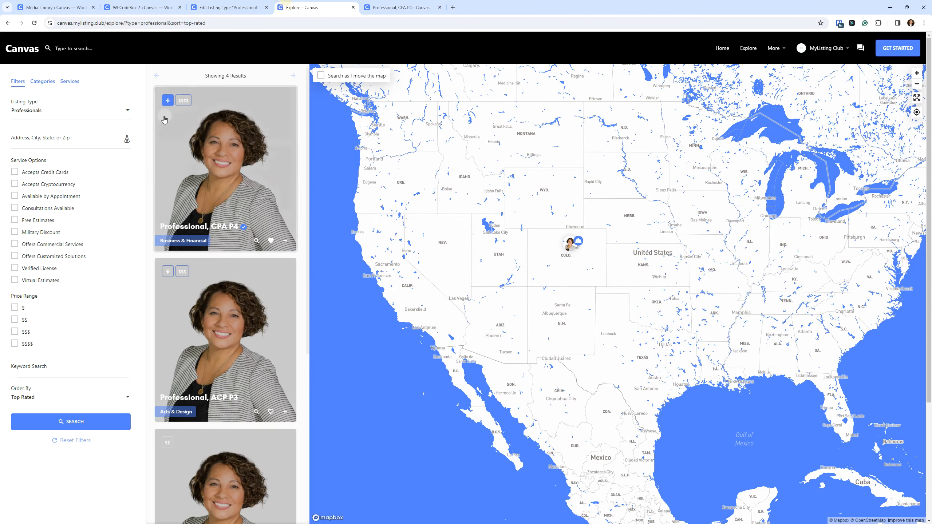
click(35, 23)
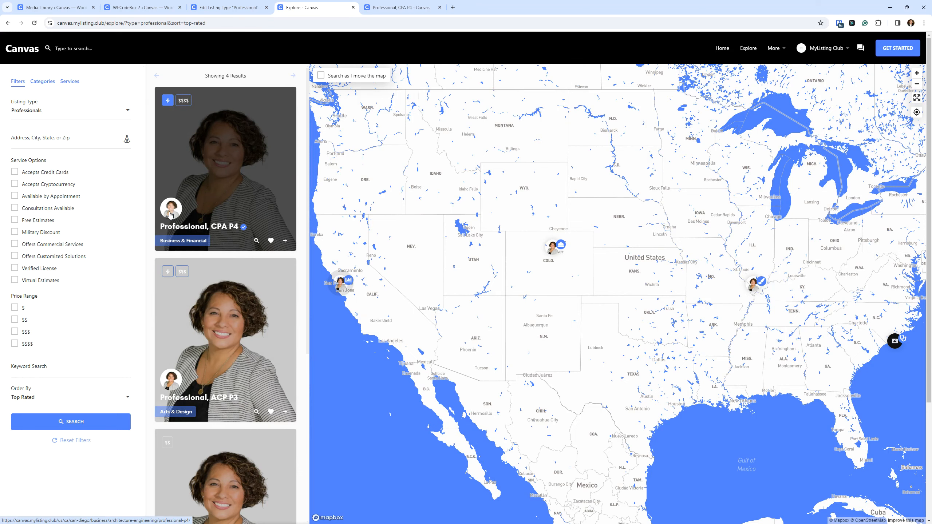
Review the Professional listing type's Headshot (Cover Image) and Headshot (Preview Card) fields, comparing them with the listing page and Explore cards
click(218, 5)
click(351, 167)
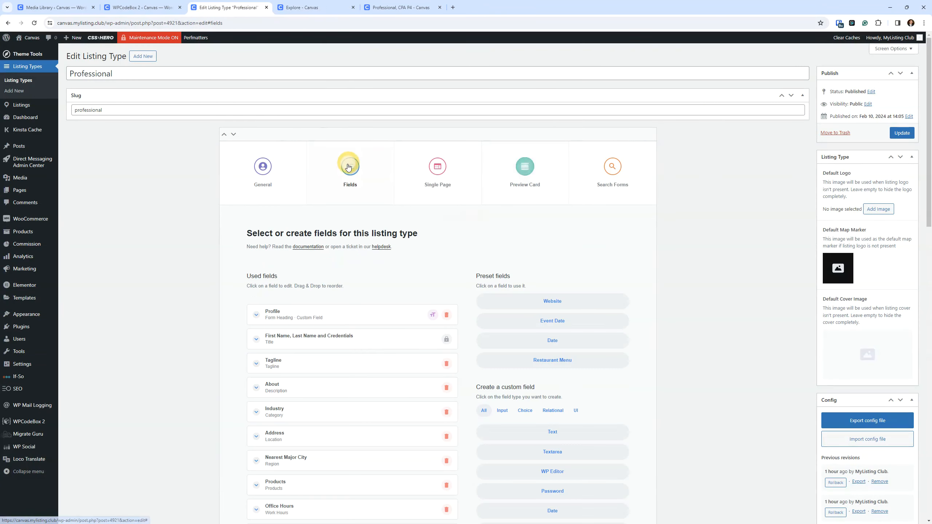
scroll(306, 337, down, 15)
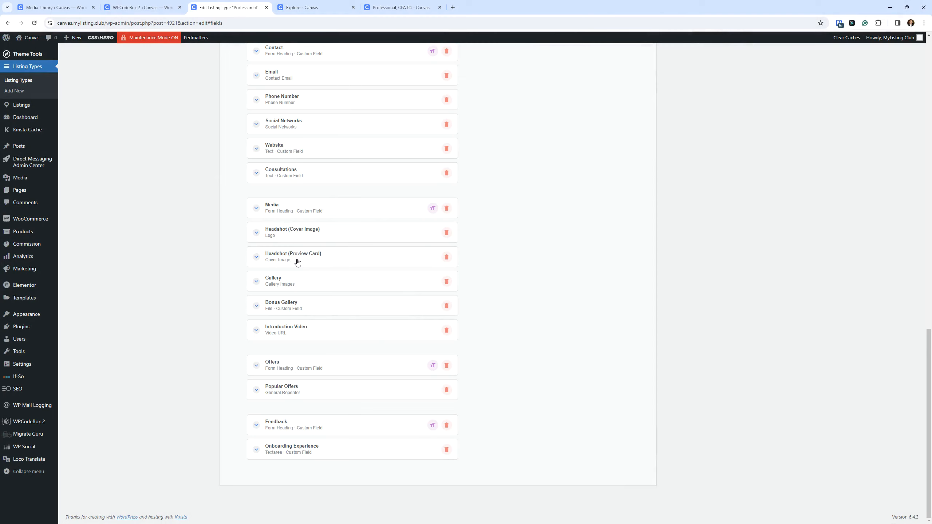
click(305, 8)
click(239, 3)
scroll(341, 338, up, 15)
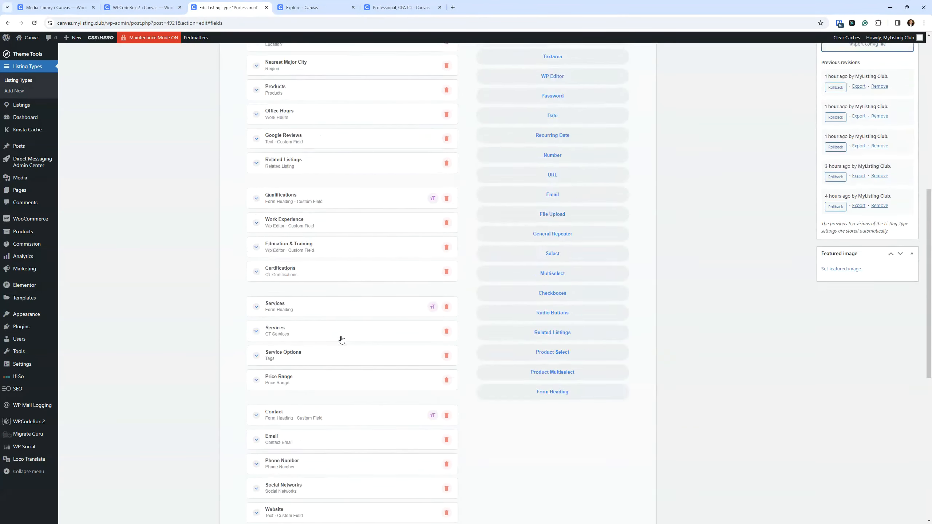
click(395, 6)
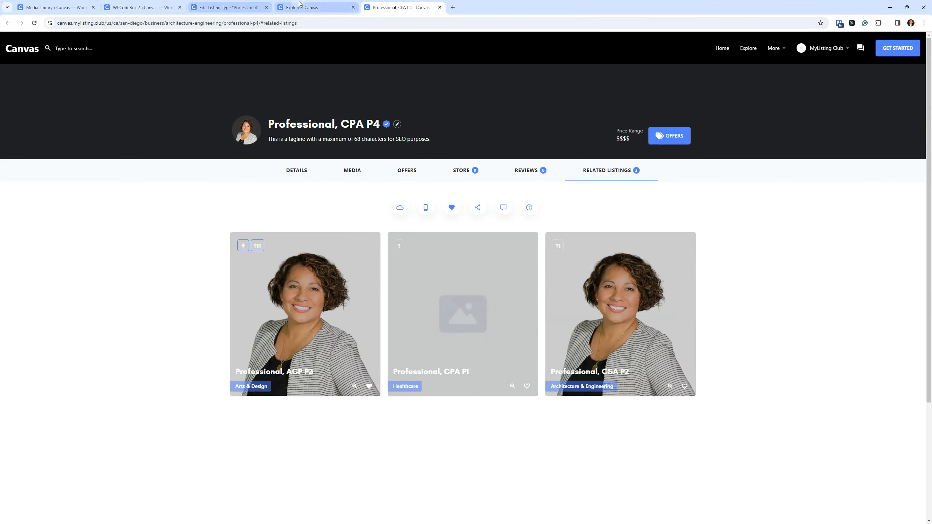
click(295, 7)
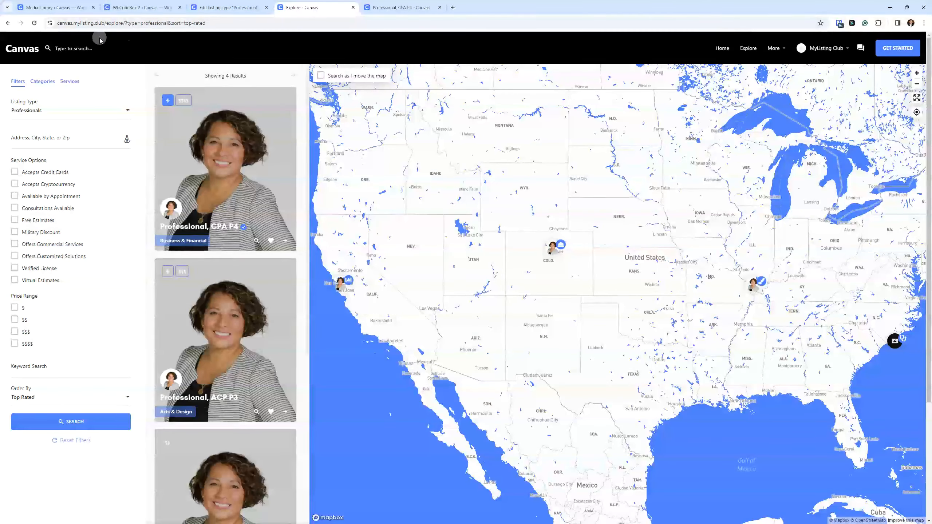
Restore the deleted avatar rule in the Listing Previews snippet by undoing the deletion, and save the snippet
click(143, 7)
click(543, 211)
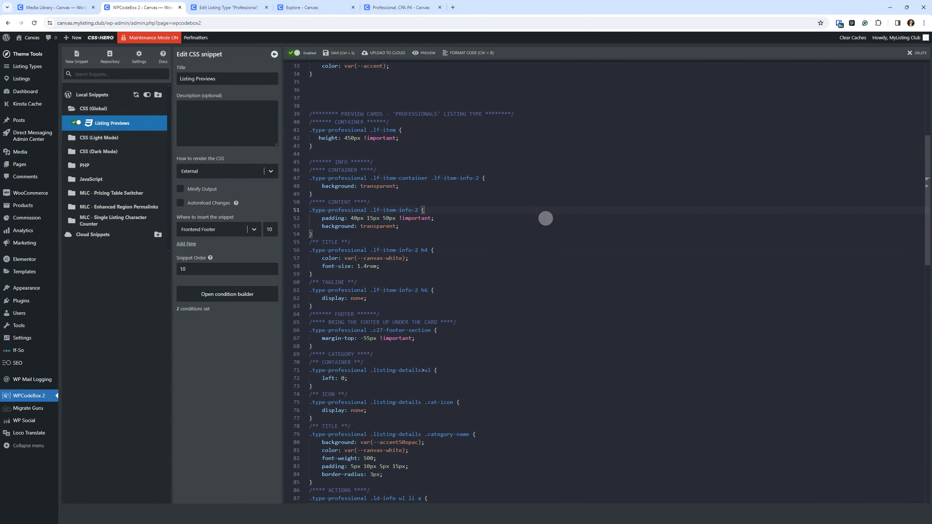
key(ctrl+z)
click(337, 52)
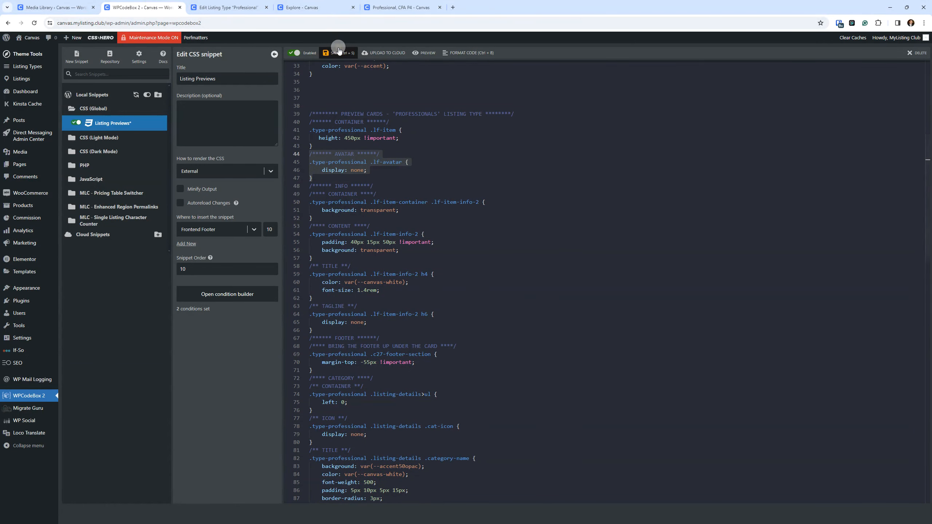
Reload the Explore page to check the Professionals preview cards with the avatar rule restored
click(401, 8)
click(312, 8)
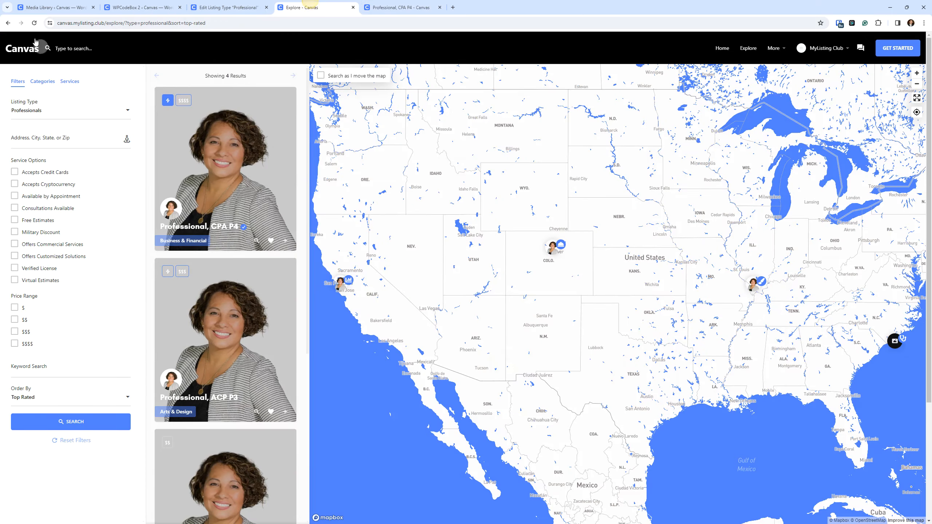
click(34, 23)
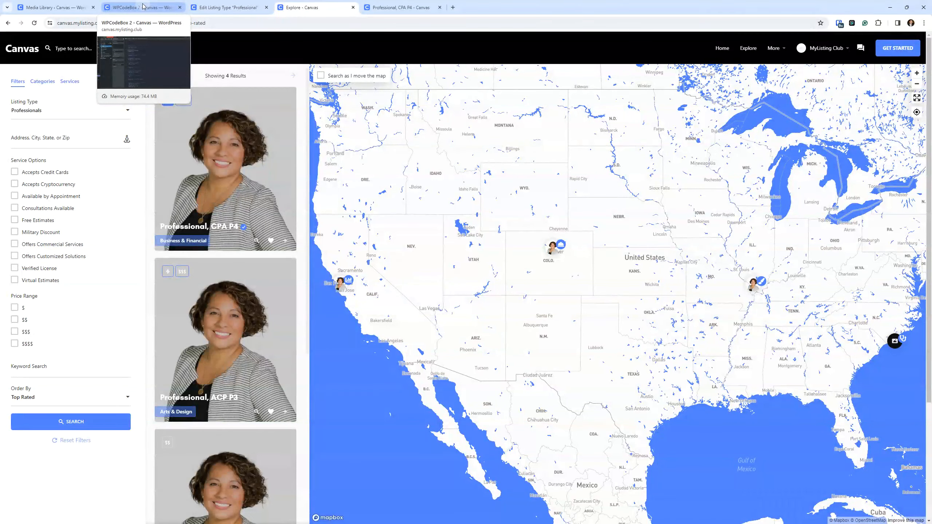
Examine the info and footer rules of the Professionals preview card CSS, highlighting the rule that brings the footer up under the card
click(143, 7)
scroll(476, 212, down, 1)
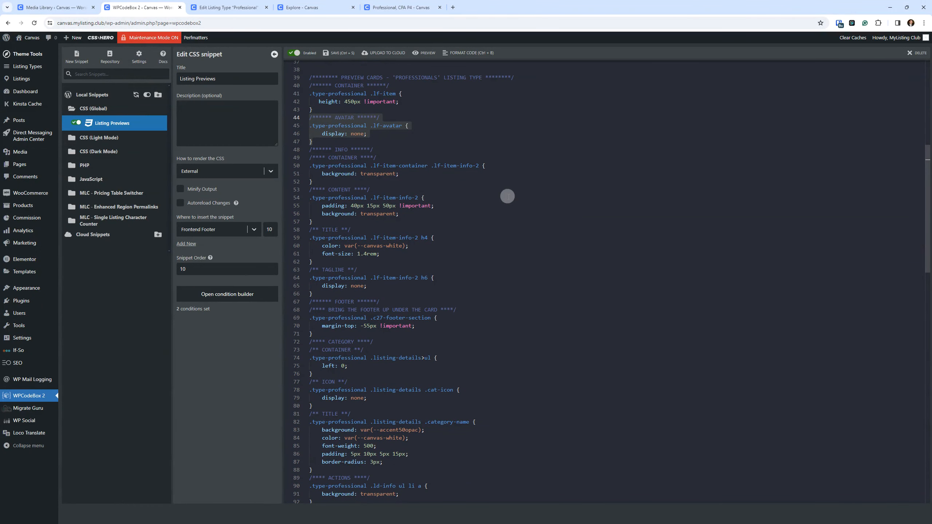
click(441, 198)
scroll(491, 236, down, 1)
scroll(438, 295, down, 1)
drag(418, 290, 303, 264)
scroll(453, 297, down, 1)
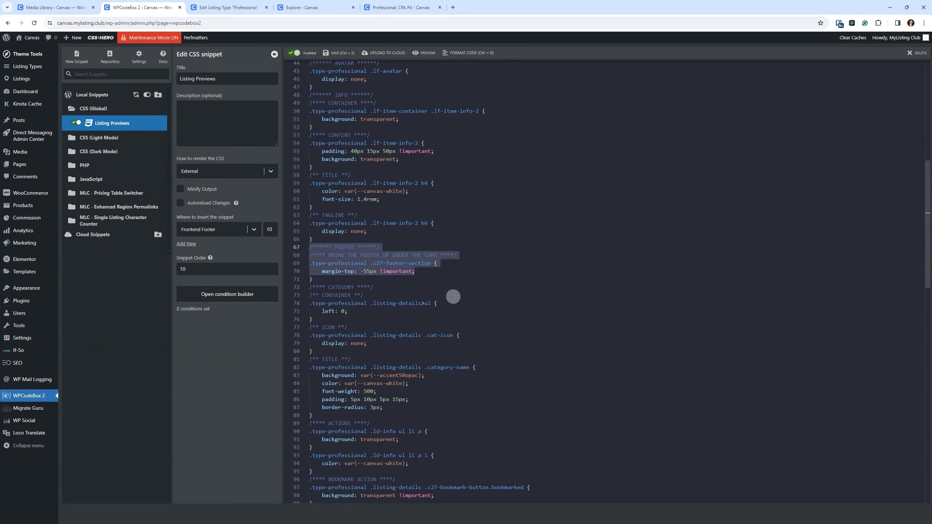
click(484, 280)
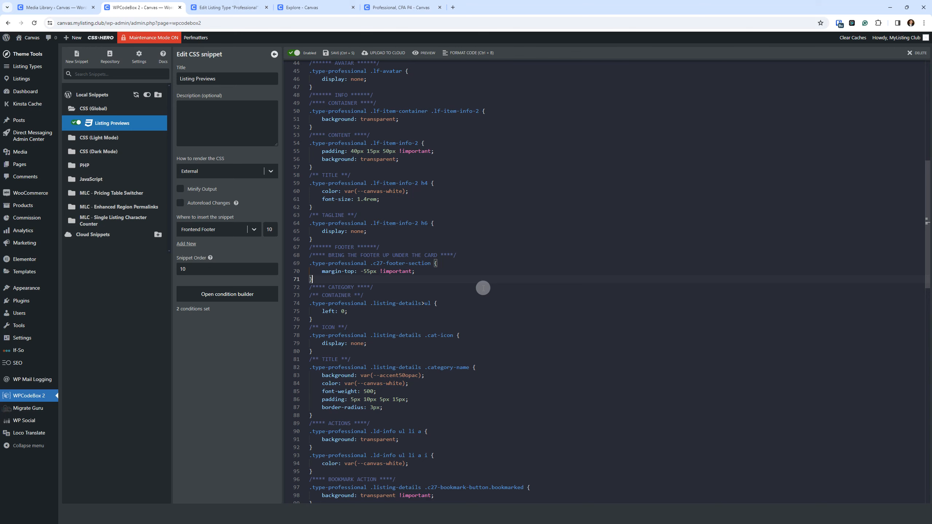
Examine the category title, actions and bookmark rules of the Professionals CSS, and compare them with the related listings and Explore cards
scroll(487, 294, down, 4)
drag(296, 262, 313, 247)
click(561, 234)
scroll(587, 254, down, 3)
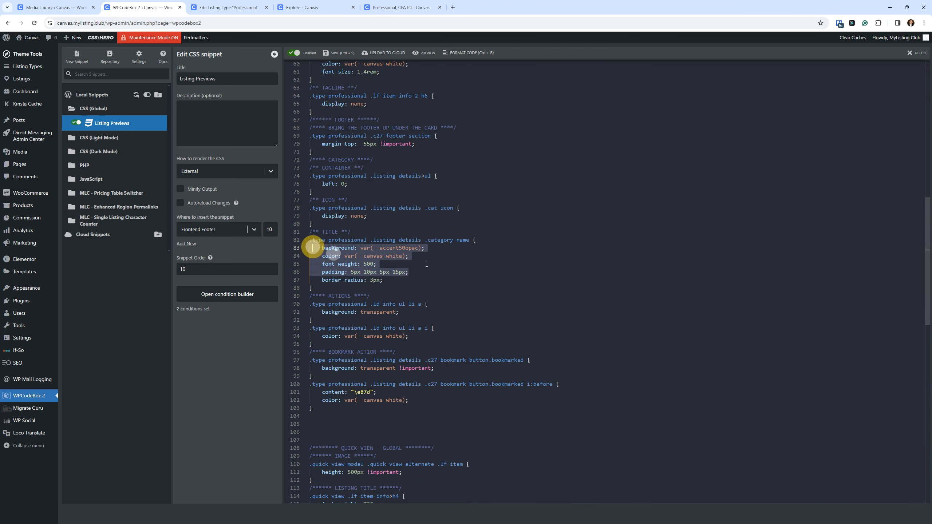
click(619, 256)
scroll(550, 268, down, 1)
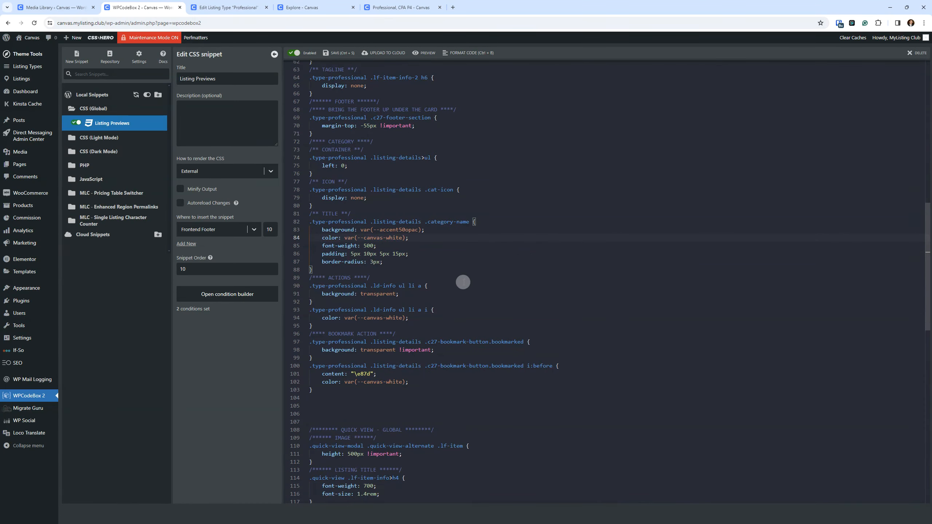
scroll(451, 282, down, 2)
click(573, 255)
scroll(572, 255, down, 1)
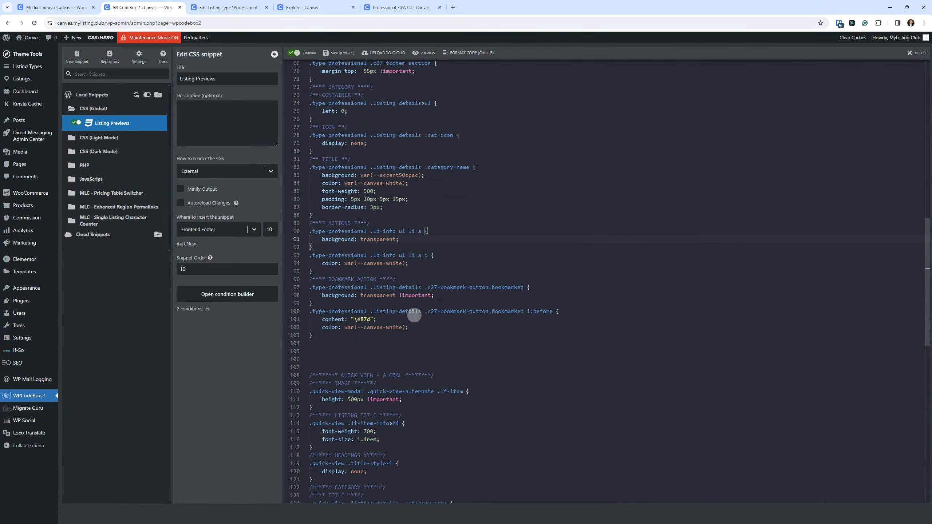
click(379, 7)
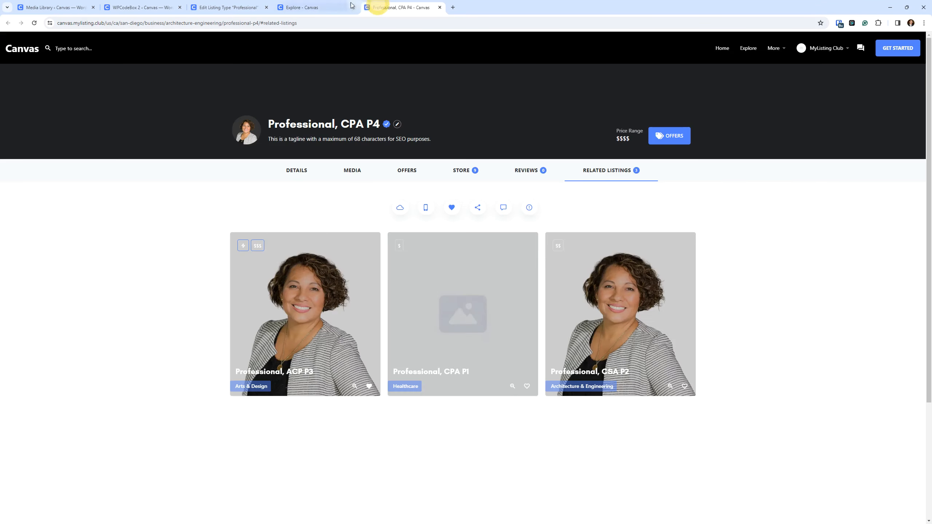
click(333, 7)
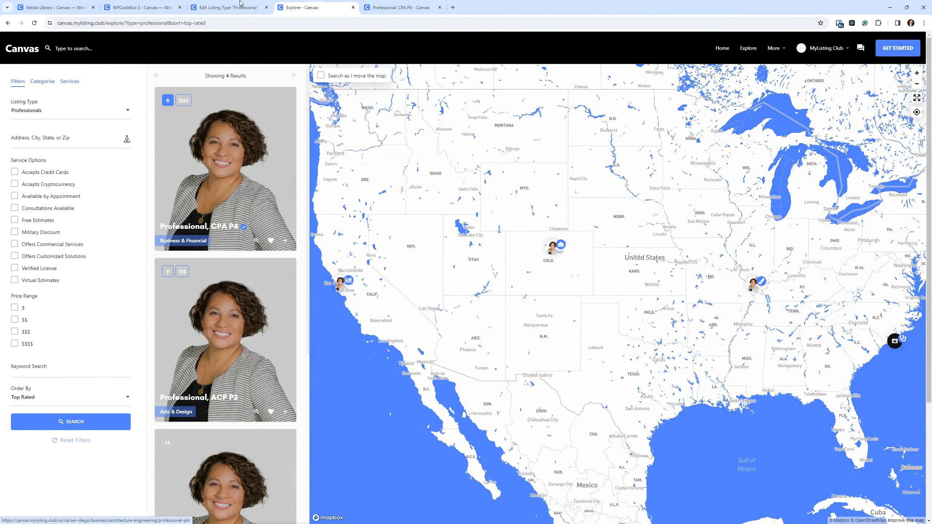
Return to the Listing Previews snippet and highlight the whole global quick view CSS section
click(143, 7)
scroll(469, 313, down, 2)
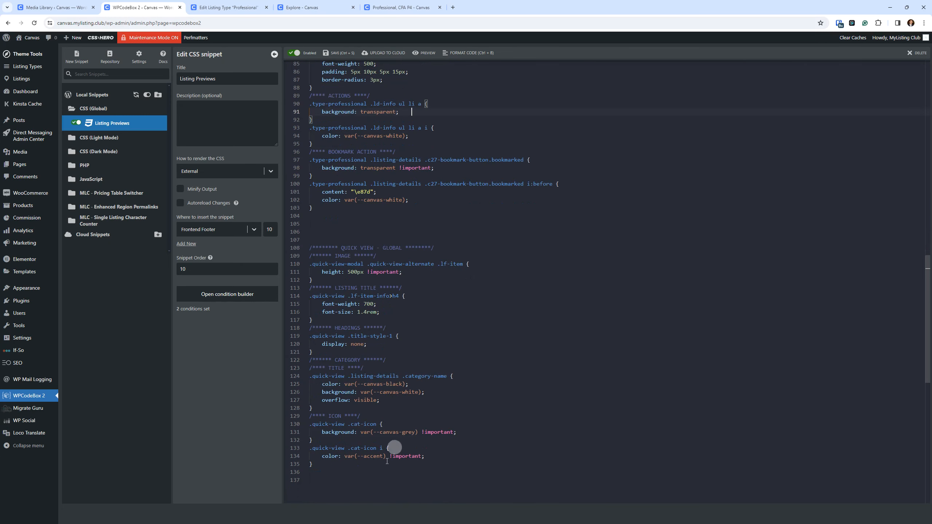
drag(355, 475, 298, 252)
click(595, 308)
Open the quick view of Professional, CPA P4 on the Explore page to inspect its styling, and close it
click(391, 6)
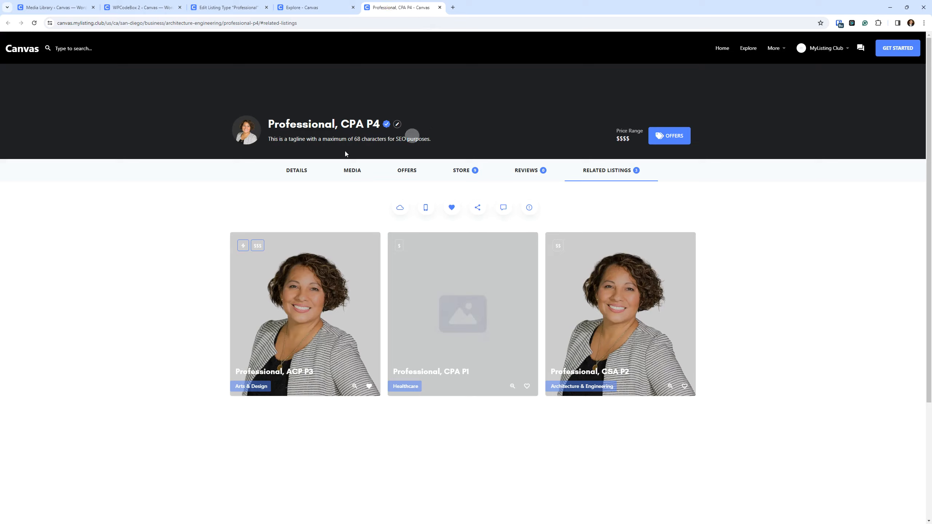
click(304, 14)
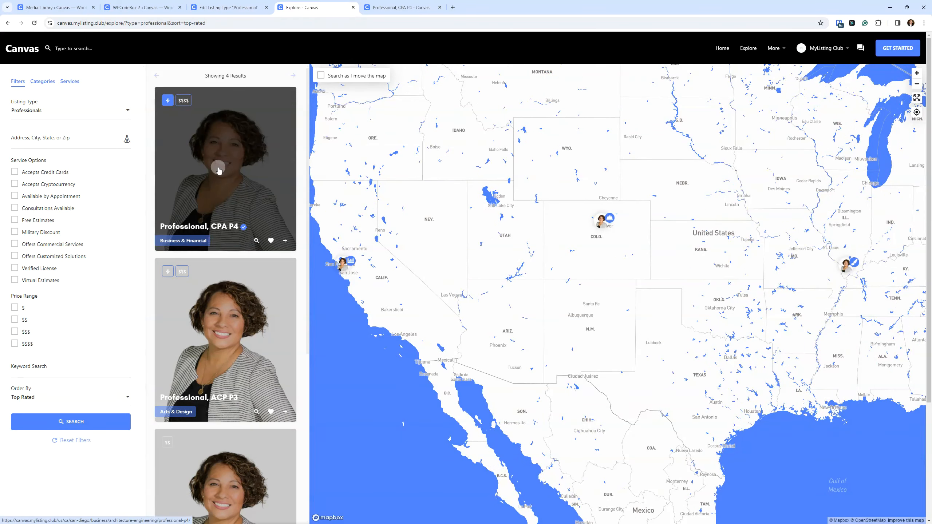
click(256, 241)
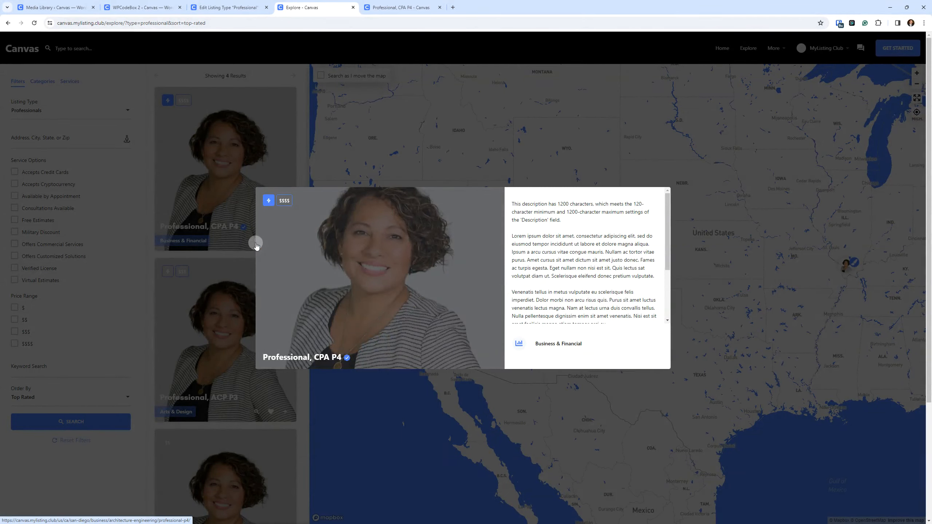
click(458, 118)
Go back to WPCodeBox 2 and review the quick view rules from the image down to the category icon
click(145, 8)
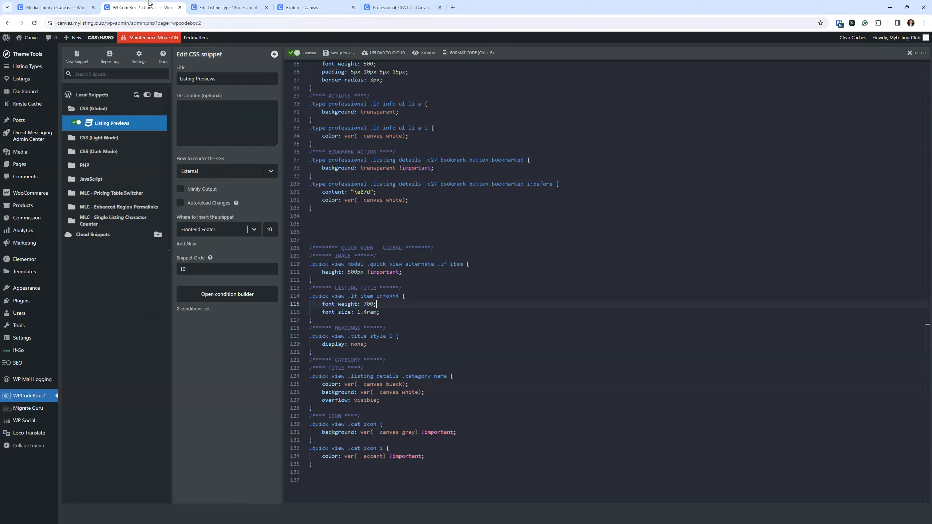
drag(330, 415, 295, 196)
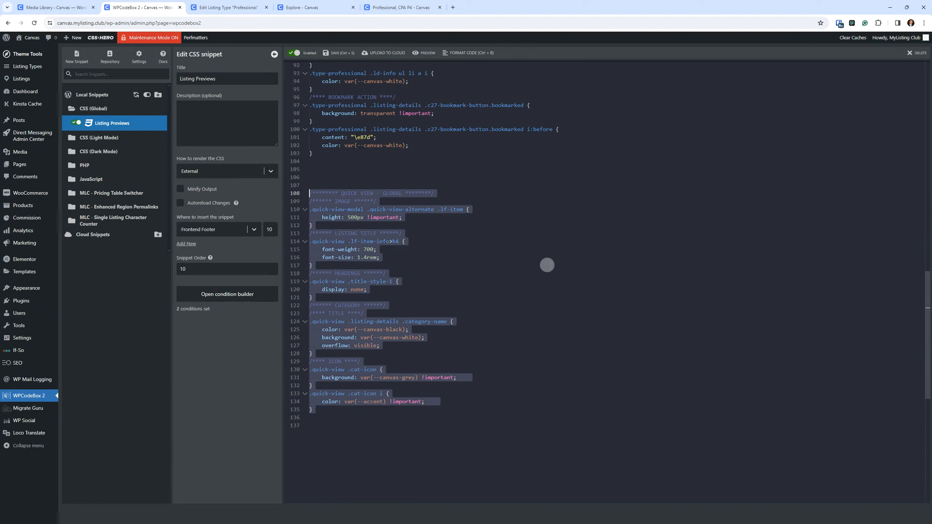
click(550, 265)
Review the global preview card CSS and highlight the .type-professional class in the Professionals container selector
scroll(551, 366, up, 15)
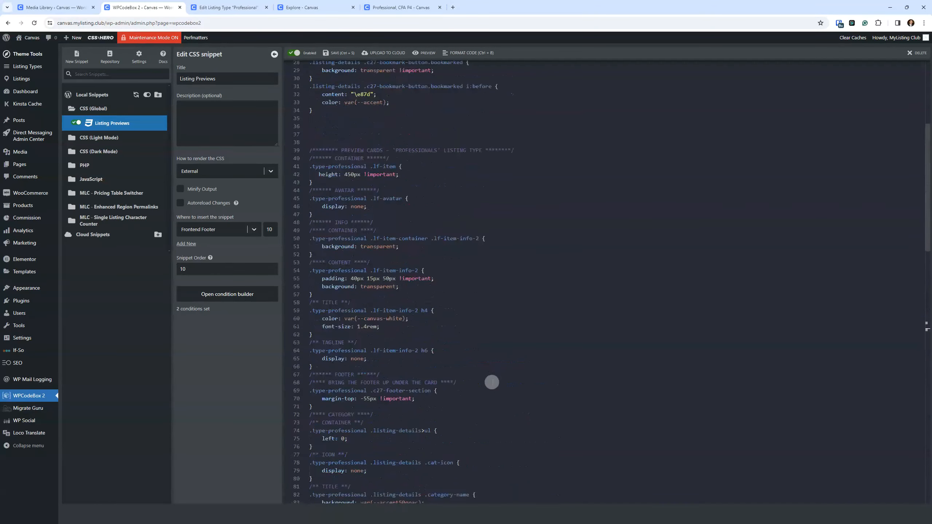
scroll(492, 382, up, 6)
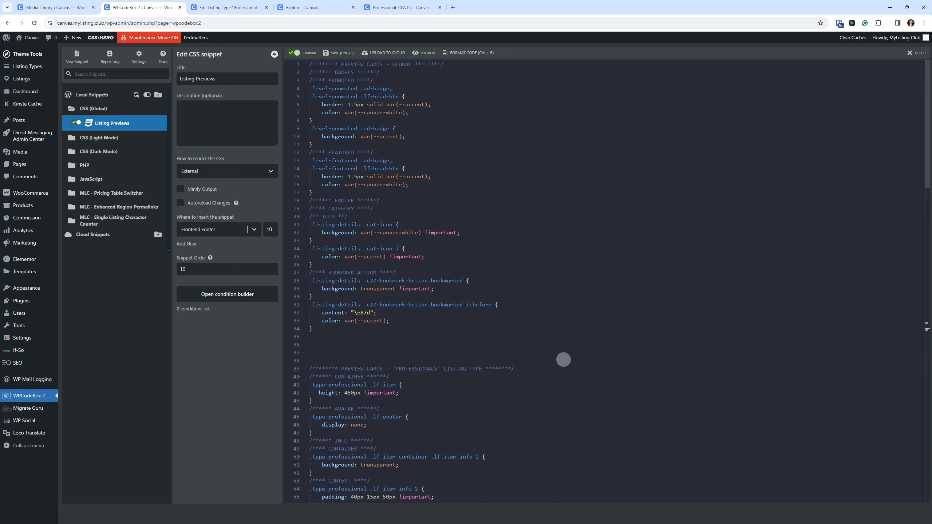
scroll(516, 304, down, 4)
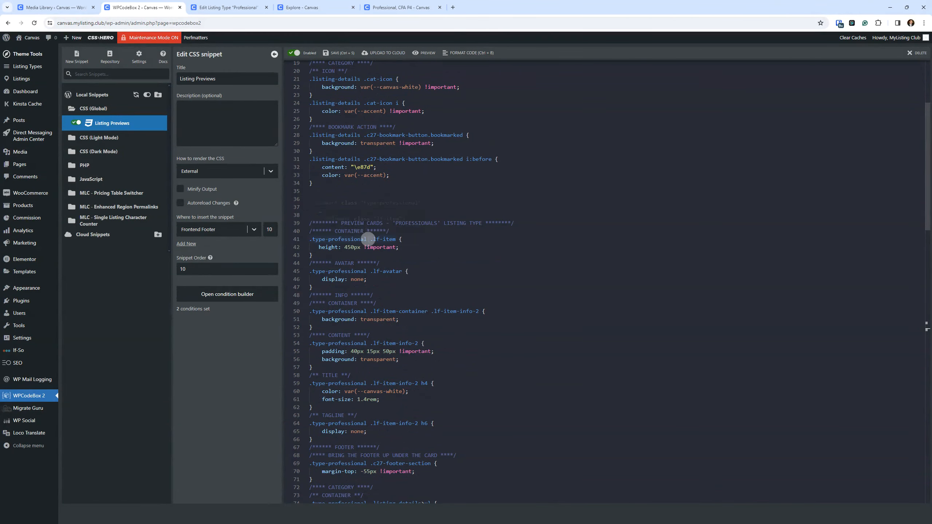
drag(367, 240, 298, 239)
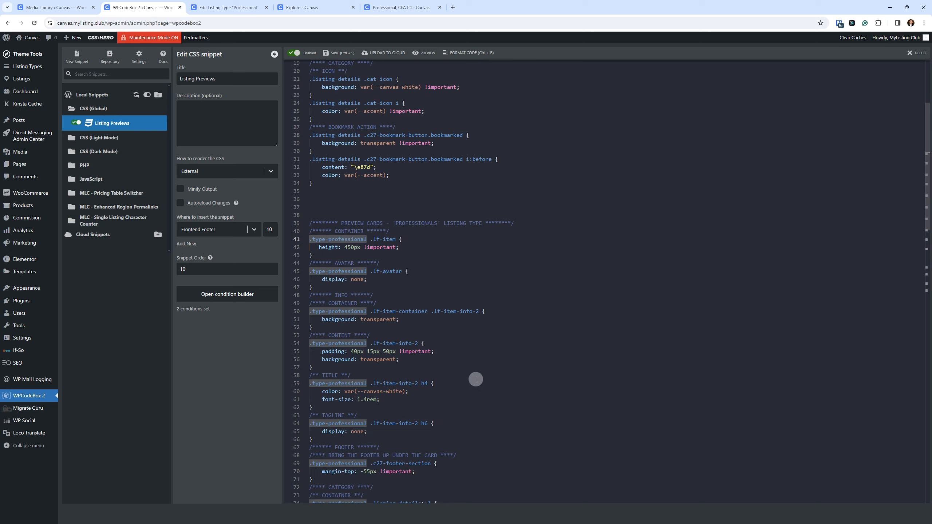
click(475, 252)
double_click(351, 241)
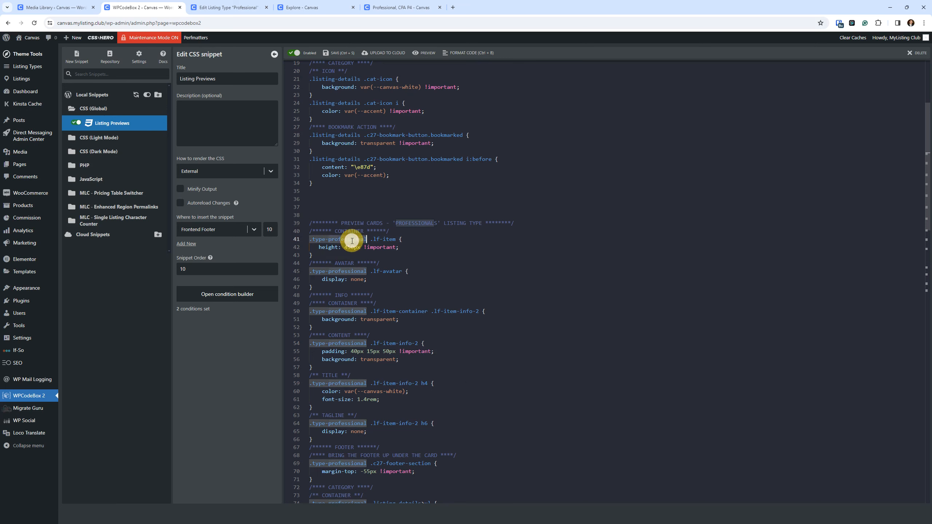
mouse_move(339, 241)
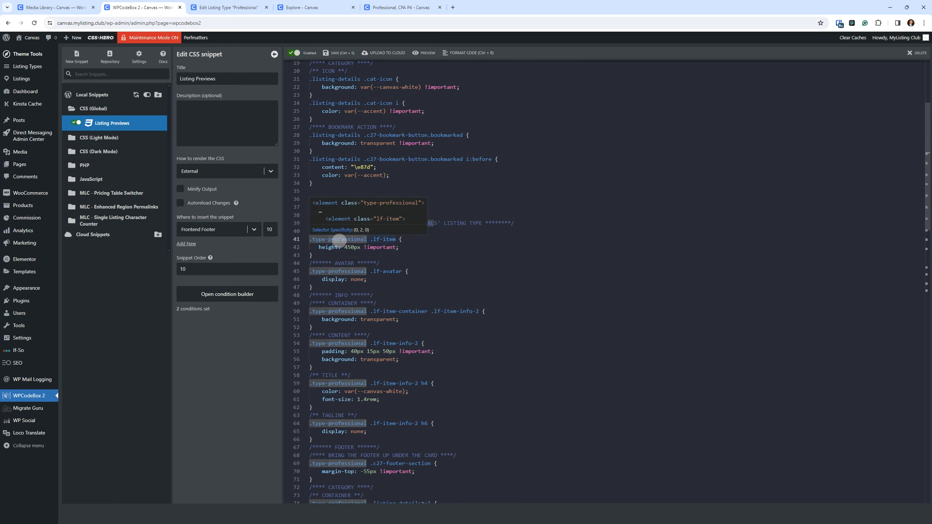
click(485, 269)
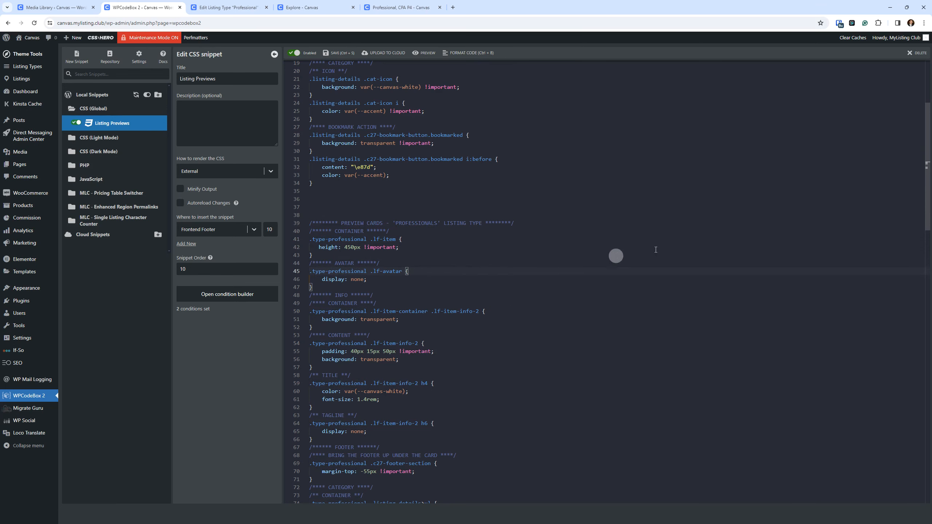
Highlight the whole Professionals preview cards CSS section, from the bookmark action rules up to its heading comment, then clear the selection
scroll(424, 445, down, 10)
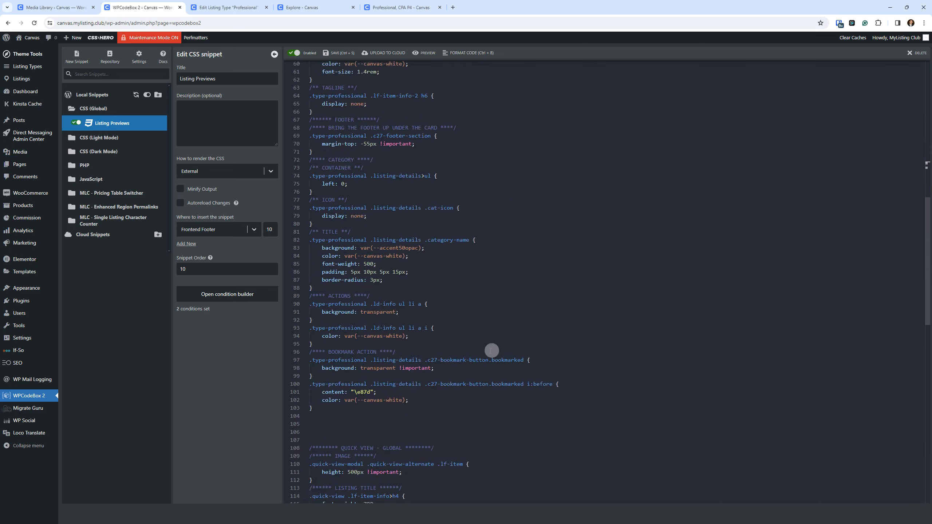
drag(319, 390, 295, 132)
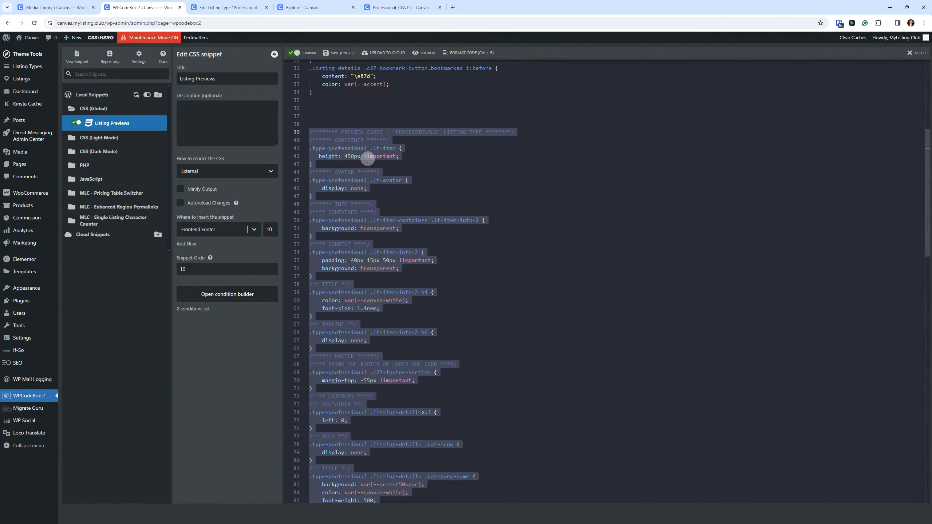
click(706, 167)
Change the Professionals container selector on line 41 to .type-business .lf-item and save the snippet
scroll(701, 170, up, 1)
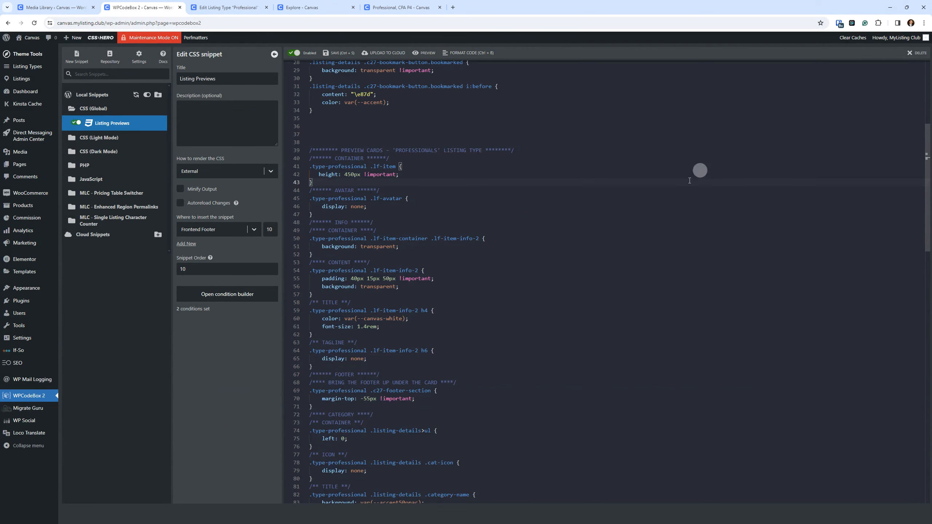
click(352, 167)
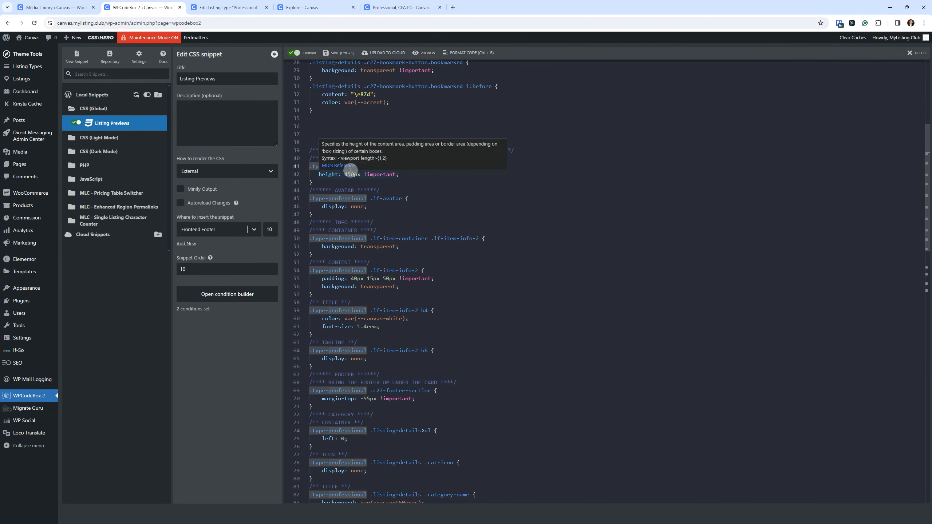
text(busin)
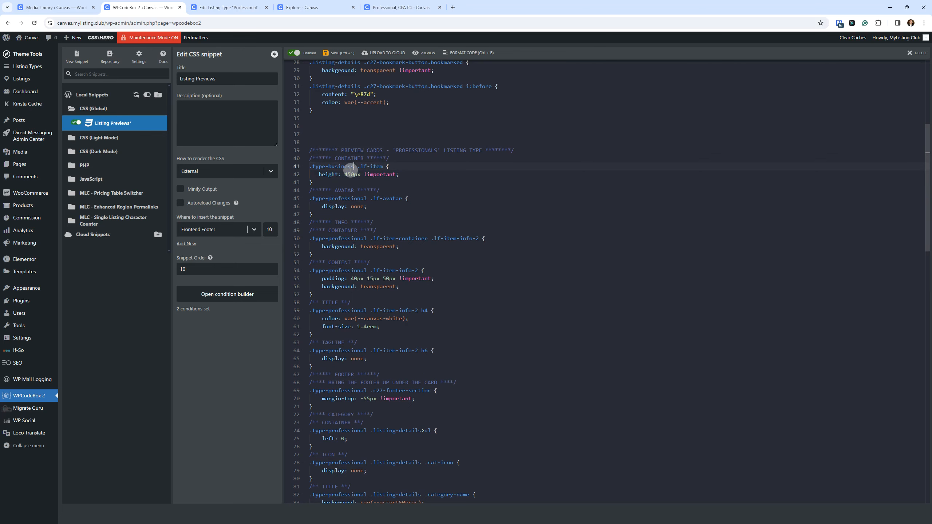
click(338, 53)
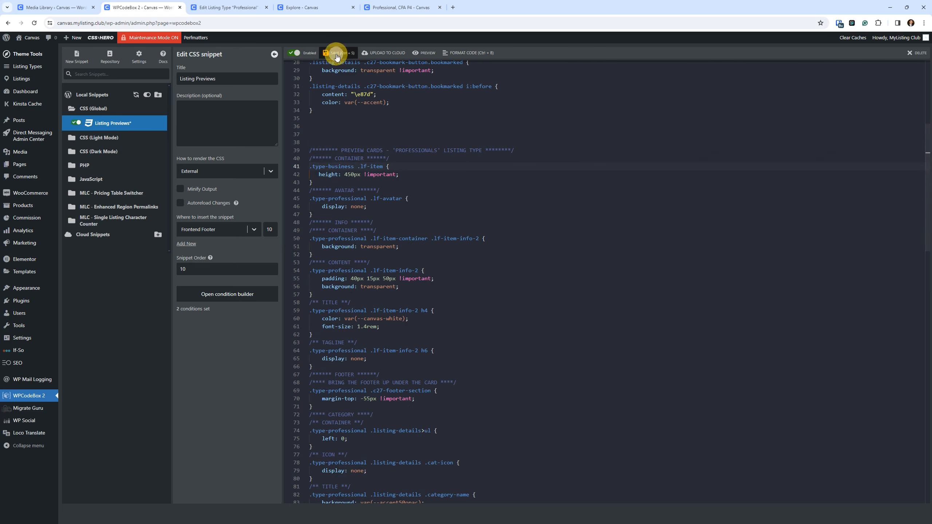
On the Explore page, show the Businesses listing type and reload to check the height of its preview cards
click(312, 7)
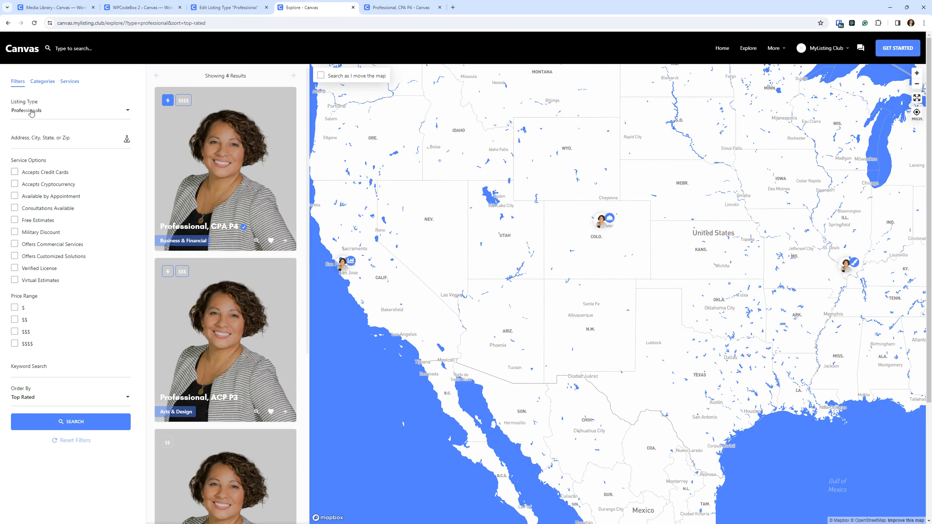
click(46, 110)
click(40, 131)
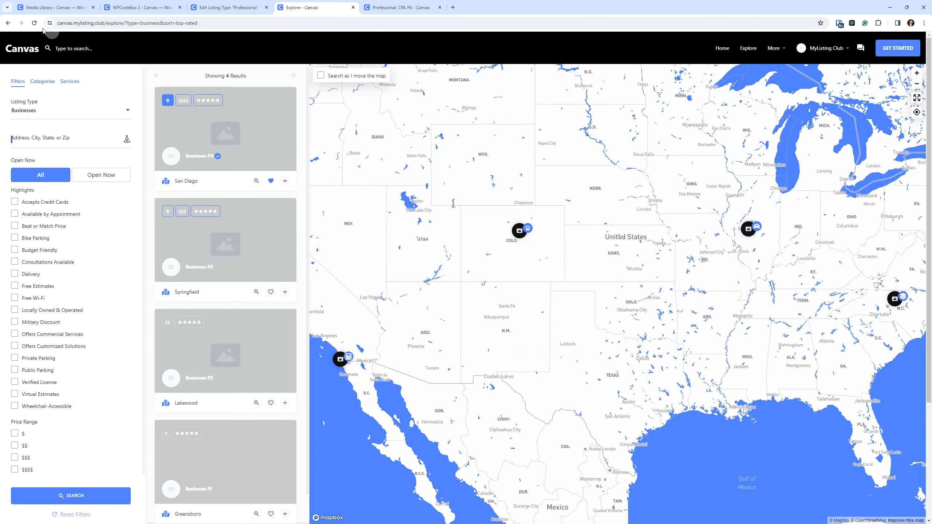
click(33, 23)
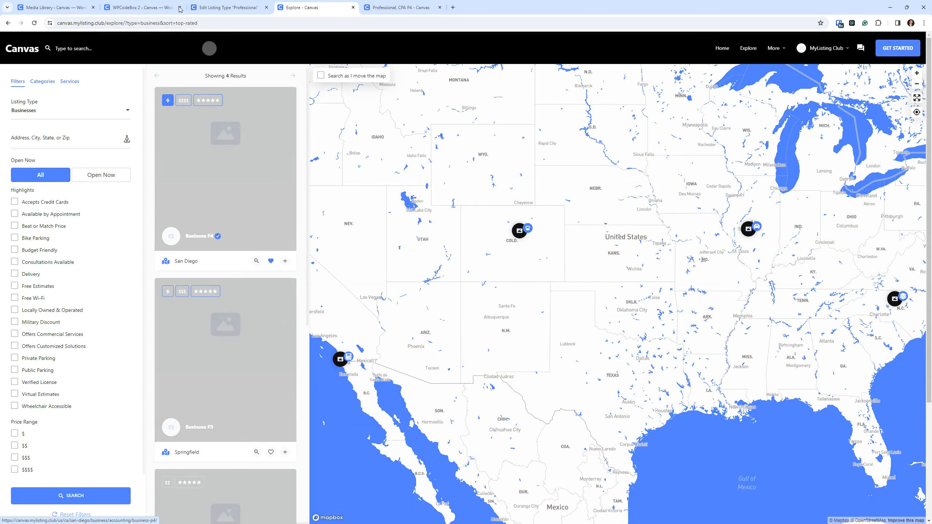
Return to the WPCodeBox 2 snippet, undo the .type-business selector change and save the snippet
click(143, 7)
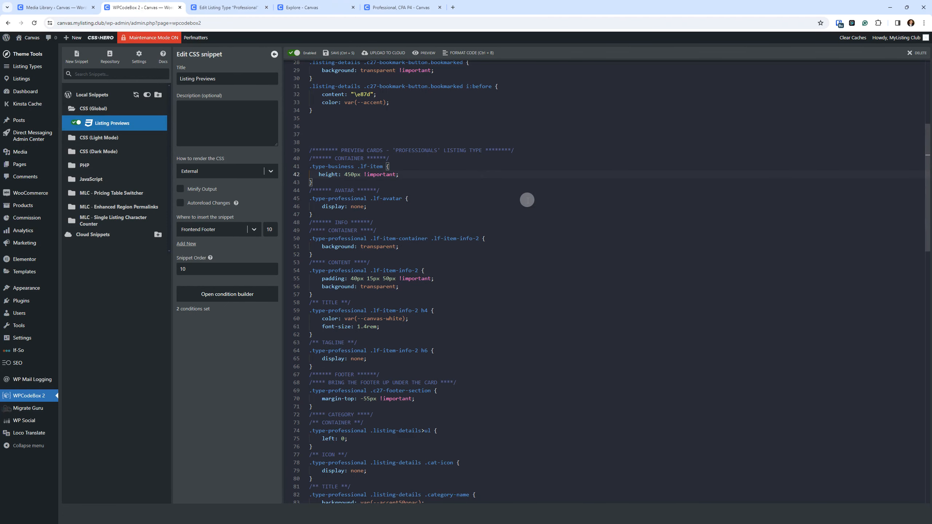
key(ctrl+z)
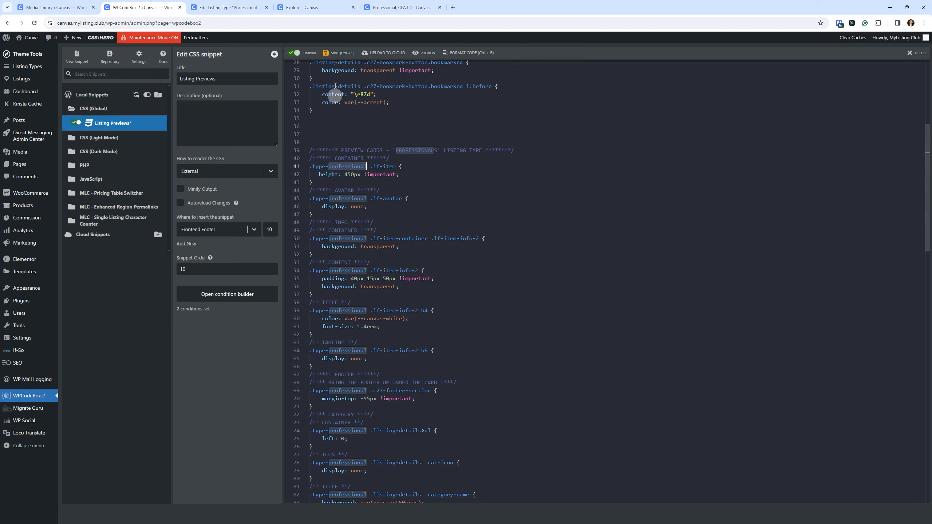
click(338, 58)
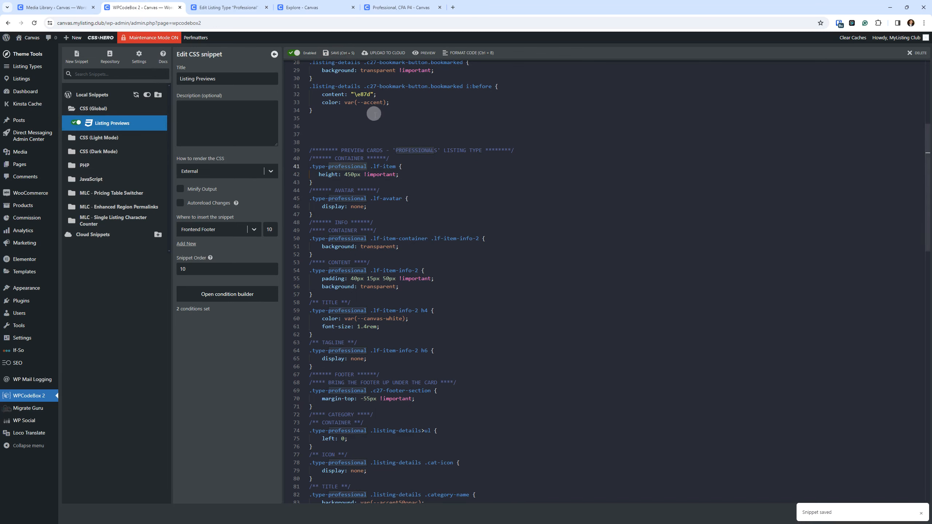
On the Explore page, switch the listing type back to Professionals and reload to check its preview cards
click(308, 7)
click(44, 110)
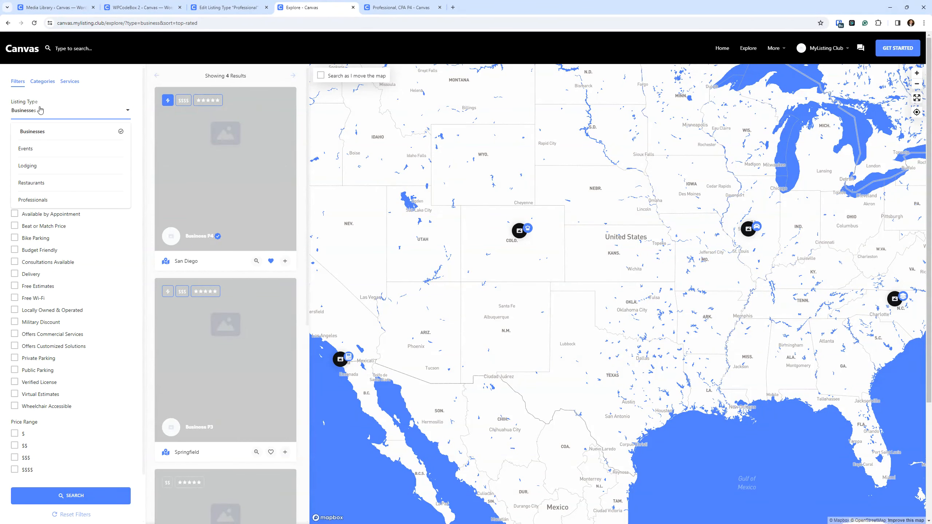
click(75, 199)
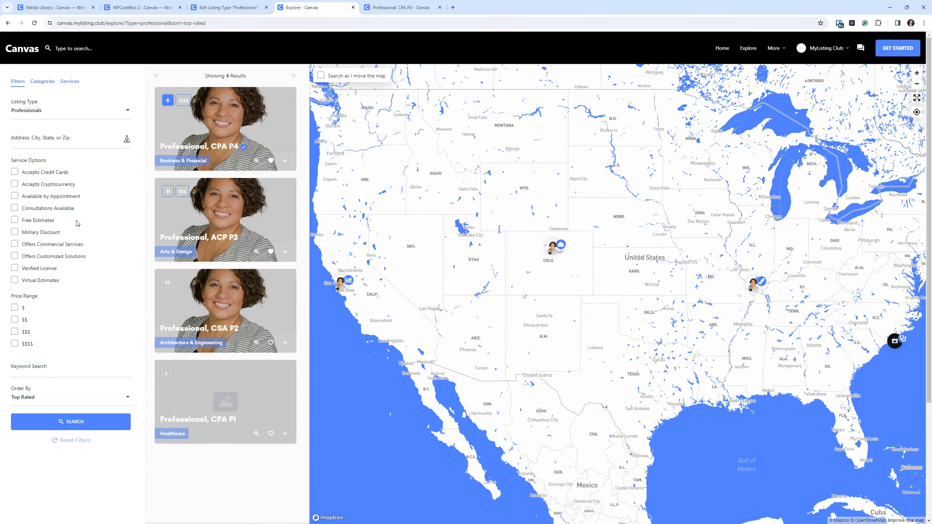
click(47, 110)
click(33, 23)
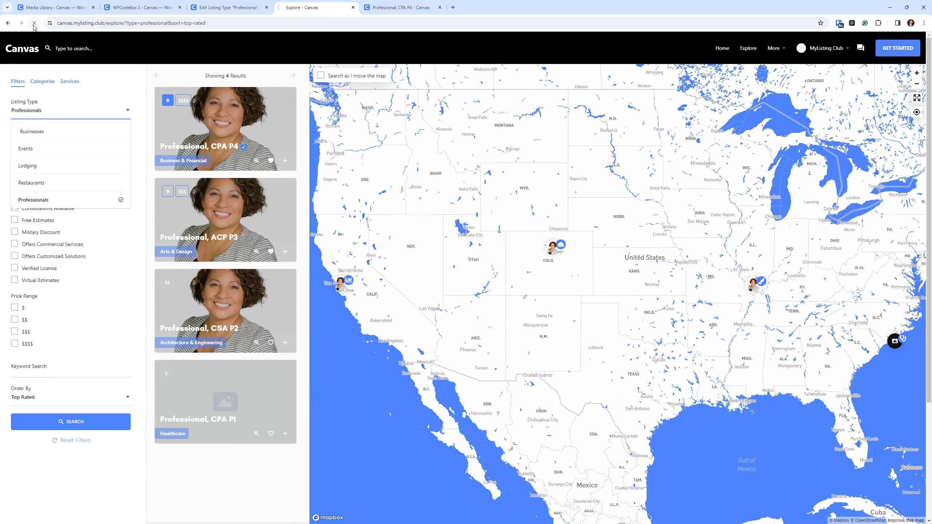